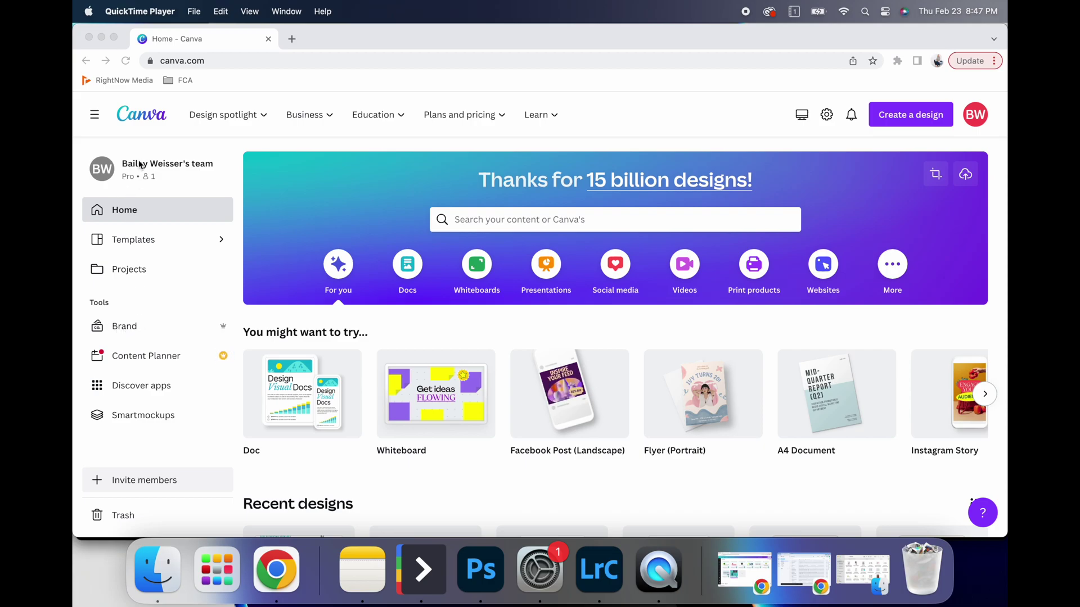
Open the Hello Jude Photography brand kit and look through its uploaded fonts.
{"action": "left_click", "coordinate": [129, 330]}
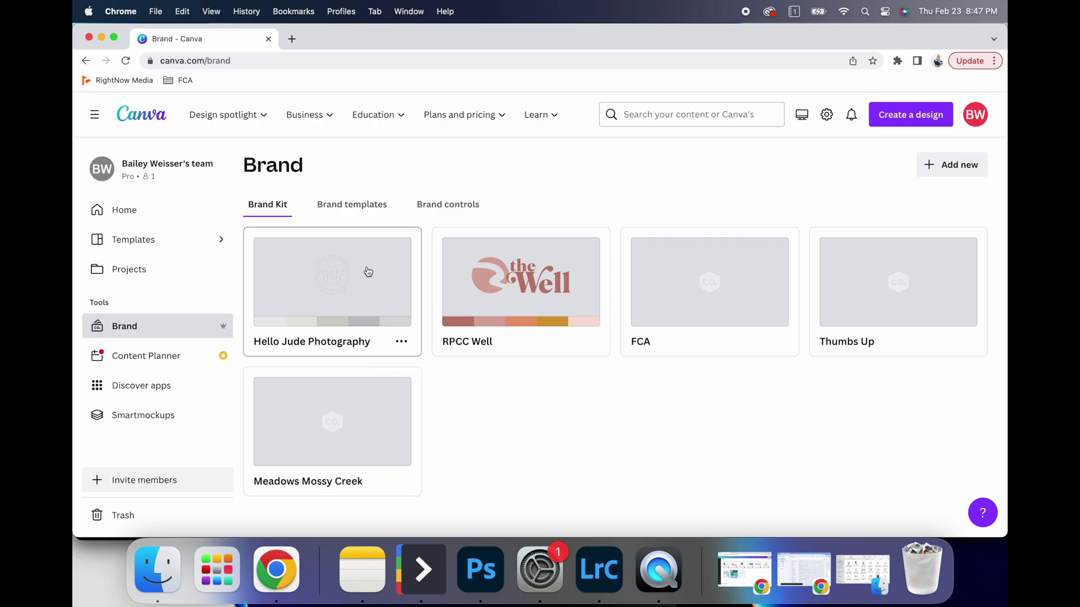
{"action": "left_click", "coordinate": [390, 303]}
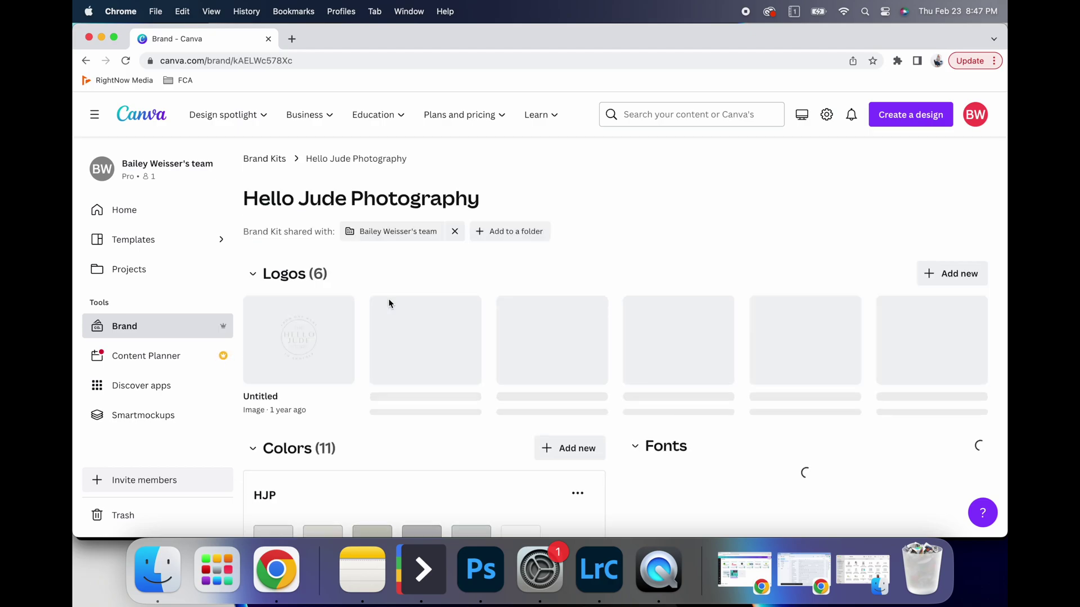
{"action": "scroll", "coordinate": [389, 304], "scroll_direction": "down", "scroll_amount": 3}
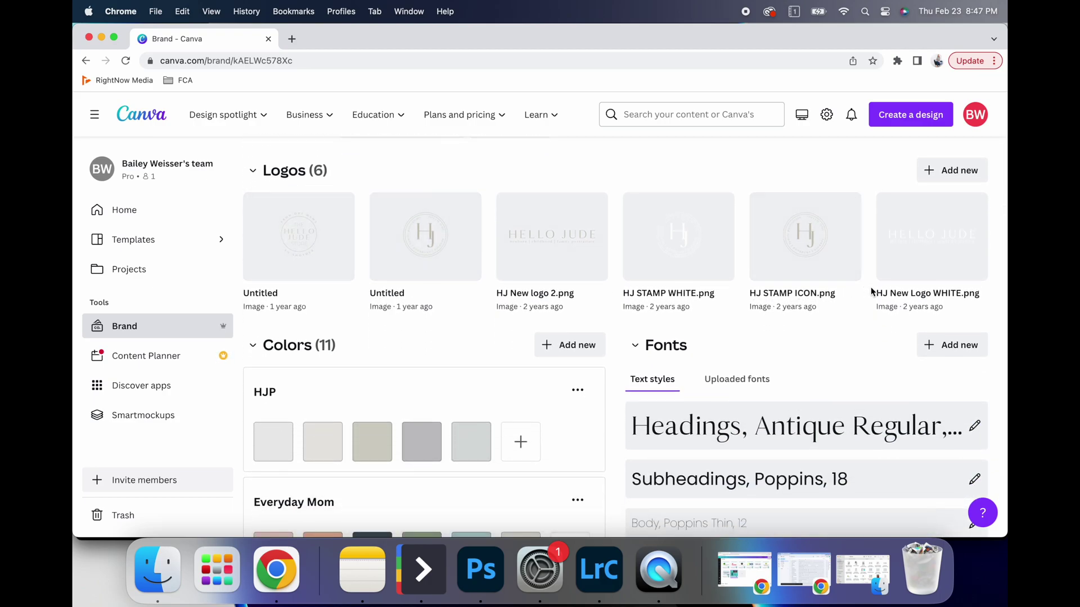
{"action": "scroll", "coordinate": [871, 291], "scroll_direction": "down", "scroll_amount": 3}
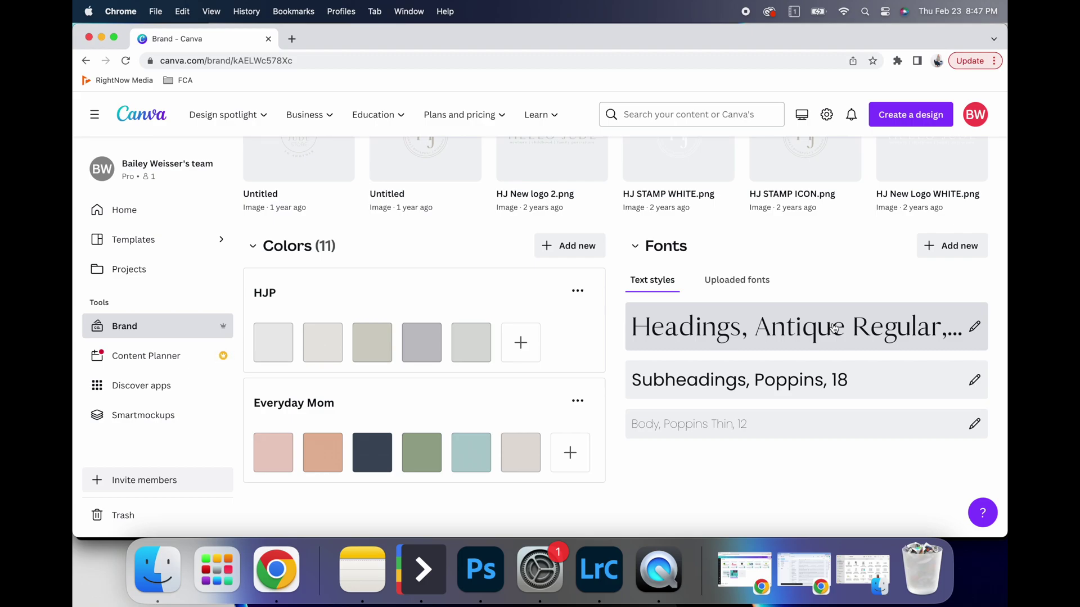
{"action": "left_click", "coordinate": [725, 283]}
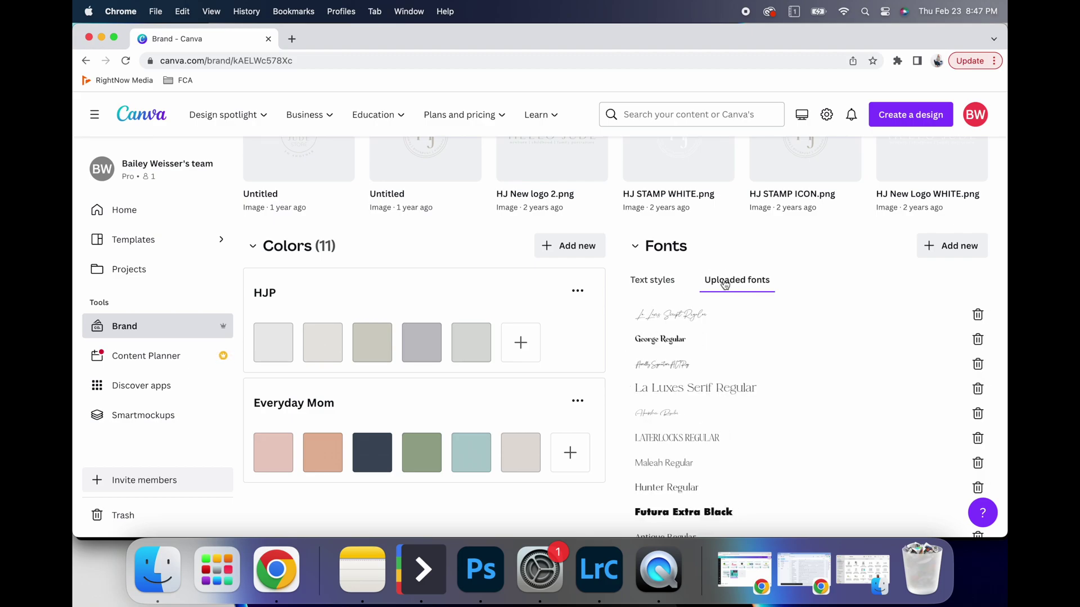
{"action": "scroll", "coordinate": [722, 358], "scroll_direction": "down", "scroll_amount": 8}
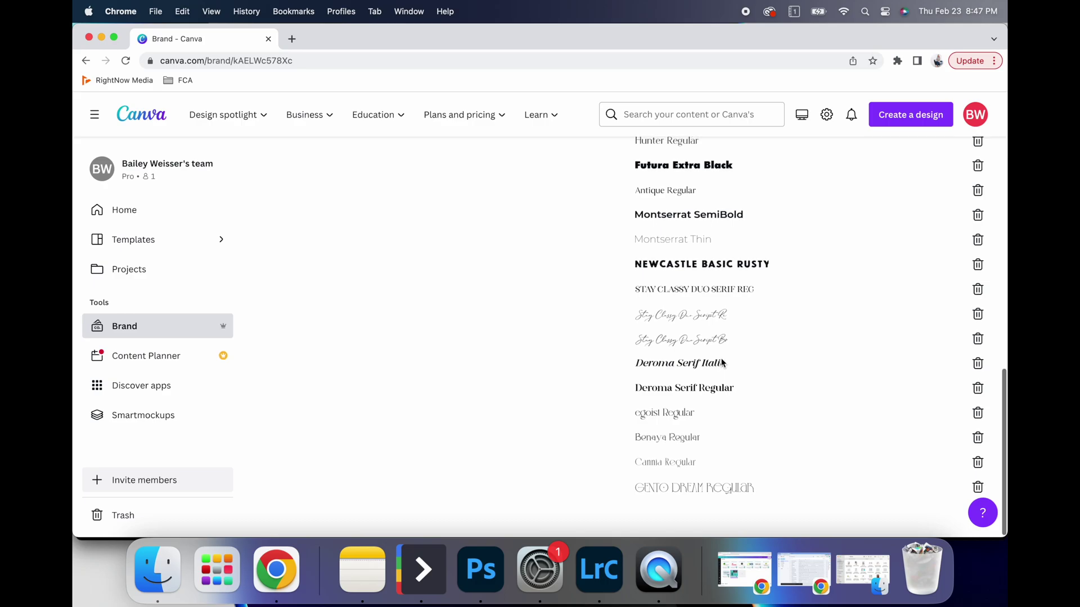
{"action": "scroll", "coordinate": [722, 363], "scroll_direction": "up", "scroll_amount": 12}
{"action": "scroll", "coordinate": [722, 362], "scroll_direction": "down", "scroll_amount": 8}
{"action": "scroll", "coordinate": [722, 362], "scroll_direction": "up", "scroll_amount": 10}
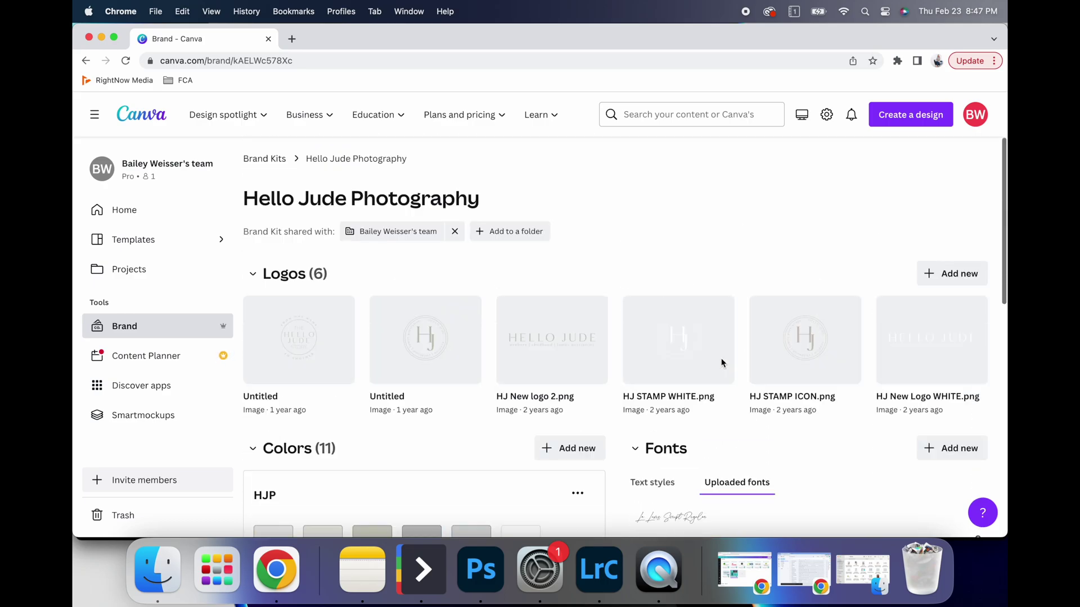
{"action": "scroll", "coordinate": [722, 363], "scroll_direction": "down", "scroll_amount": 3}
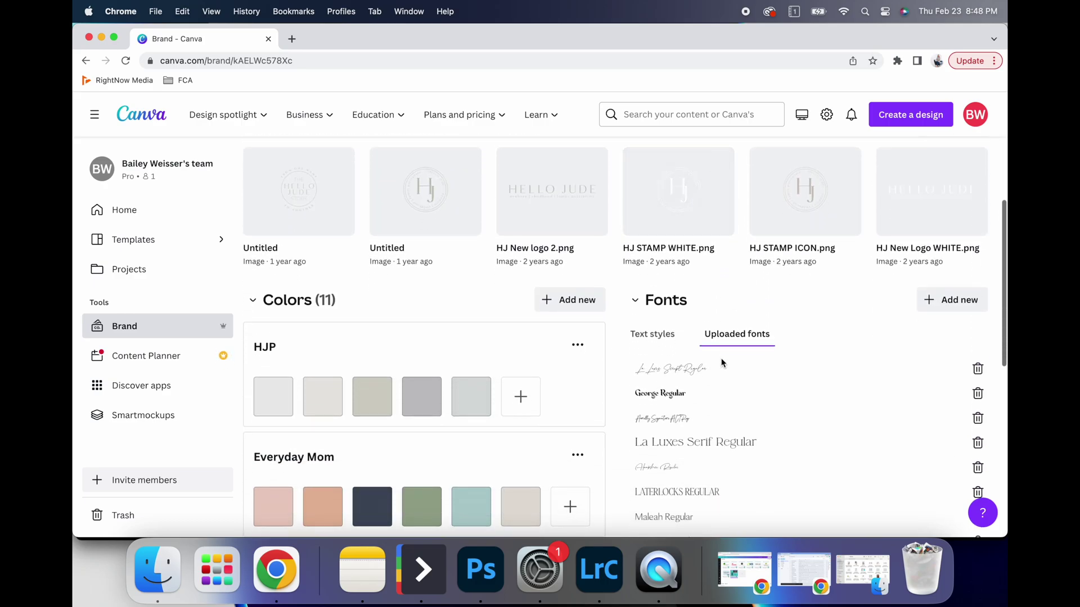
{"action": "scroll", "coordinate": [721, 363], "scroll_direction": "up", "scroll_amount": 3}
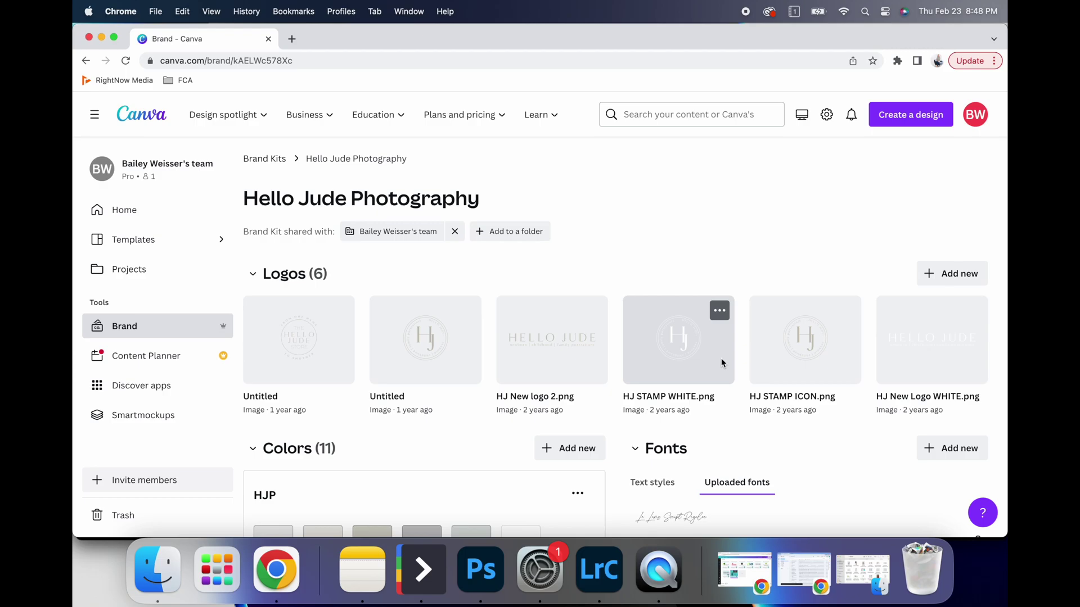
{"action": "scroll", "coordinate": [721, 363], "scroll_direction": "down", "scroll_amount": 4}
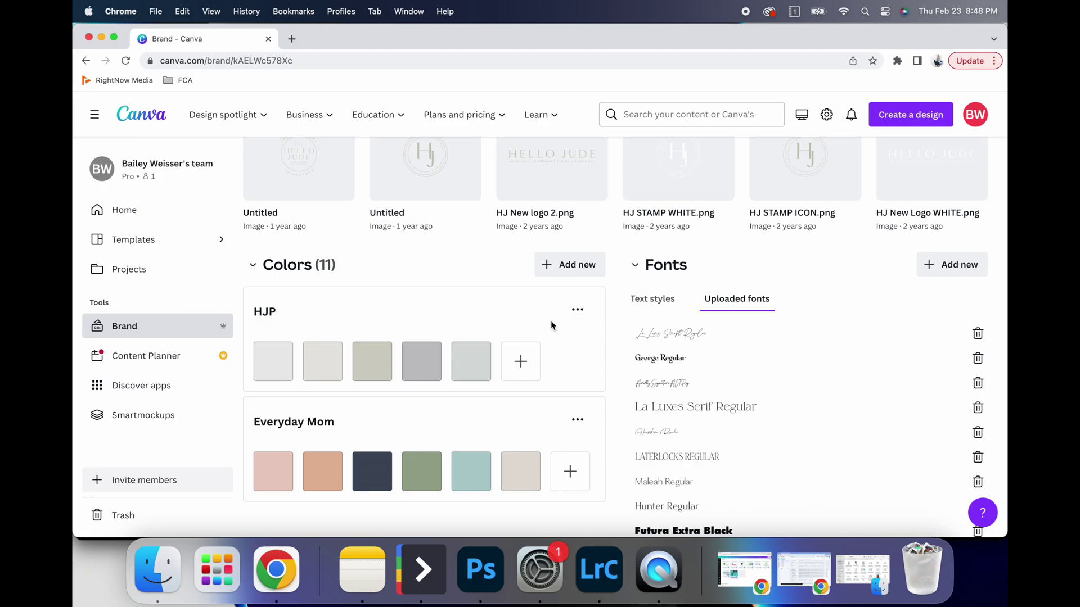
Go back to Home, then open the Hello Jude folder under Projects > Folders.
{"action": "left_click", "coordinate": [124, 221]}
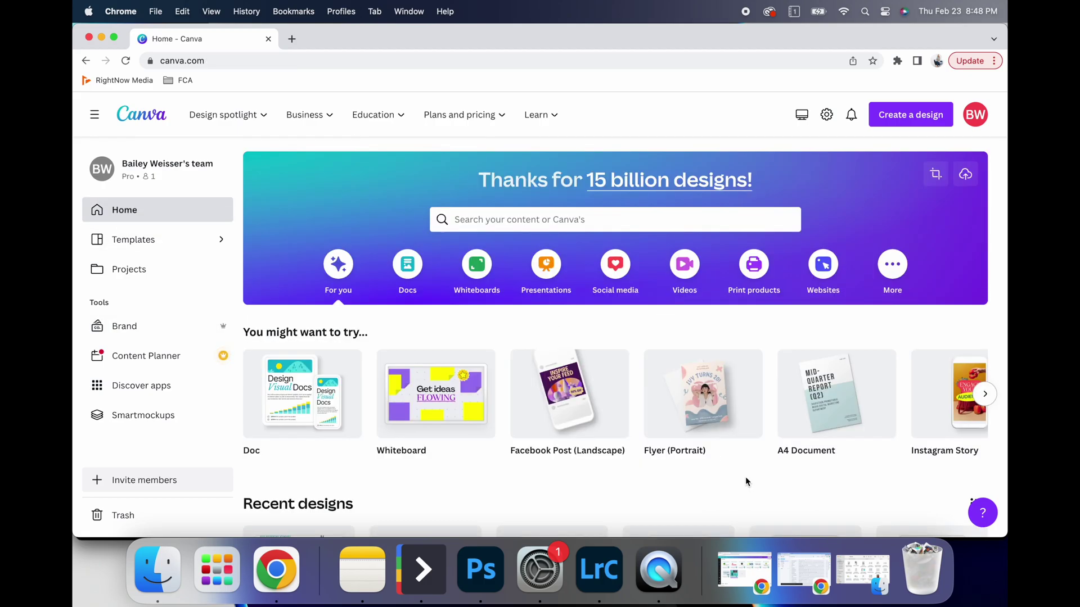
{"action": "scroll", "coordinate": [746, 481], "scroll_direction": "down", "scroll_amount": 5}
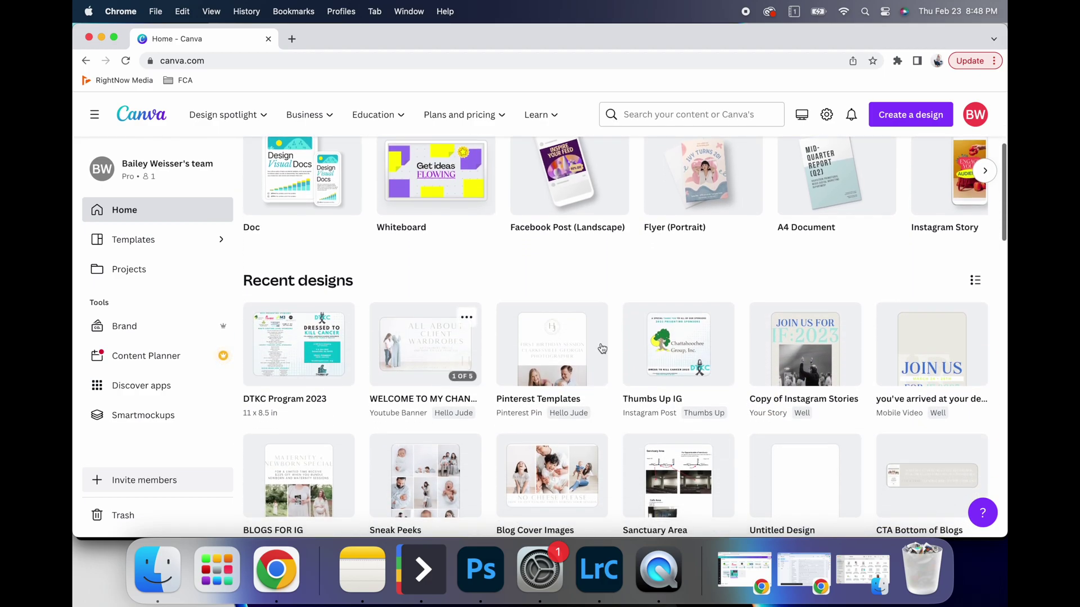
{"action": "scroll", "coordinate": [602, 349], "scroll_direction": "down", "scroll_amount": 3}
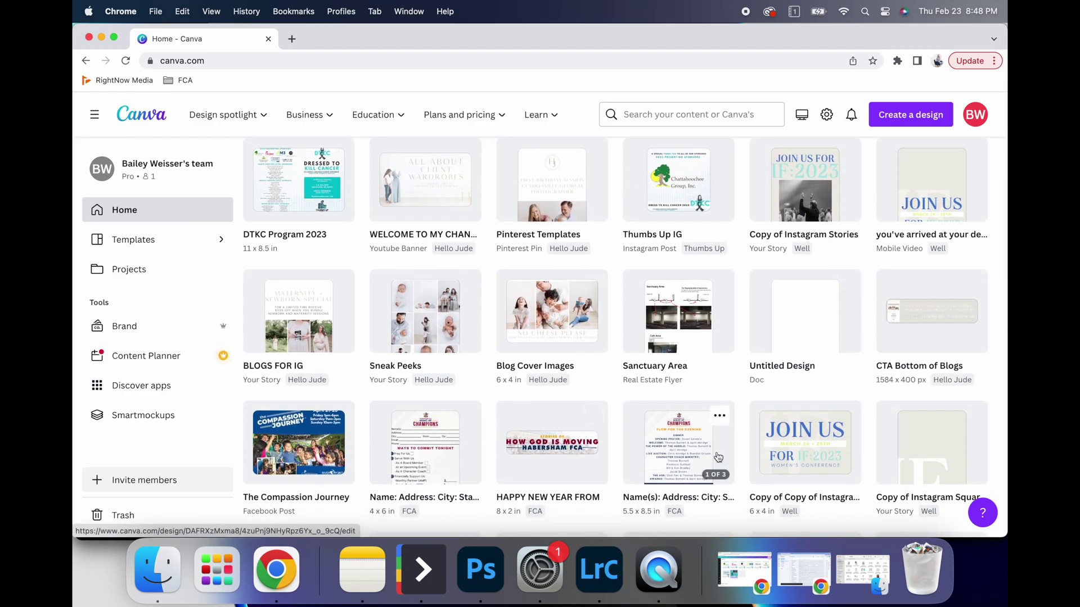
{"action": "scroll", "coordinate": [718, 456], "scroll_direction": "down", "scroll_amount": 5}
{"action": "scroll", "coordinate": [719, 457], "scroll_direction": "up", "scroll_amount": 7}
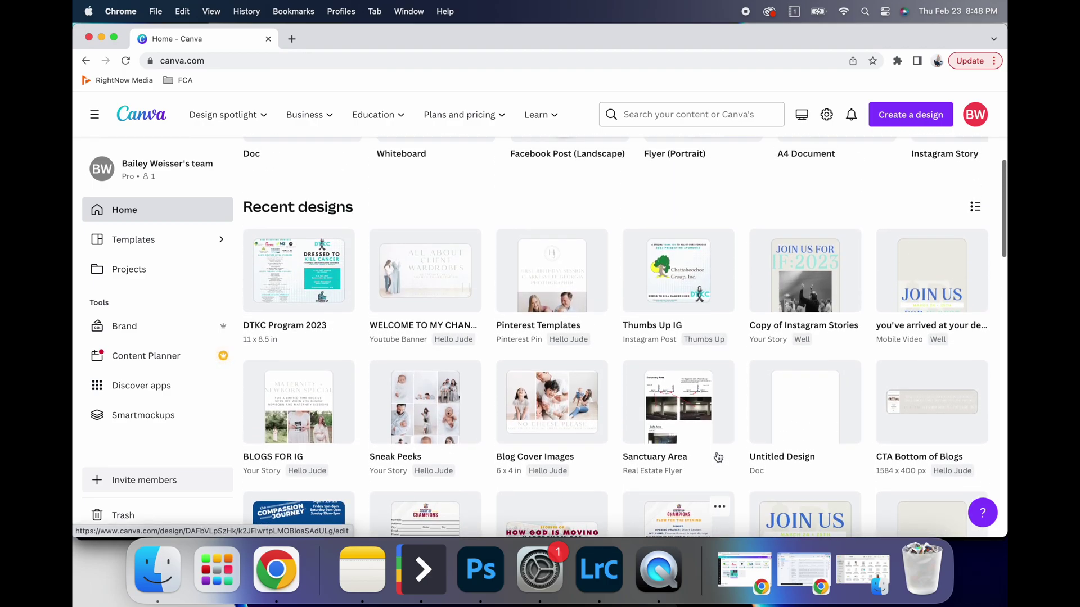
{"action": "scroll", "coordinate": [718, 457], "scroll_direction": "up", "scroll_amount": 5}
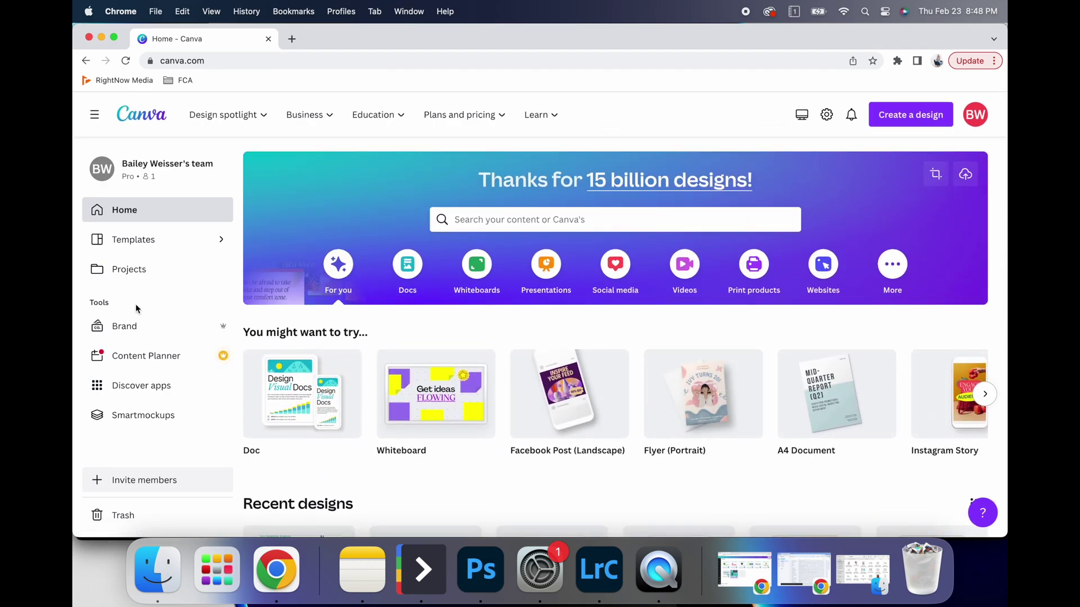
{"action": "left_click", "coordinate": [138, 275]}
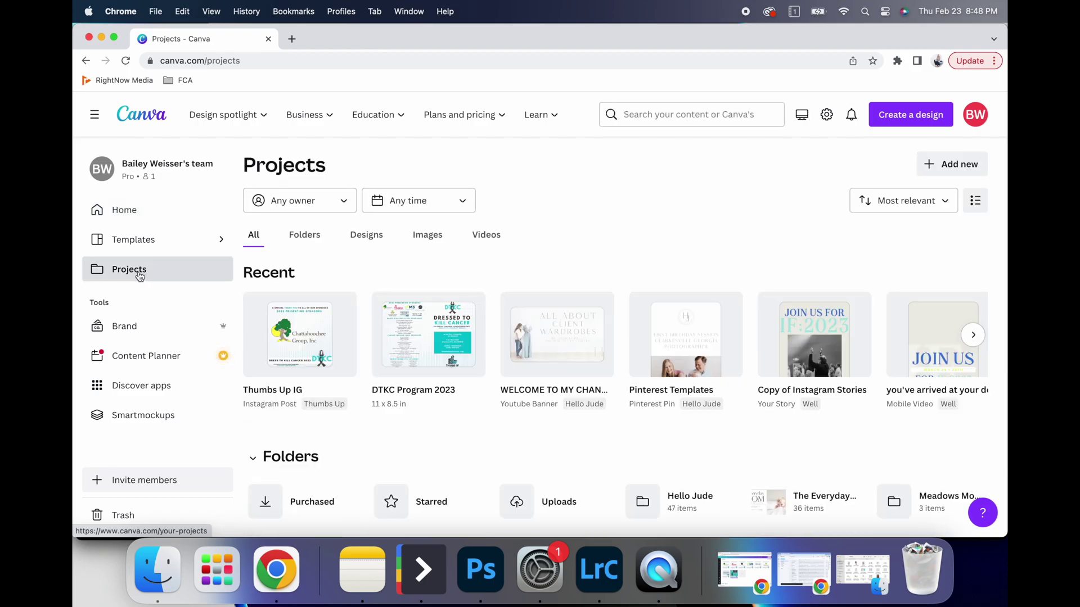
{"action": "left_click", "coordinate": [301, 239]}
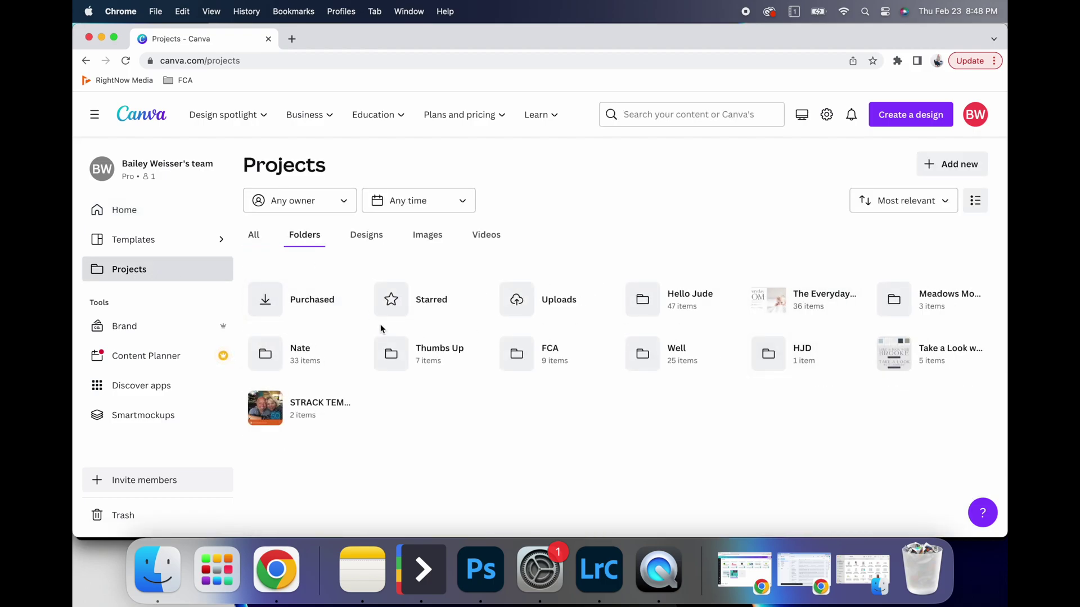
{"action": "left_click", "coordinate": [681, 298]}
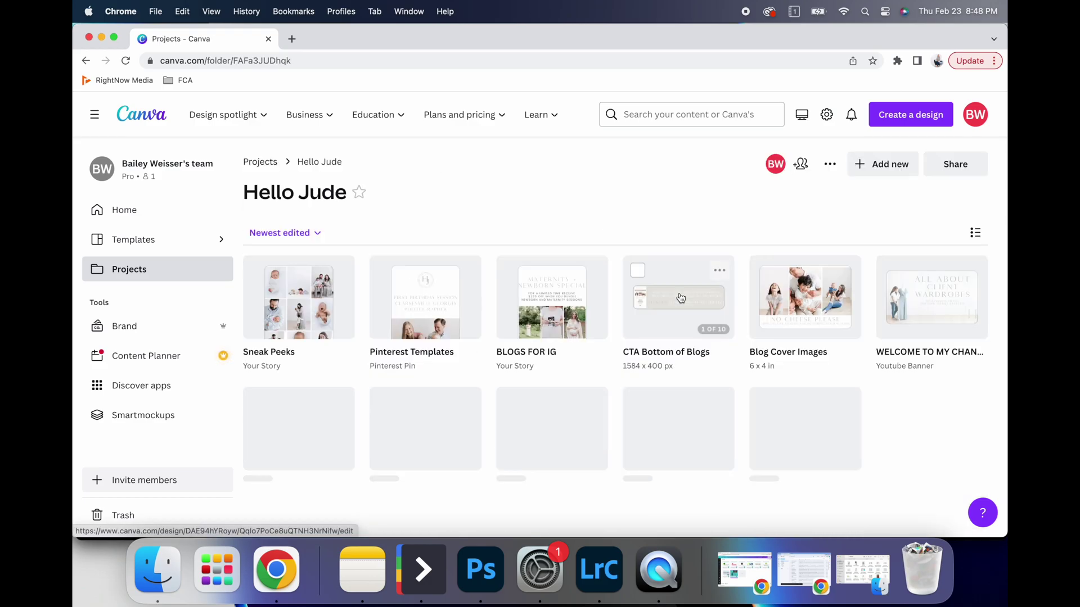
Step up to all projects, reopen the Hello Jude folder and scroll through its designs.
{"action": "left_click", "coordinate": [260, 162]}
{"action": "scroll", "coordinate": [810, 352], "scroll_direction": "down", "scroll_amount": 4}
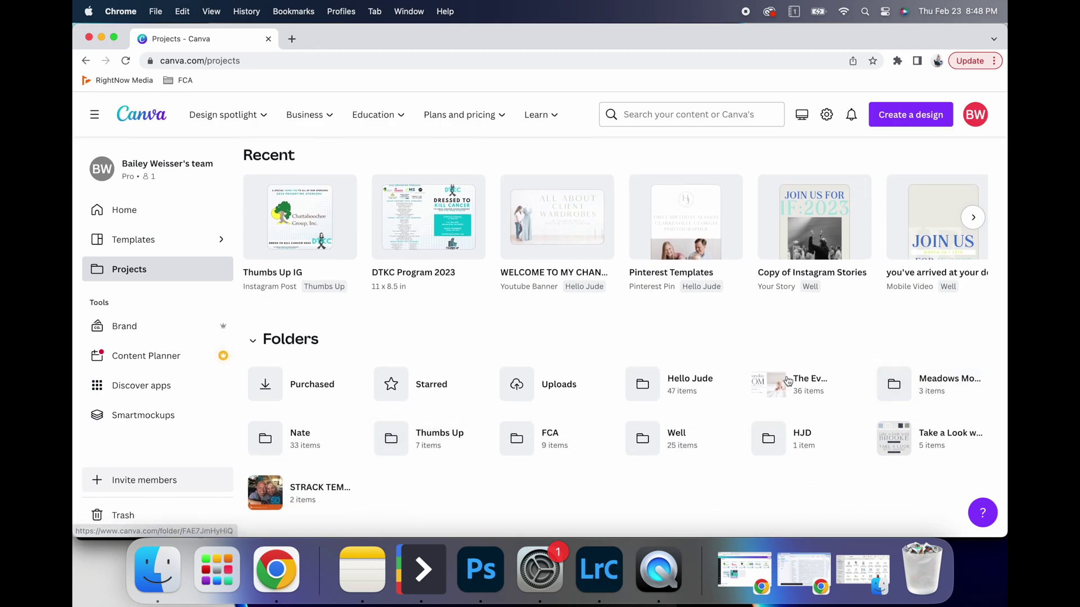
{"action": "left_click", "coordinate": [685, 381]}
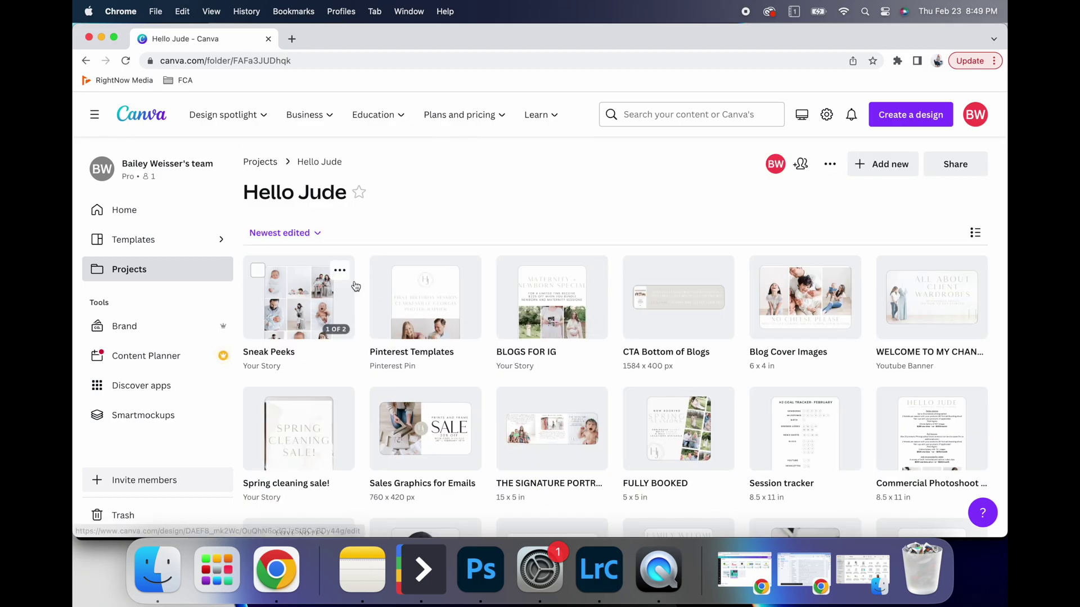
{"action": "scroll", "coordinate": [675, 338], "scroll_direction": "down", "scroll_amount": 5}
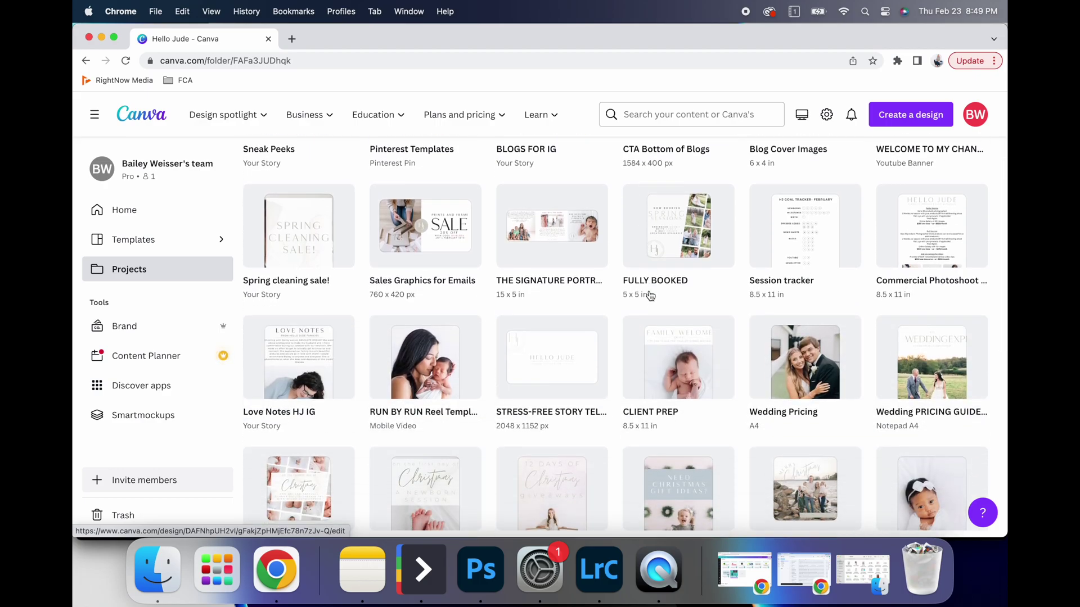
{"action": "scroll", "coordinate": [649, 295], "scroll_direction": "down", "scroll_amount": 10}
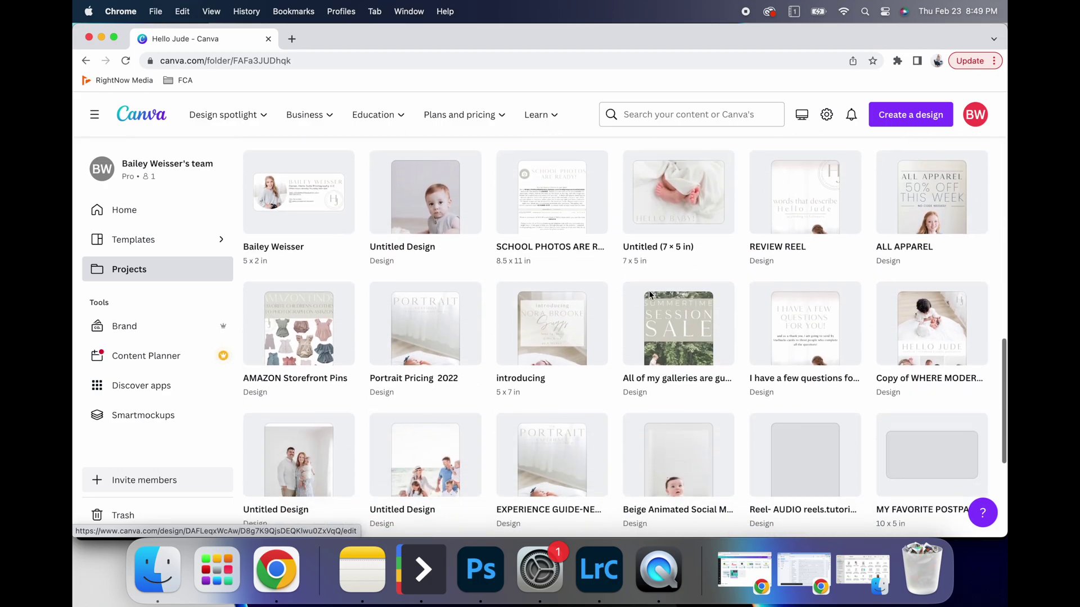
{"action": "scroll", "coordinate": [649, 296], "scroll_direction": "down", "scroll_amount": 5}
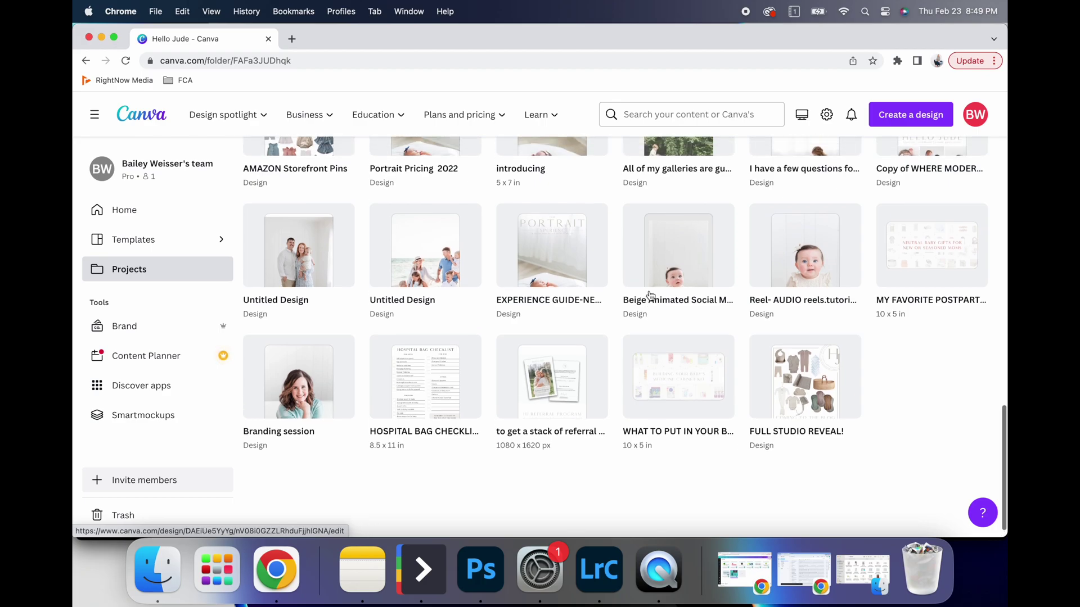
{"action": "scroll", "coordinate": [650, 296], "scroll_direction": "up", "scroll_amount": 6}
{"action": "scroll", "coordinate": [650, 296], "scroll_direction": "up", "scroll_amount": 10}
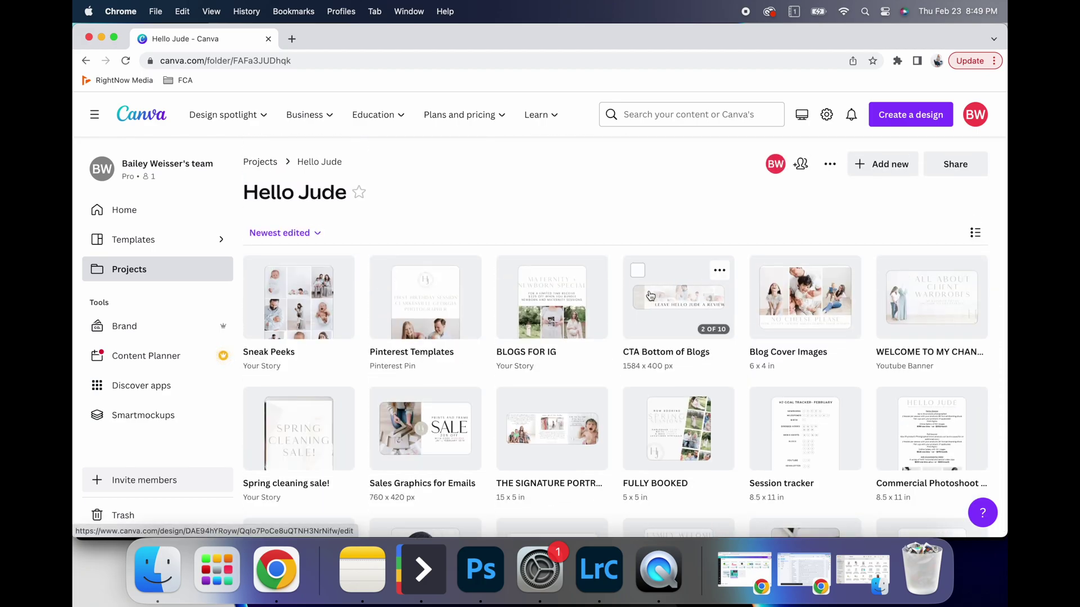
Sort the designs by Name (A-Z), back to Newest edited, then return Home.
{"action": "left_click", "coordinate": [318, 234]}
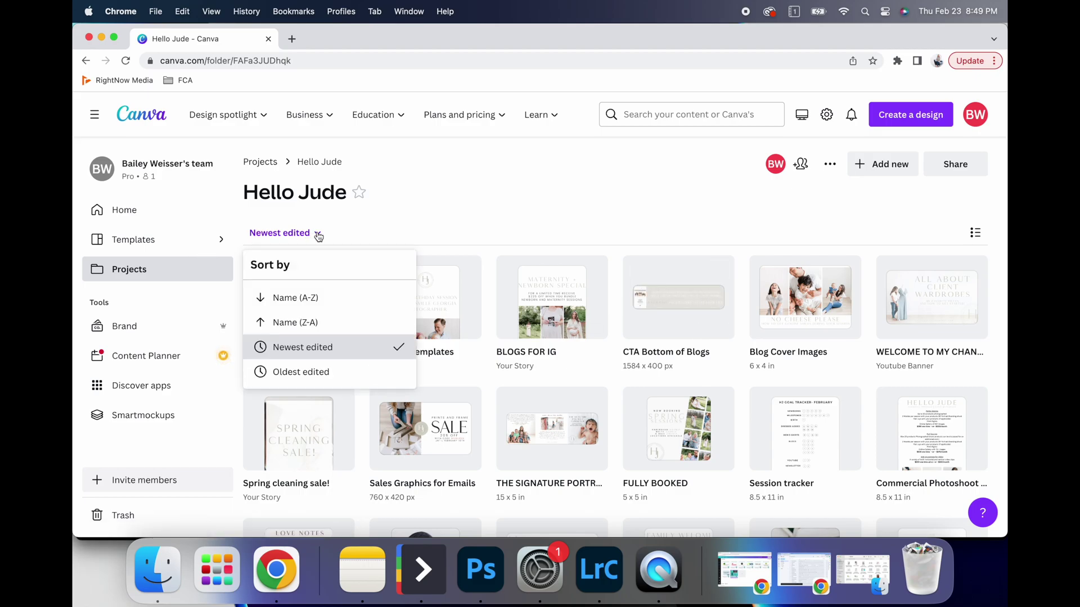
{"action": "left_click", "coordinate": [304, 310]}
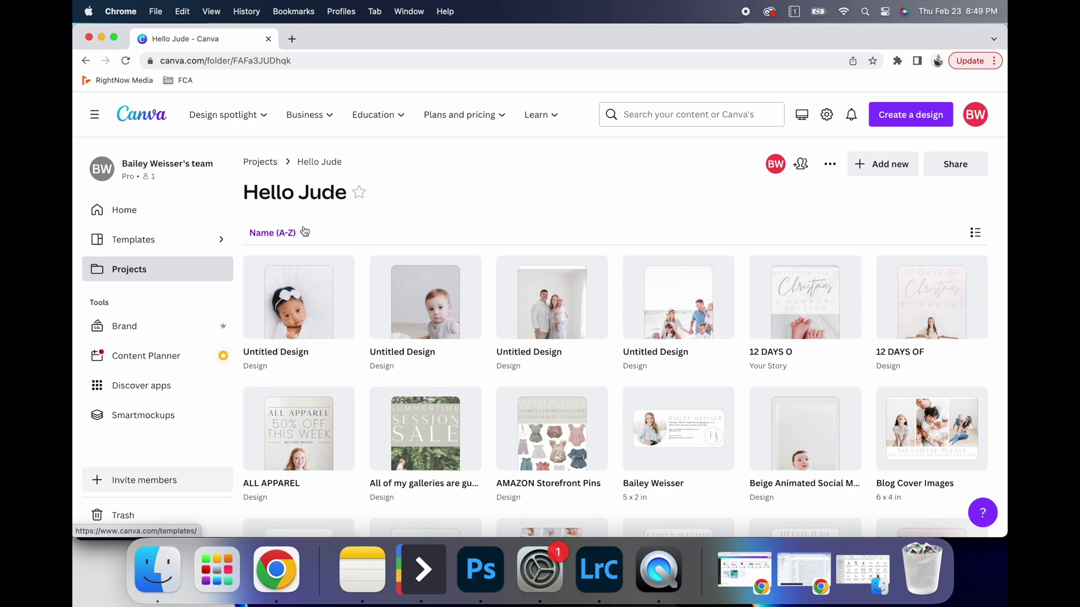
{"action": "left_click", "coordinate": [270, 232]}
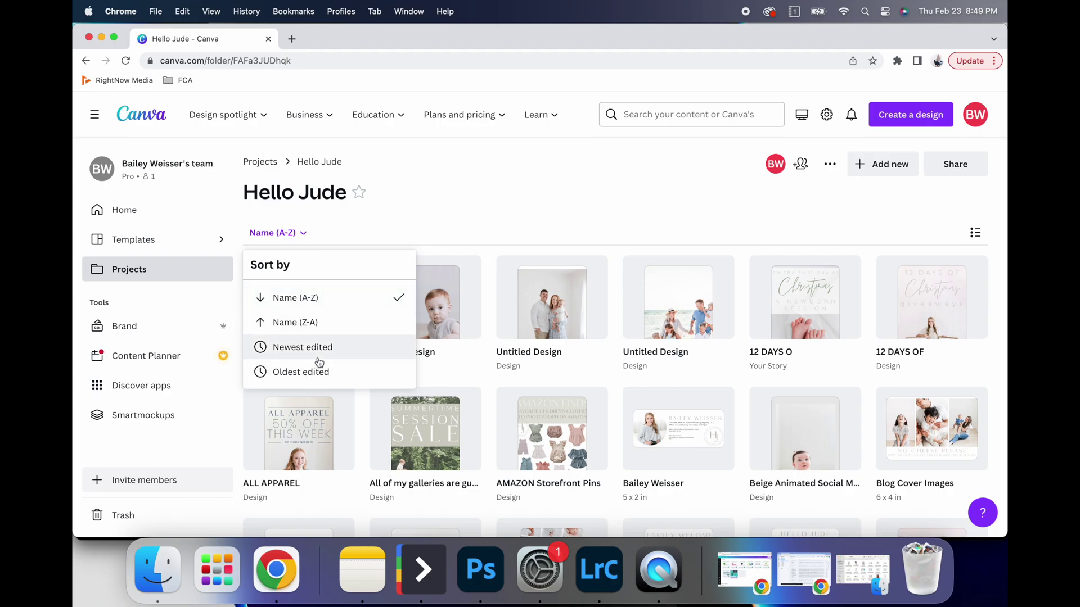
{"action": "left_click", "coordinate": [343, 350]}
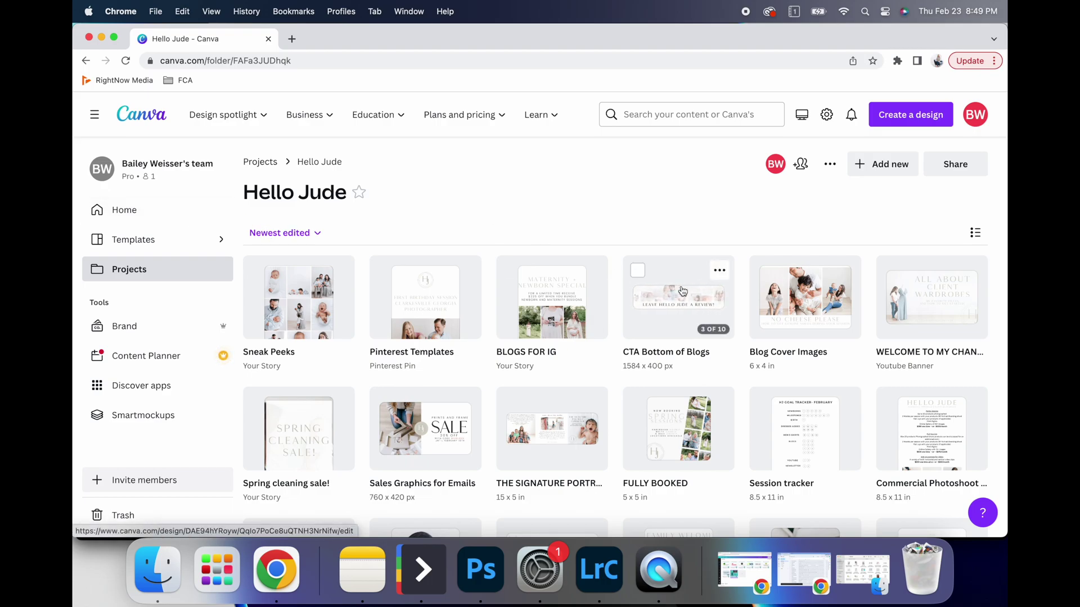
{"action": "left_click", "coordinate": [98, 211]}
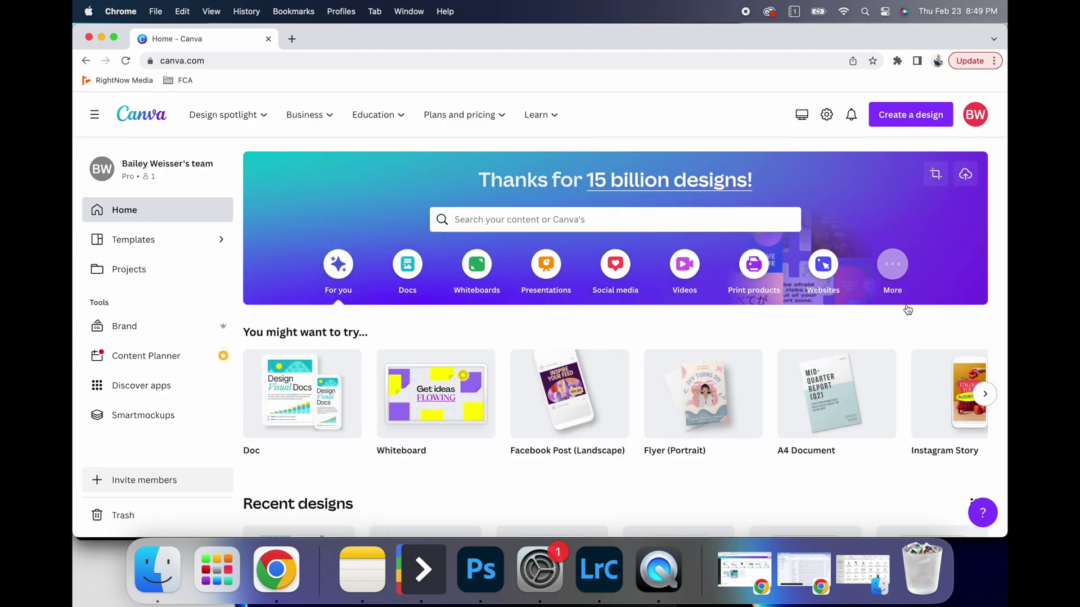
{"action": "left_click", "coordinate": [985, 394]}
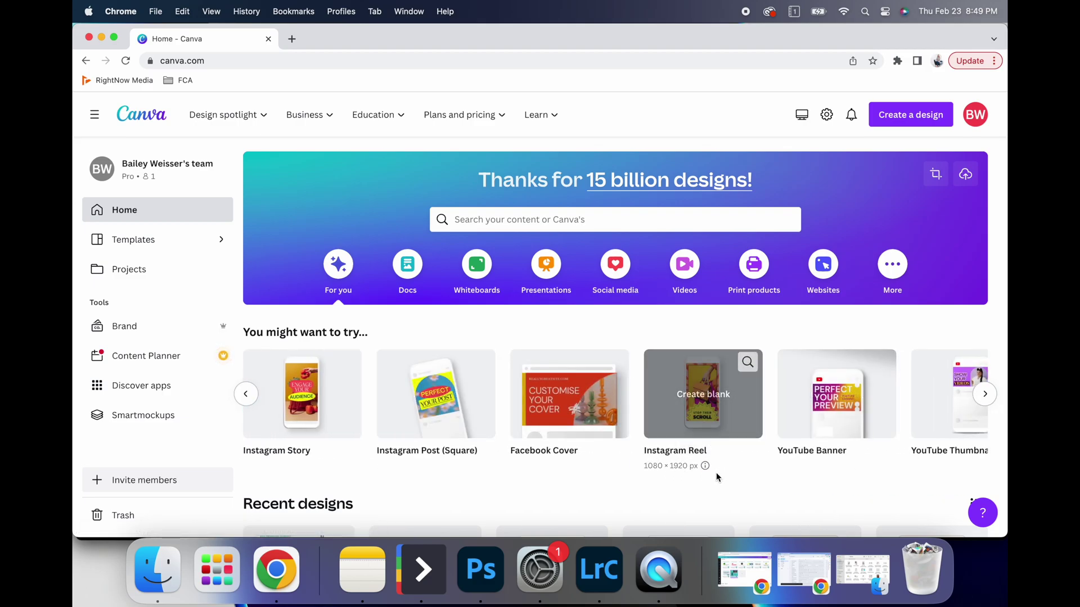
Browse more suggested design types and the template and project search suggestions.
{"action": "scroll", "coordinate": [879, 386], "scroll_direction": "down", "scroll_amount": 2}
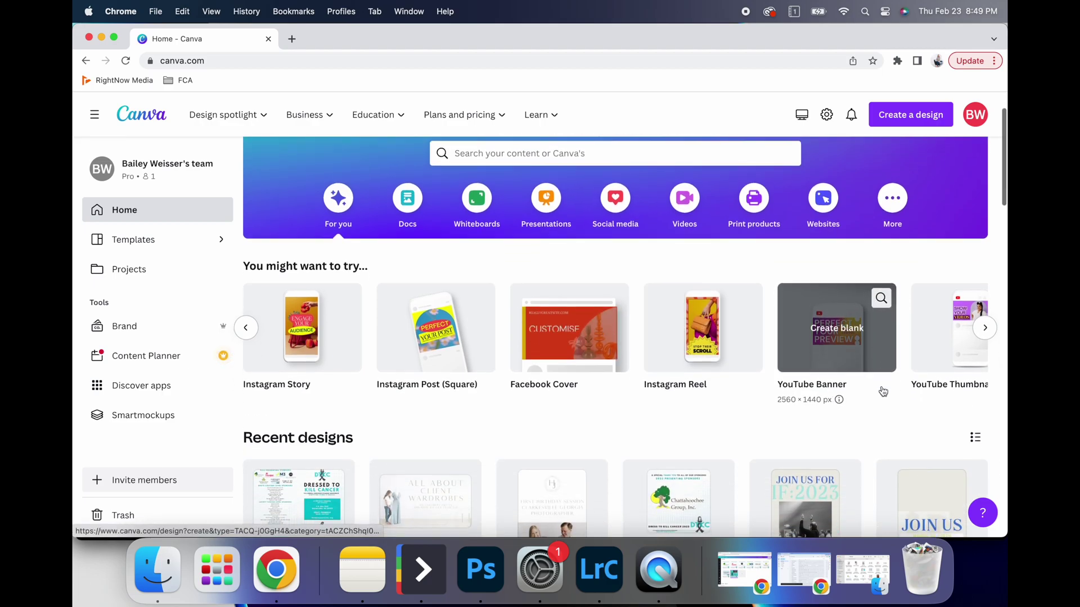
{"action": "left_click", "coordinate": [987, 331]}
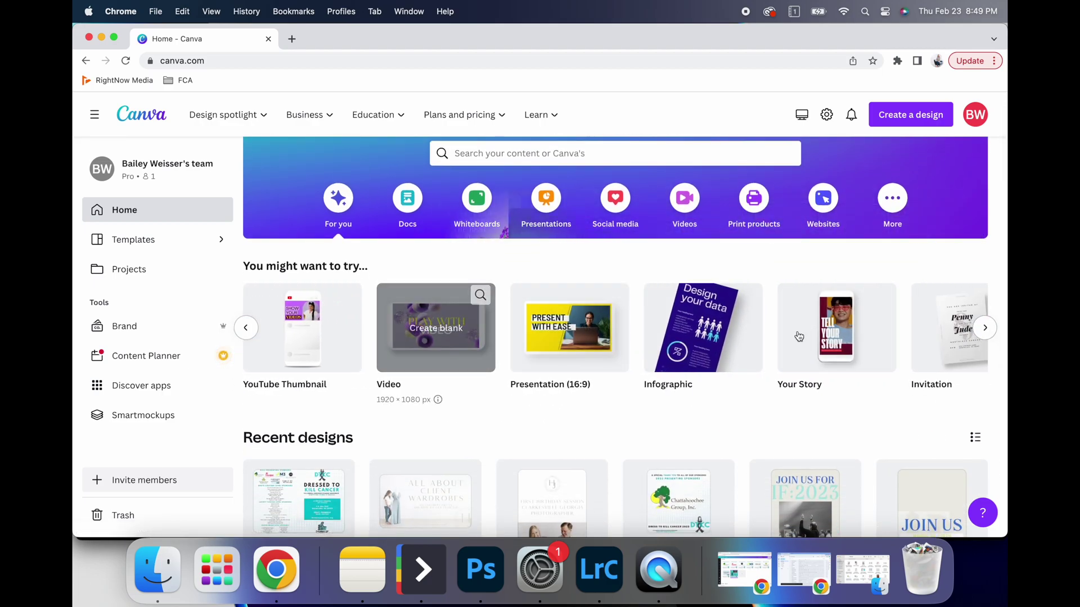
{"action": "scroll", "coordinate": [936, 362], "scroll_direction": "up", "scroll_amount": 1}
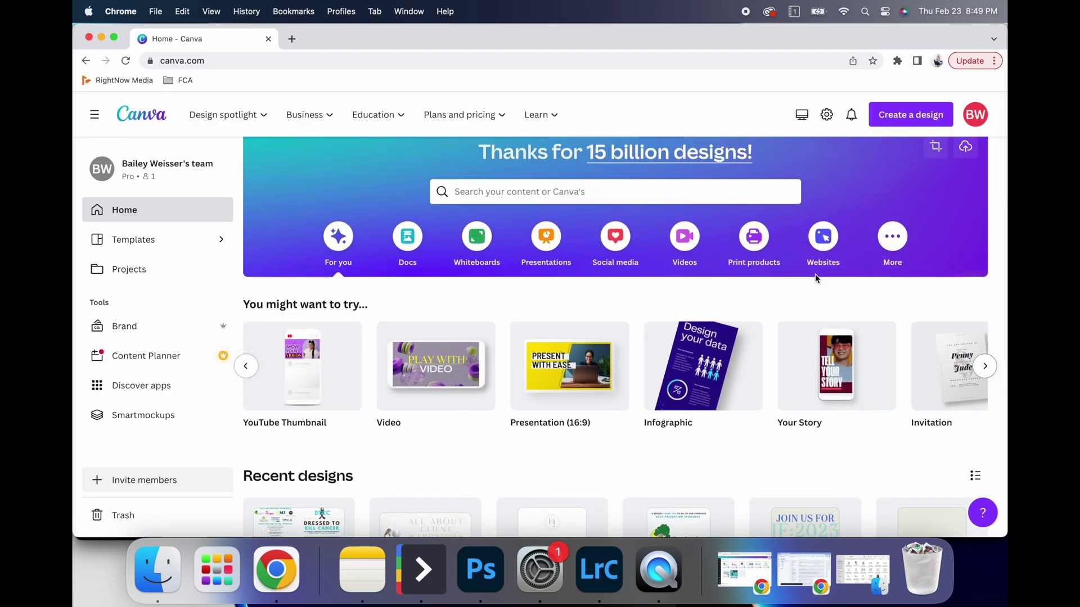
{"action": "left_click", "coordinate": [738, 193]}
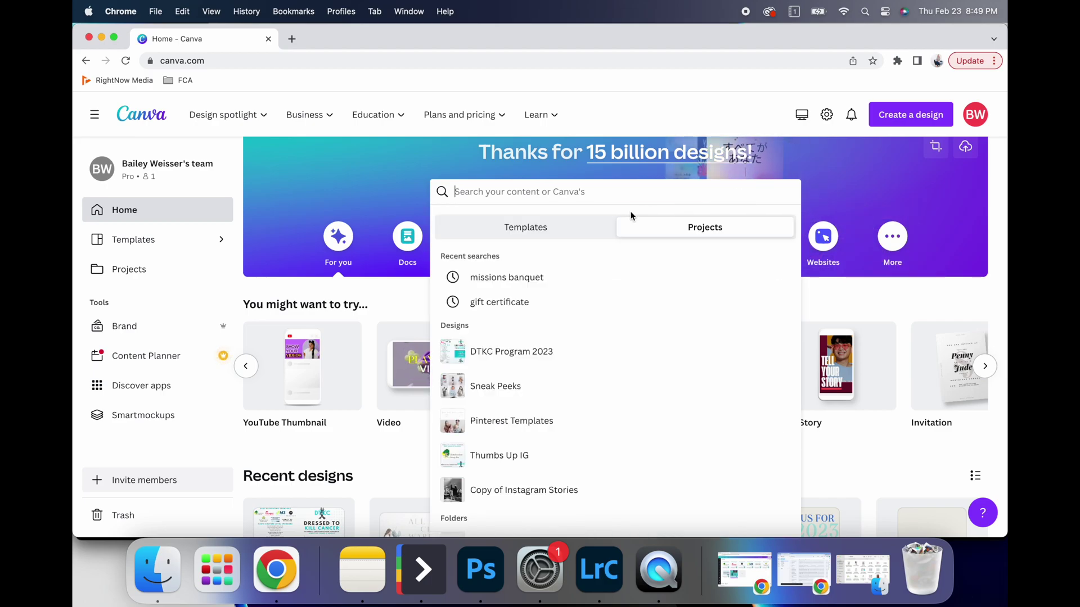
{"action": "left_click", "coordinate": [566, 229]}
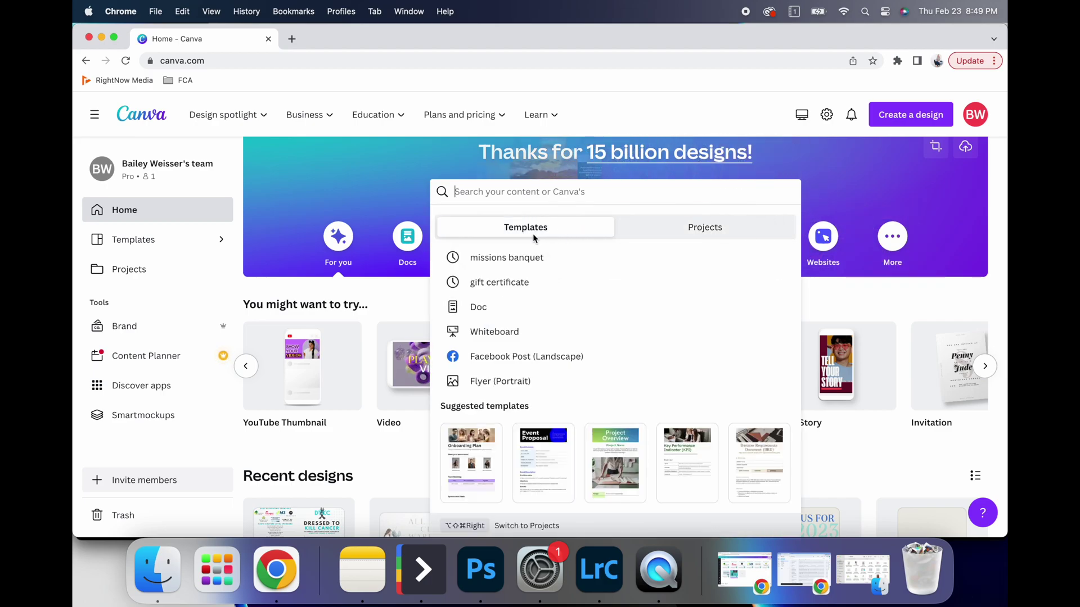
{"action": "left_click", "coordinate": [723, 234]}
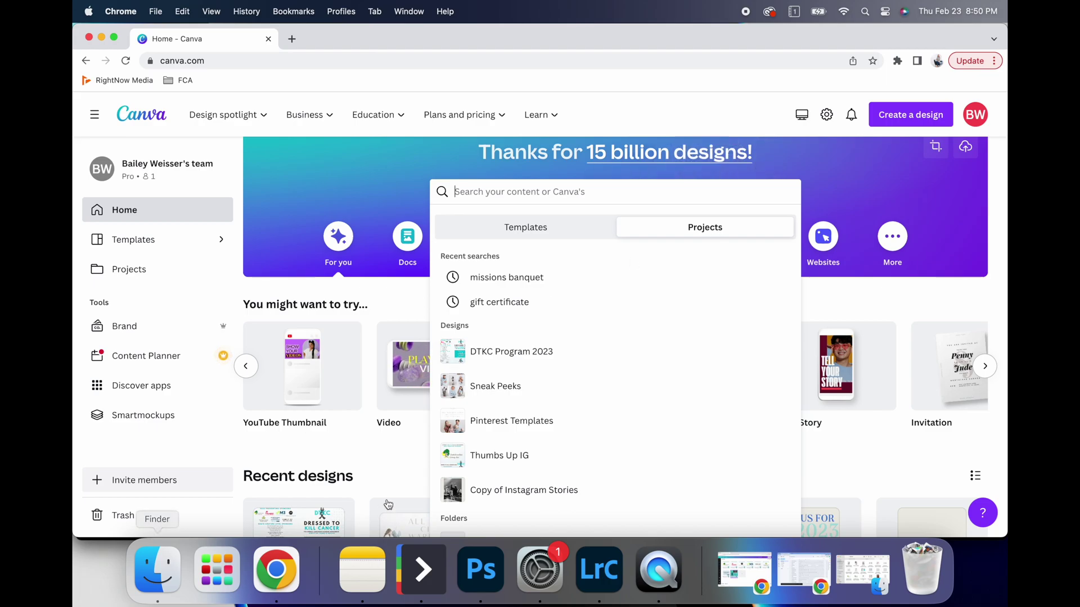
{"action": "left_click", "coordinate": [742, 128]}
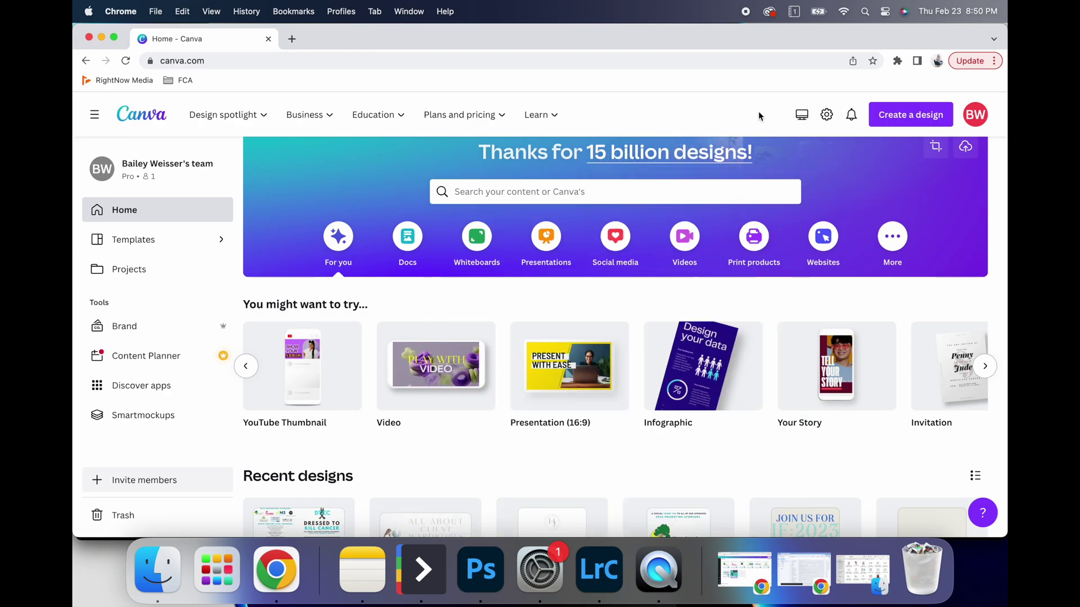
Look over the Create a design list, then create a blank 1080 × 1920 px Your Story.
{"action": "left_click", "coordinate": [910, 114]}
{"action": "scroll", "coordinate": [793, 343], "scroll_direction": "down", "scroll_amount": 10}
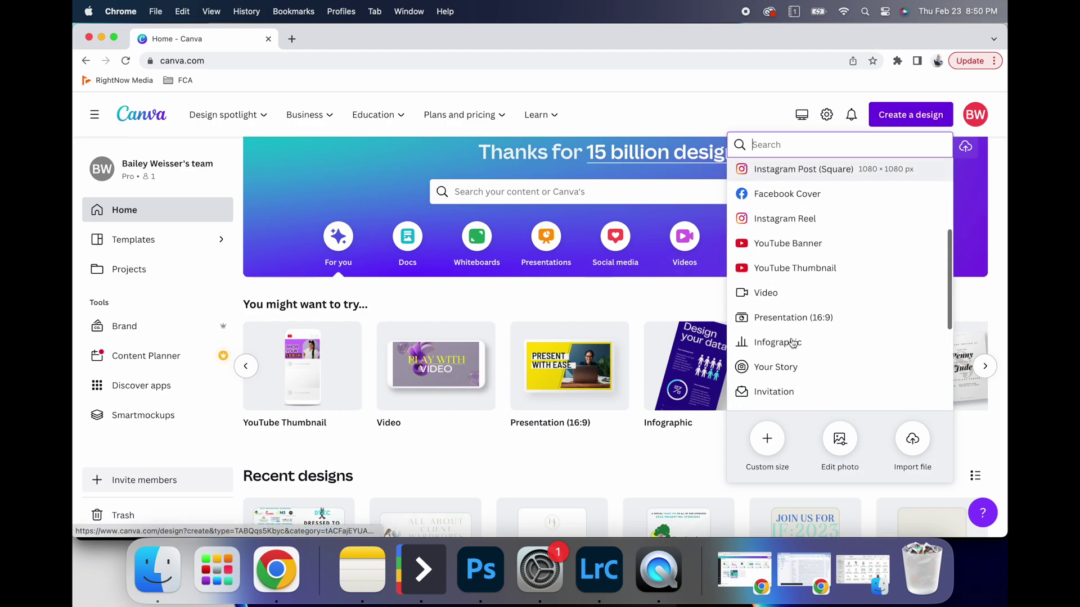
{"action": "scroll", "coordinate": [793, 343], "scroll_direction": "up", "scroll_amount": 8}
{"action": "scroll", "coordinate": [793, 343], "scroll_direction": "up", "scroll_amount": 3}
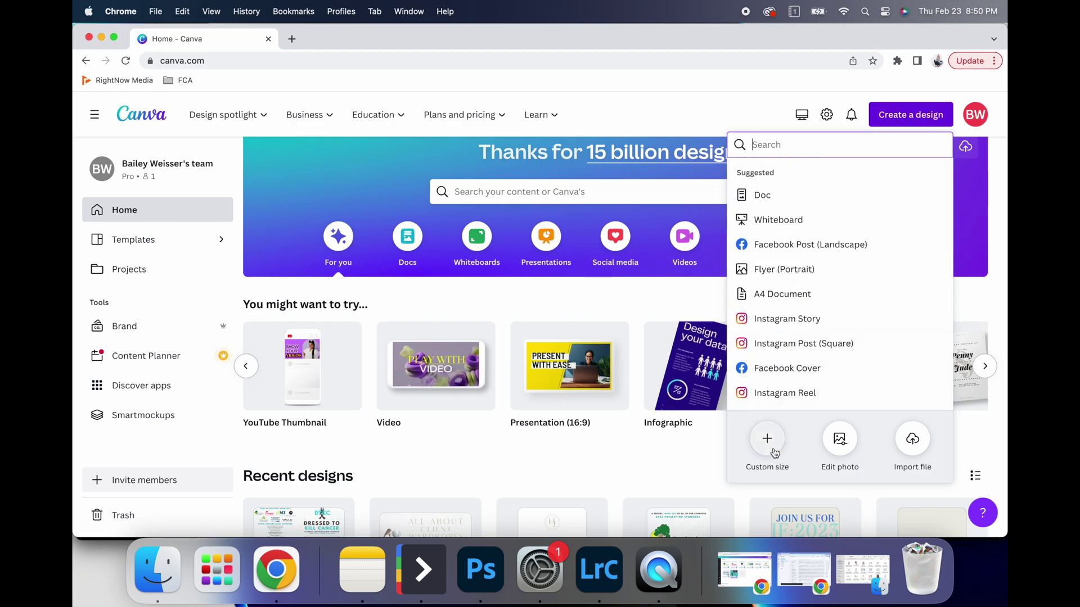
{"action": "left_click", "coordinate": [650, 303]}
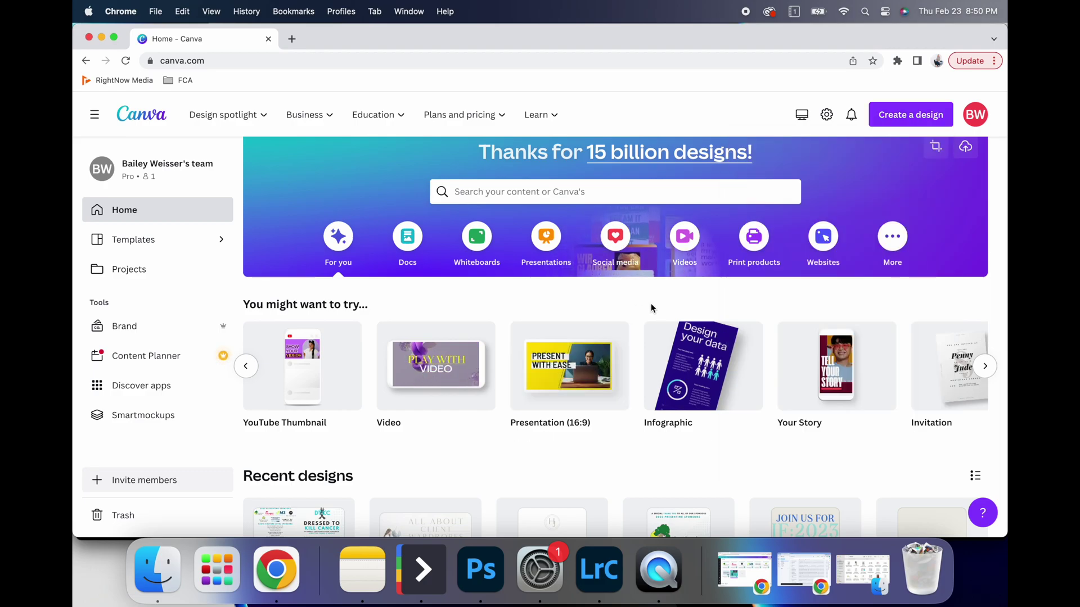
{"action": "scroll", "coordinate": [714, 304], "scroll_direction": "down", "scroll_amount": 5}
{"action": "scroll", "coordinate": [717, 304], "scroll_direction": "up", "scroll_amount": 3}
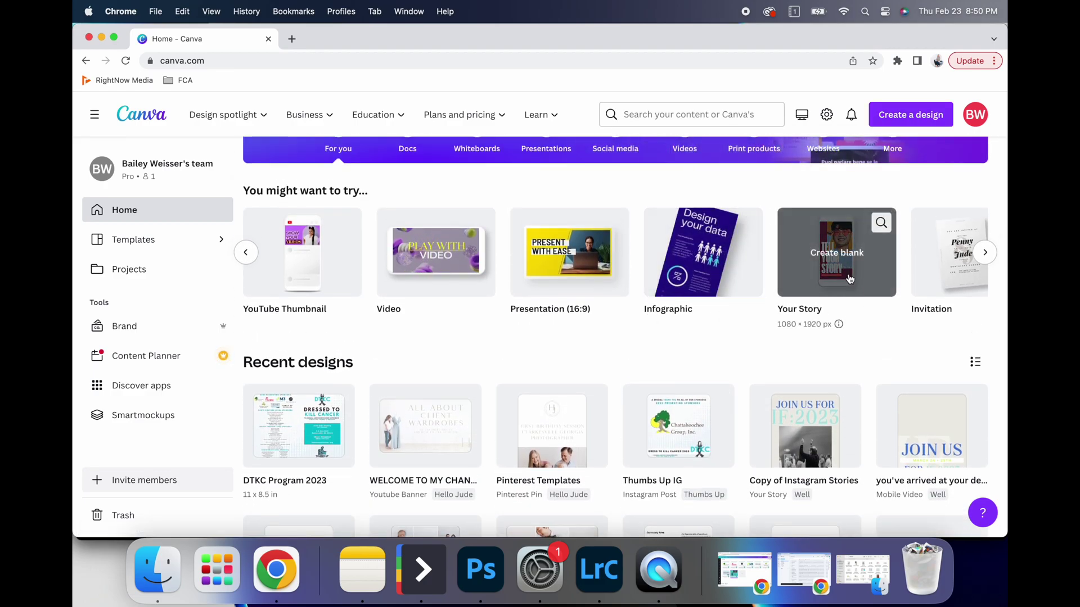
{"action": "left_click", "coordinate": [845, 257]}
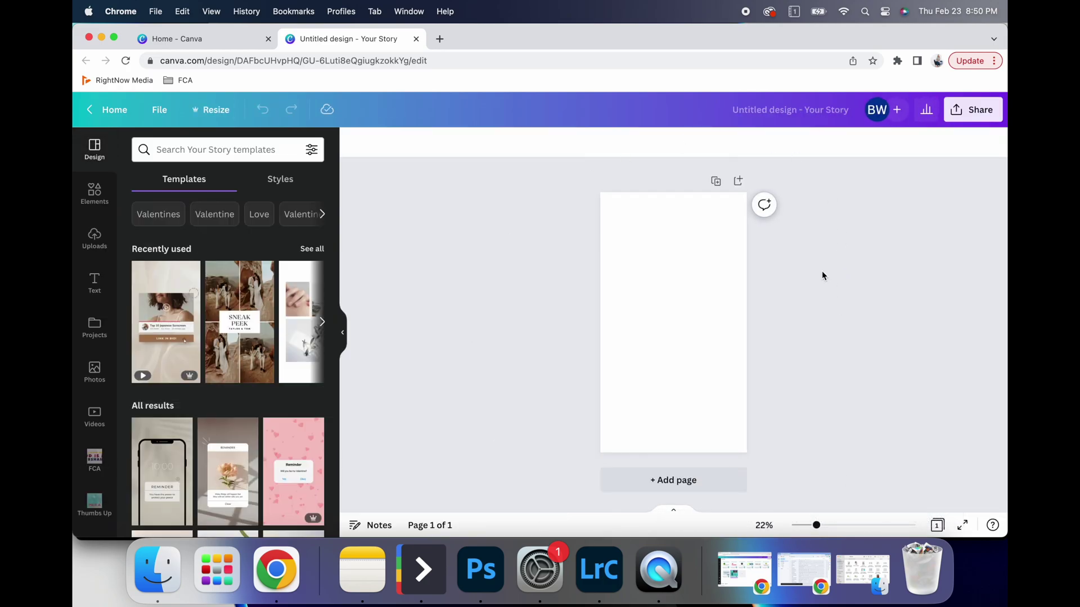
Rename the design to 'Instagram Story New February'.
{"action": "left_click", "coordinate": [796, 114]}
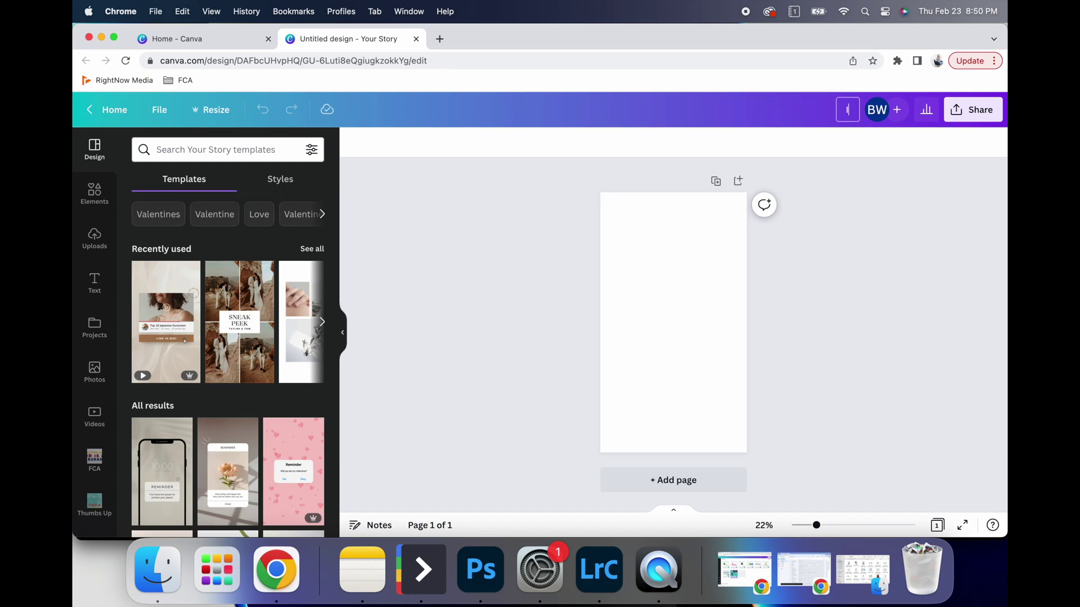
{"action": "type", "text": "Instagram Story New Feburayr"}
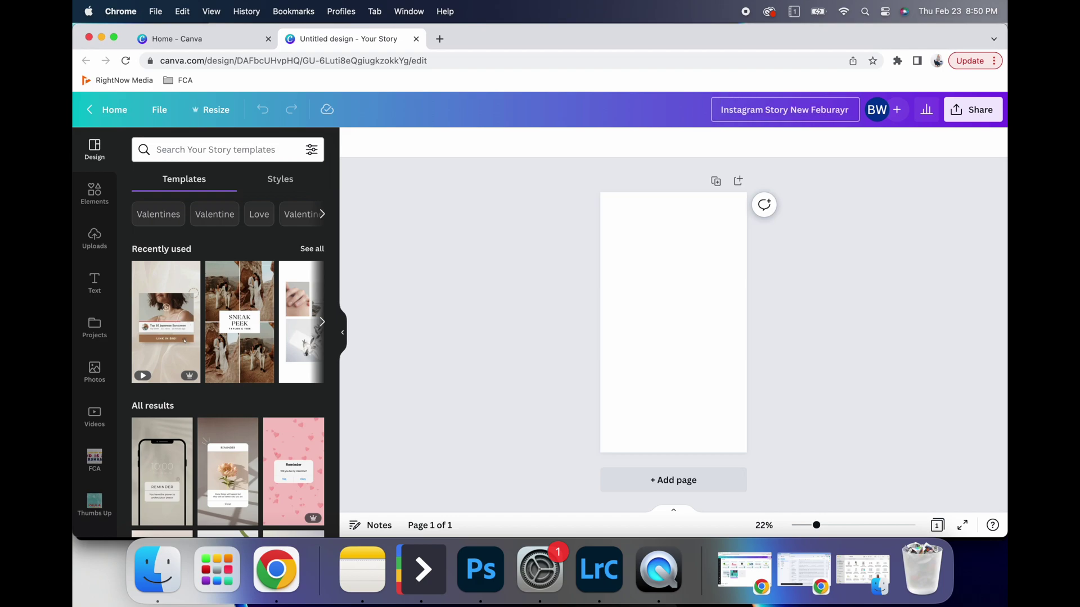
{"action": "key", "text": "BackSpace"}
{"action": "key", "text": "BackSpace"}
{"action": "key", "text": "BackSpace"}
{"action": "key", "text": "BackSpace"}
{"action": "key", "text": "BackSpace"}
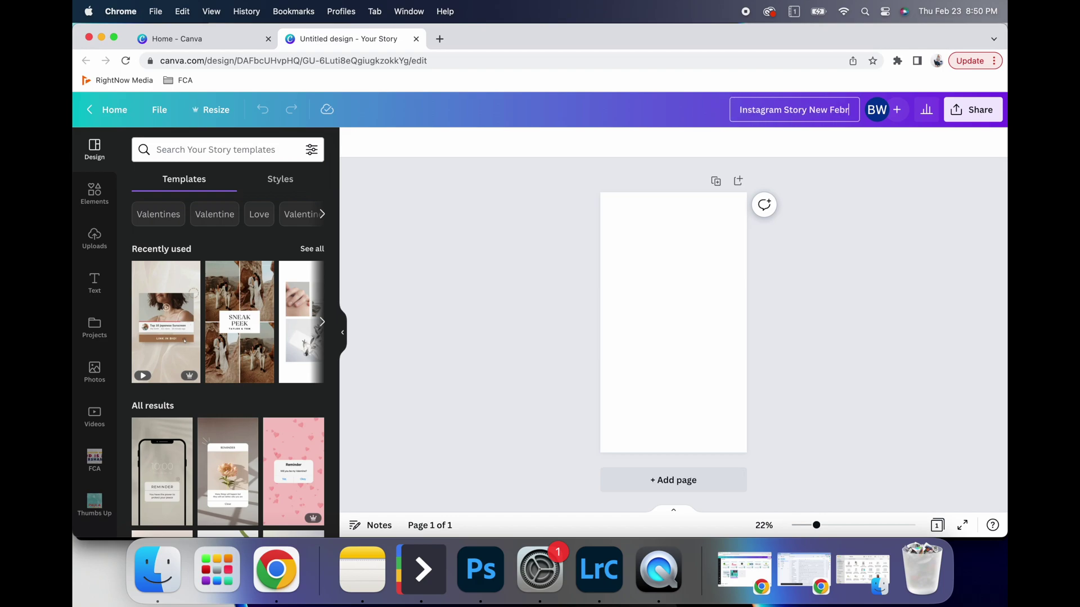
{"action": "type", "text": "uary"}
{"action": "key", "text": "Return"}
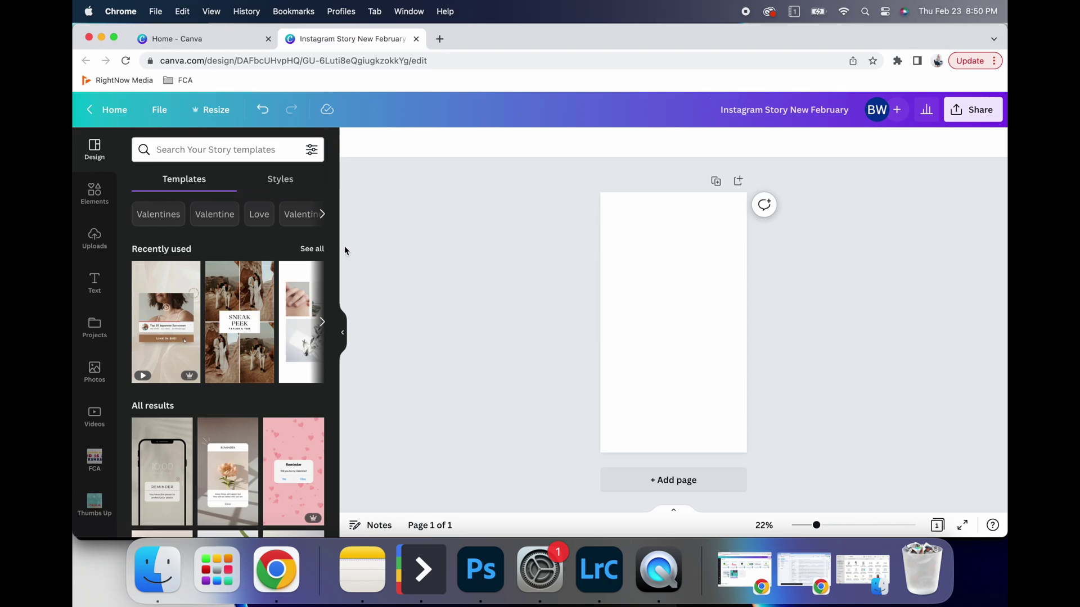
Search templates for 'new website', then apply the sale collage template to the page.
{"action": "scroll", "coordinate": [277, 290], "scroll_direction": "down", "scroll_amount": 1}
{"action": "scroll", "coordinate": [276, 291], "scroll_direction": "down", "scroll_amount": 10}
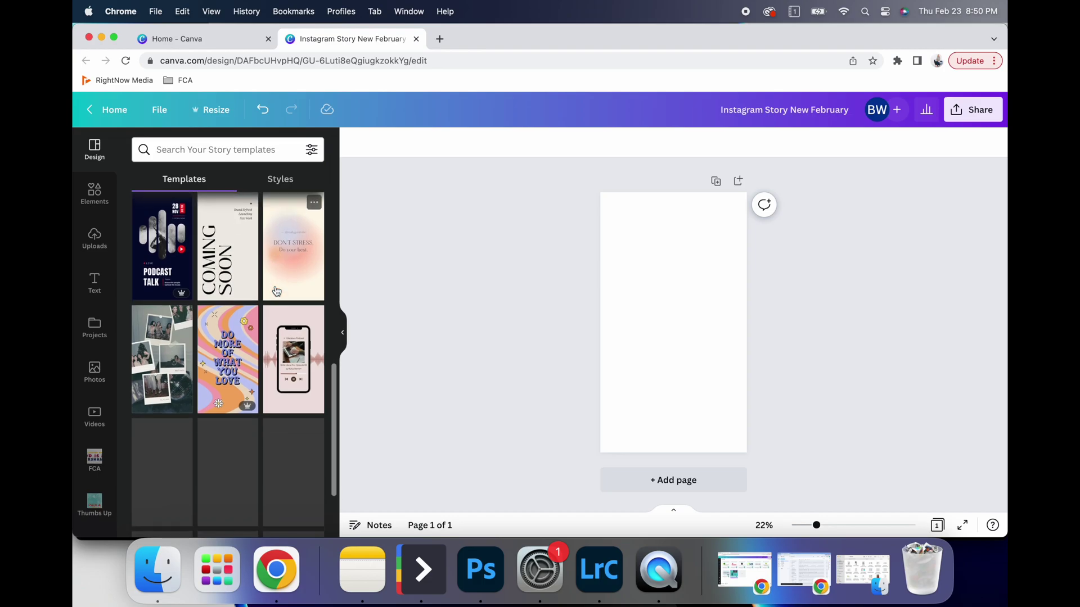
{"action": "scroll", "coordinate": [276, 236], "scroll_direction": "up", "scroll_amount": 10}
{"action": "left_click", "coordinate": [287, 150]}
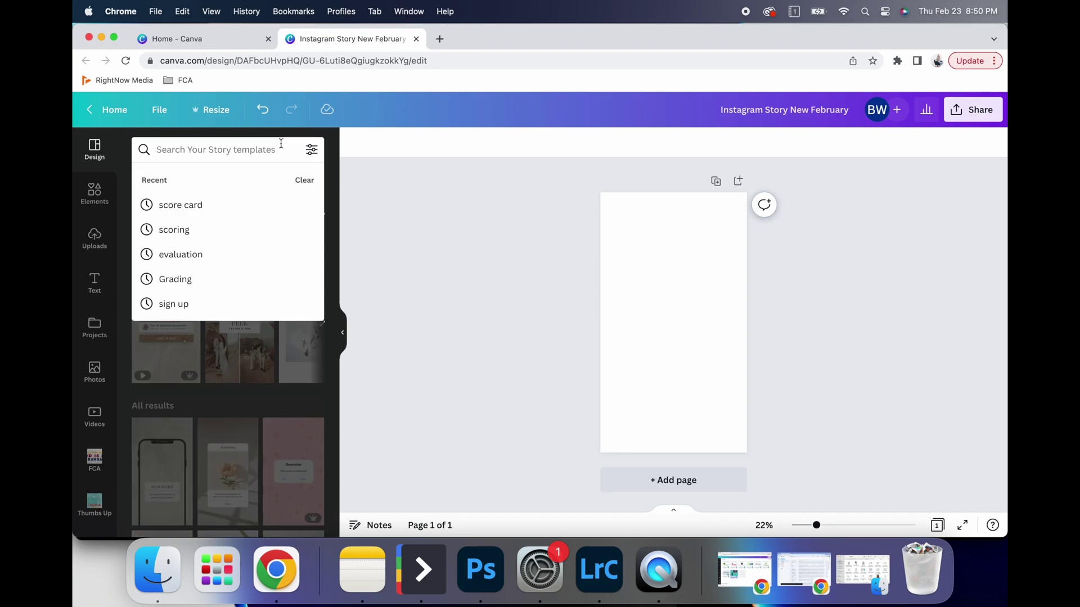
{"action": "type", "text": "new website"}
{"action": "key", "text": "Return"}
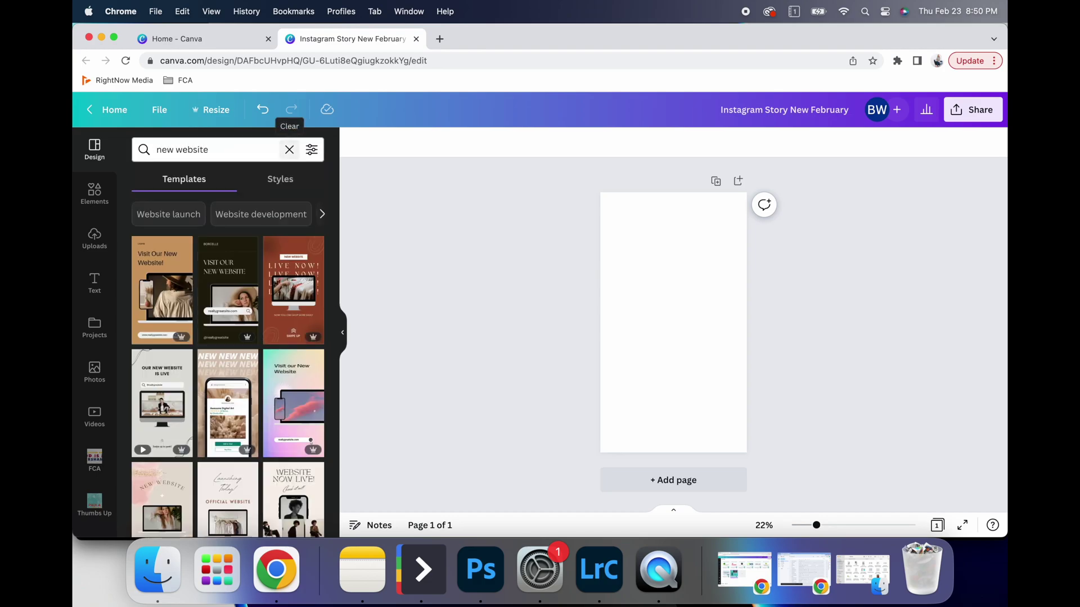
{"action": "scroll", "coordinate": [273, 361], "scroll_direction": "down", "scroll_amount": 3}
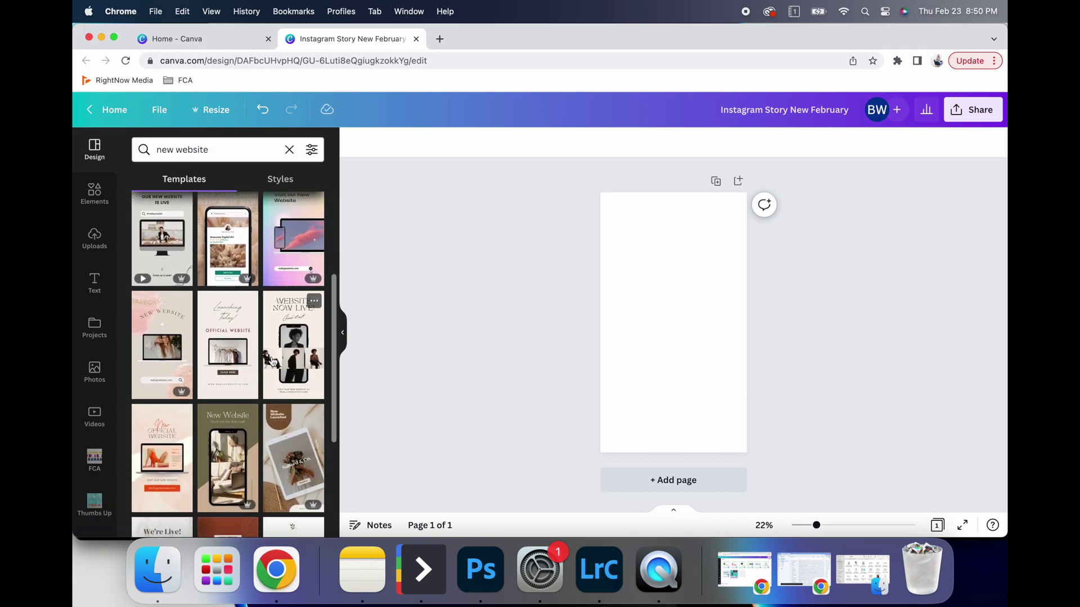
{"action": "scroll", "coordinate": [244, 360], "scroll_direction": "down", "scroll_amount": 5}
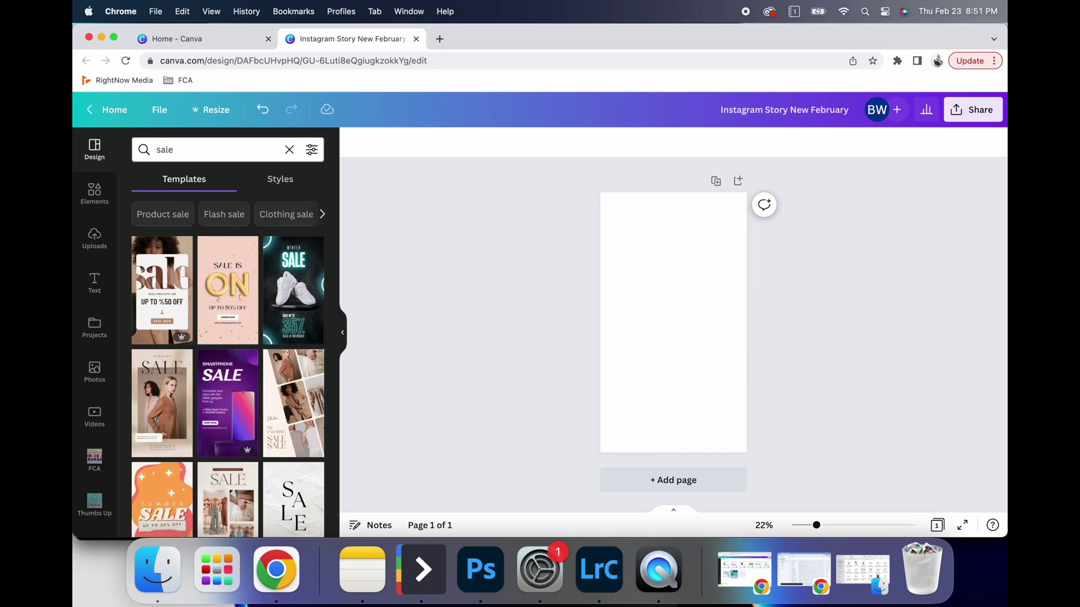
{"action": "scroll", "coordinate": [277, 343], "scroll_direction": "down", "scroll_amount": 3}
{"action": "left_click", "coordinate": [277, 343]}
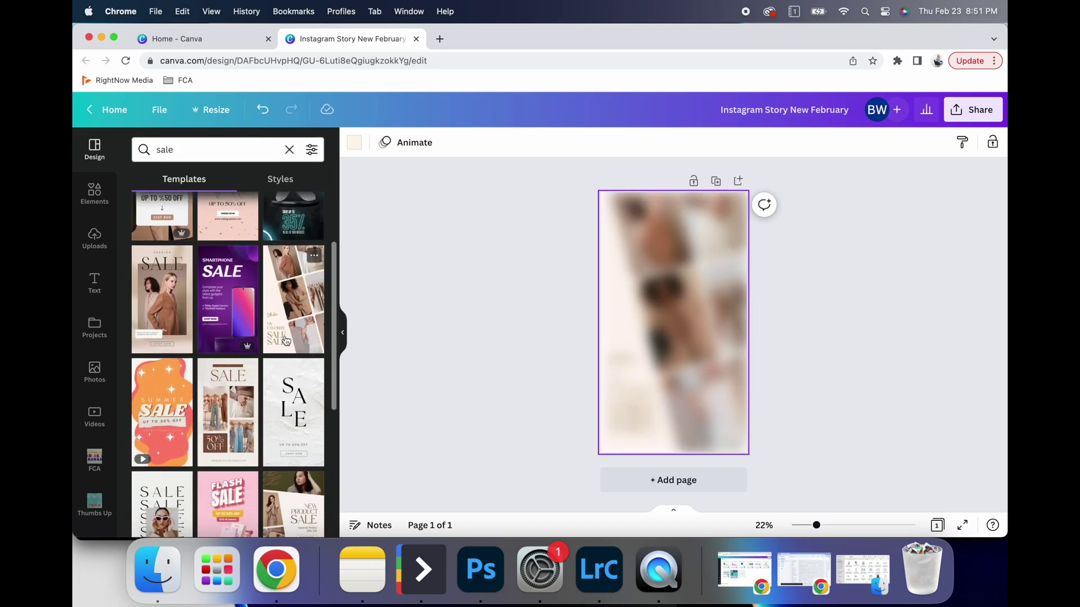
Drag uploaded family and newborn photos into the six collage frames, replacing the stock images.
{"action": "left_click", "coordinate": [682, 228]}
{"action": "left_click", "coordinate": [713, 223]}
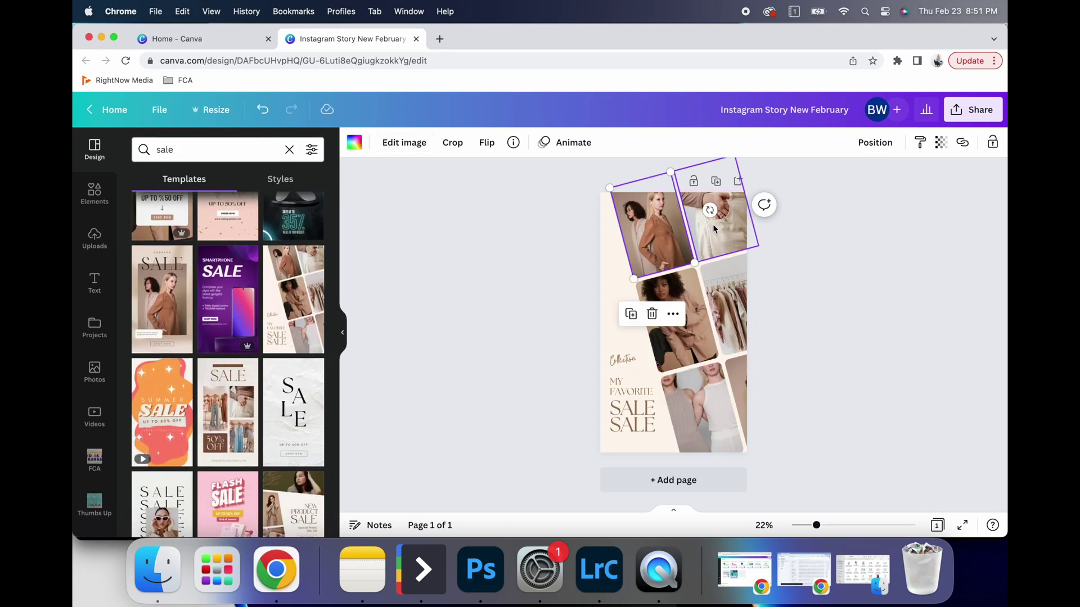
{"action": "left_click", "coordinate": [95, 239]}
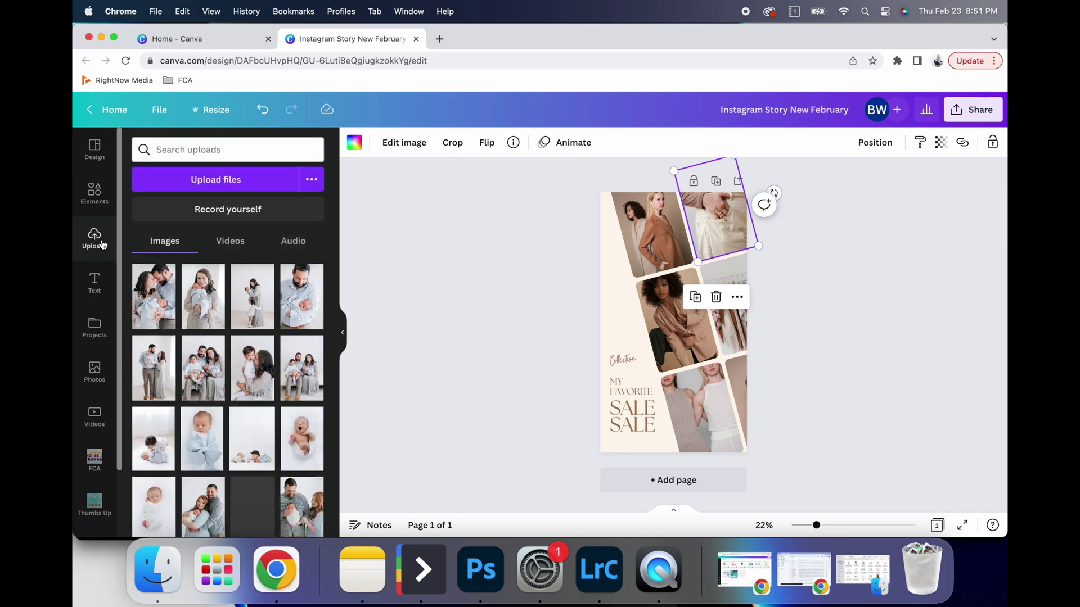
{"action": "left_click_drag", "start_coordinate": [162, 298], "coordinate": [638, 240]}
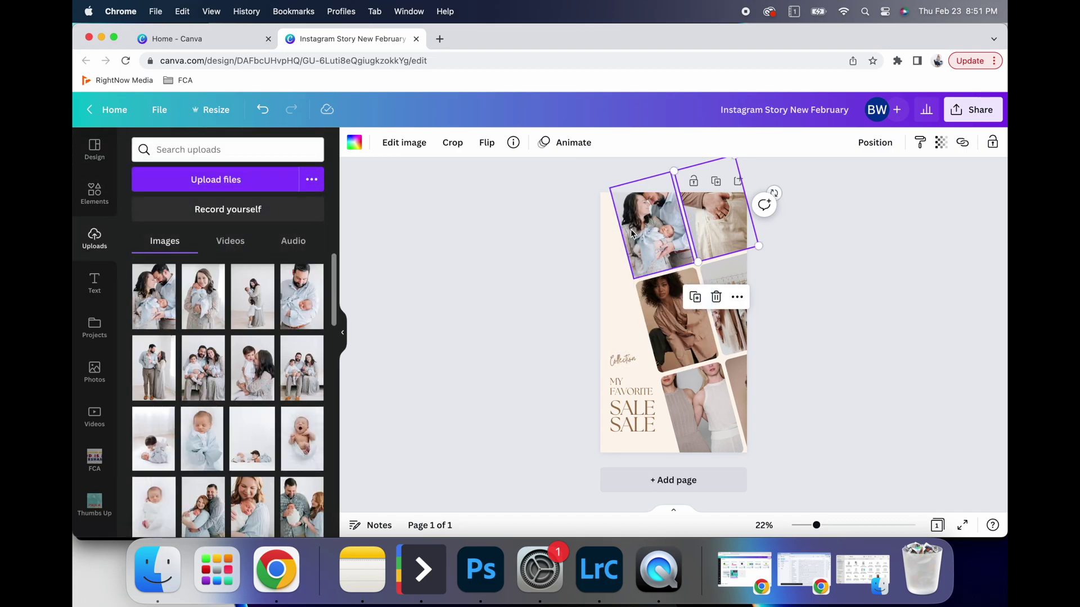
{"action": "left_click_drag", "start_coordinate": [252, 439], "coordinate": [650, 318]}
{"action": "left_click_drag", "start_coordinate": [198, 457], "coordinate": [734, 277]}
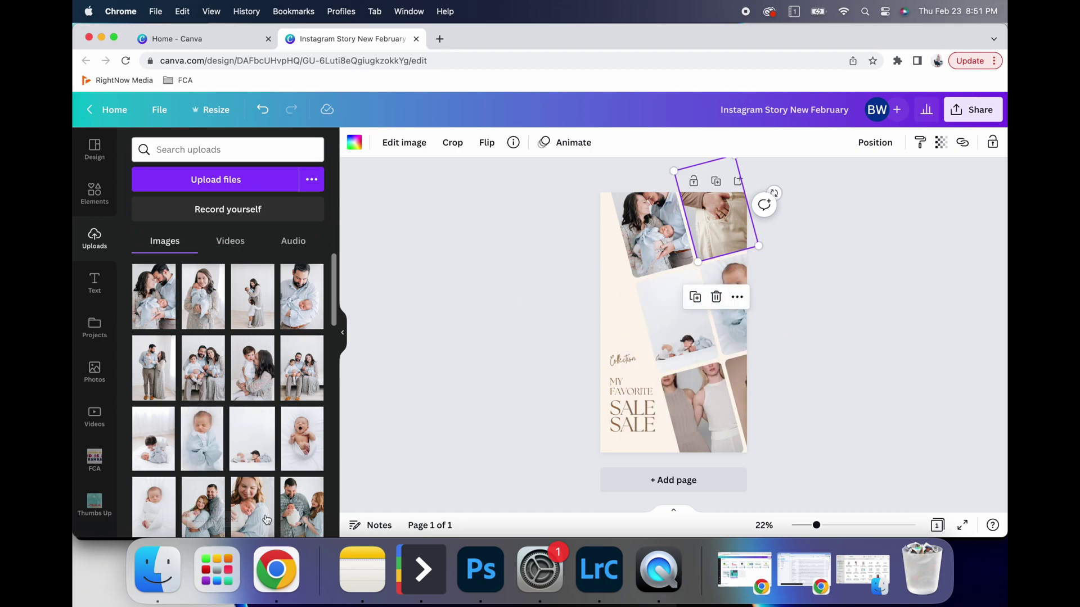
{"action": "left_click_drag", "start_coordinate": [252, 497], "coordinate": [698, 232]}
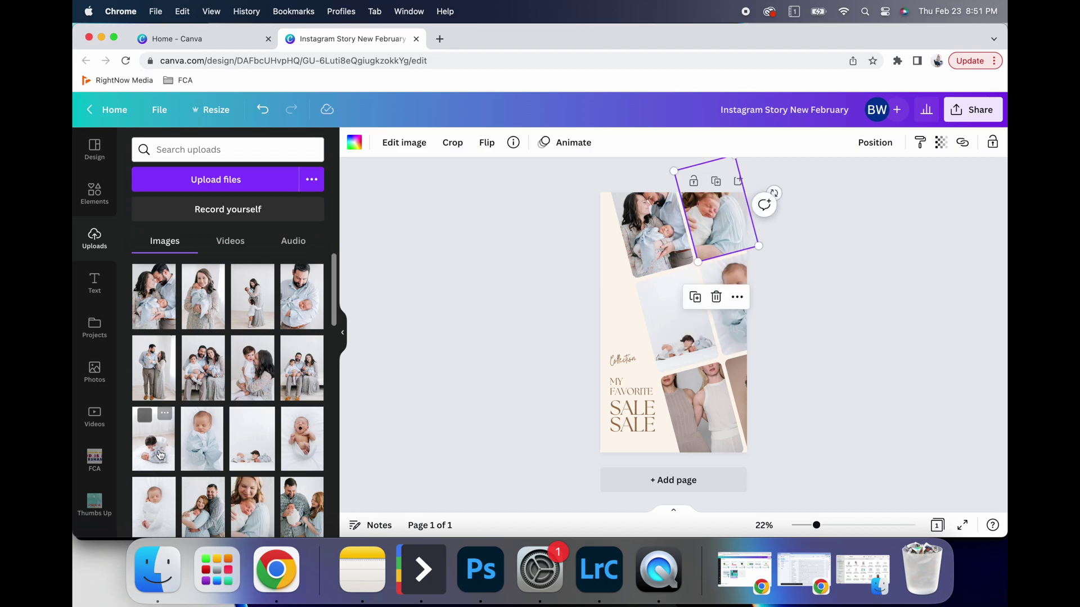
{"action": "left_click_drag", "start_coordinate": [153, 439], "coordinate": [719, 419]}
{"action": "left_click_drag", "start_coordinate": [203, 368], "coordinate": [737, 375]}
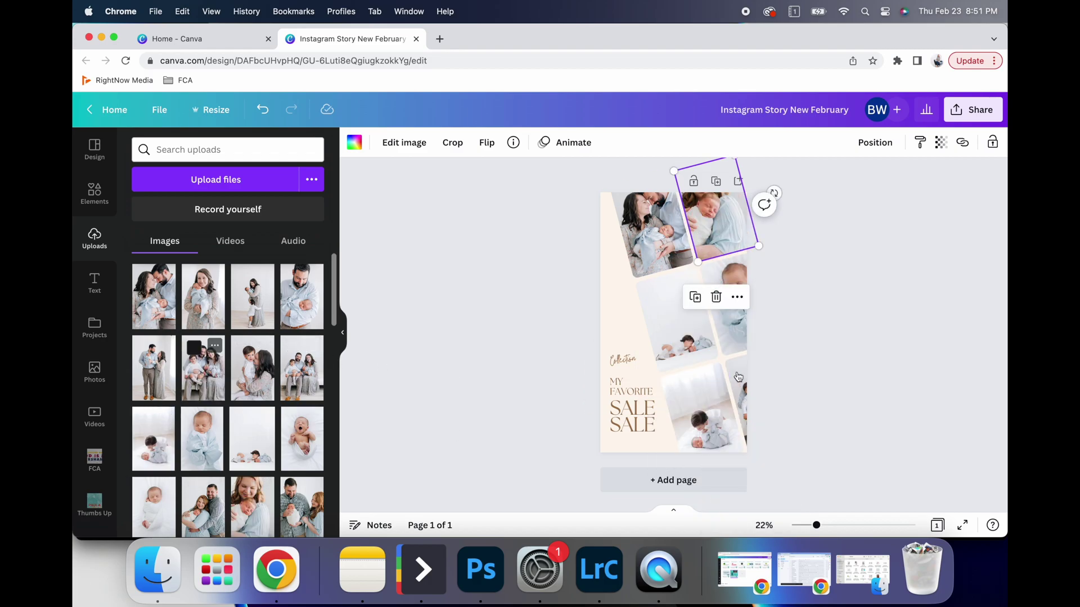
{"action": "left_click", "coordinate": [622, 309]}
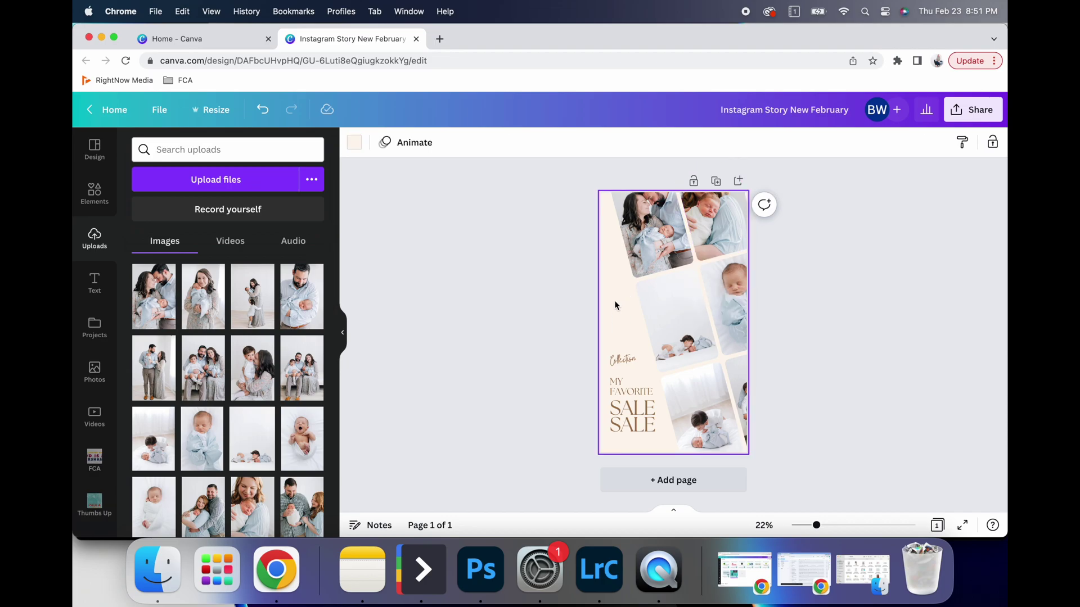
Change the page background to the first pale grey swatch of the HJP brand palette.
{"action": "left_click", "coordinate": [360, 148]}
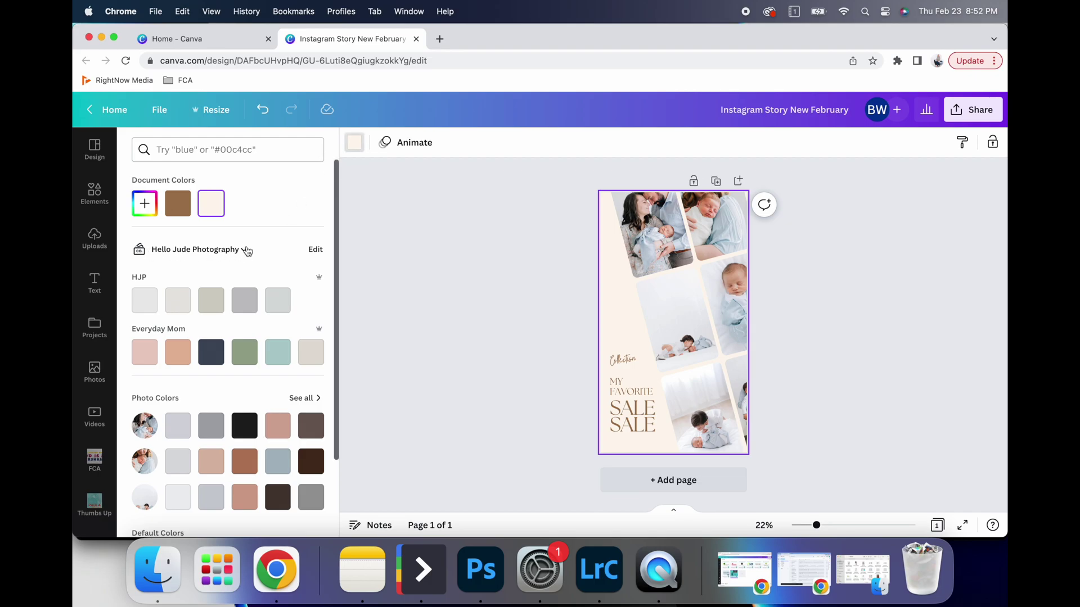
{"action": "left_click", "coordinate": [244, 249]}
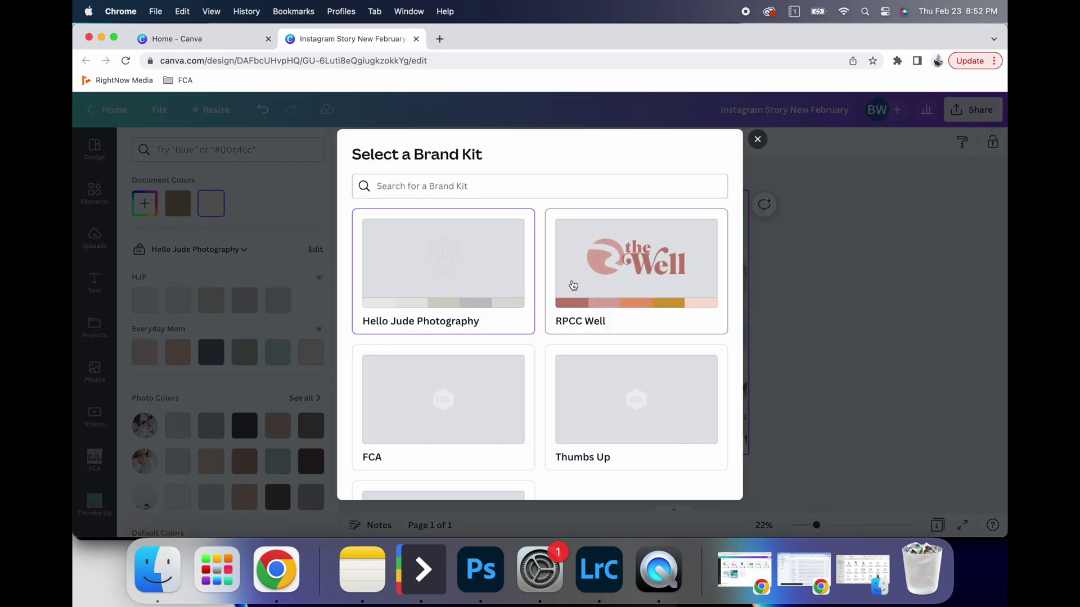
{"action": "left_click", "coordinate": [757, 139]}
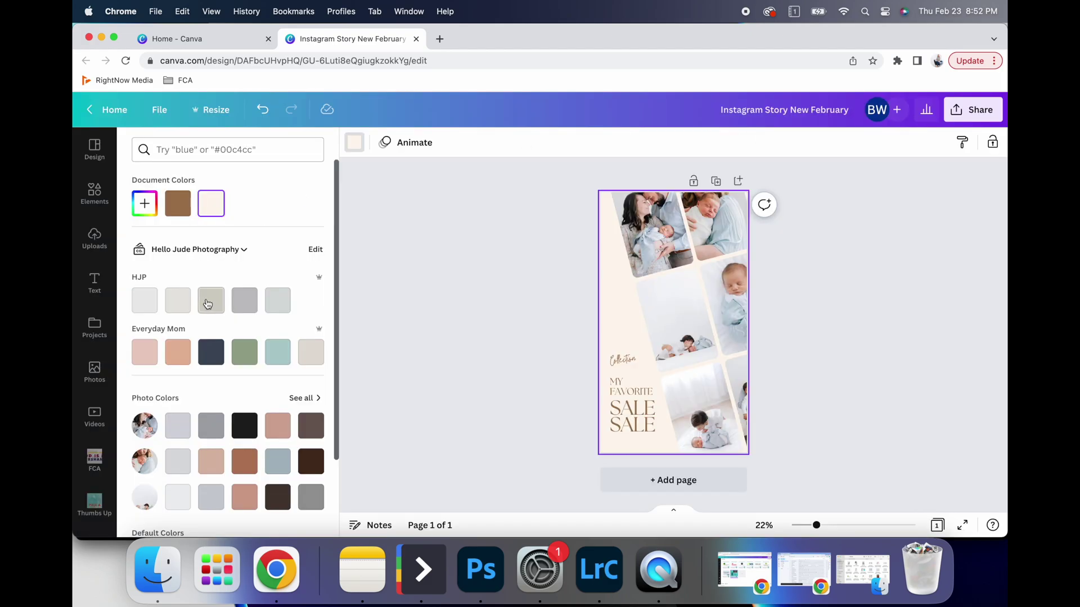
{"action": "left_click", "coordinate": [152, 310]}
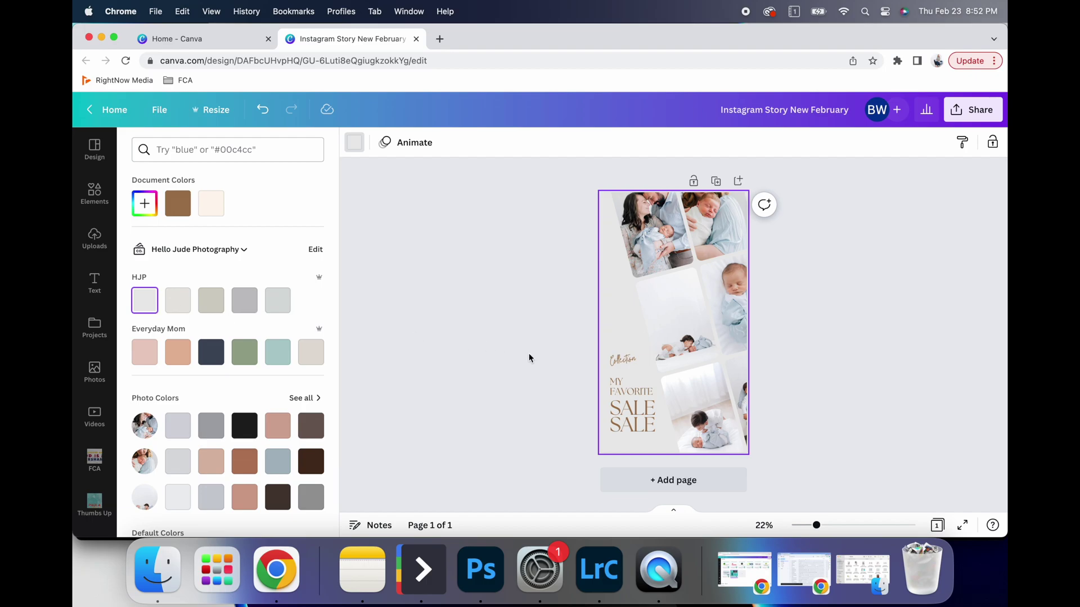
{"action": "left_click", "coordinate": [628, 360]}
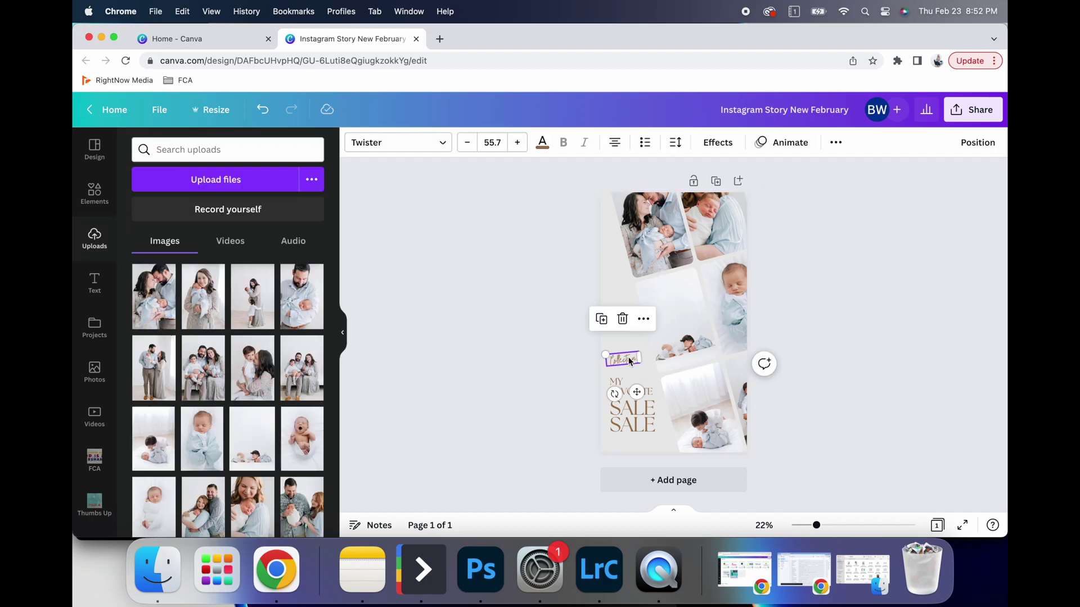
Set Collection to dark Antique Regular and move it just above MY FAVORITE.
{"action": "left_click", "coordinate": [434, 143]}
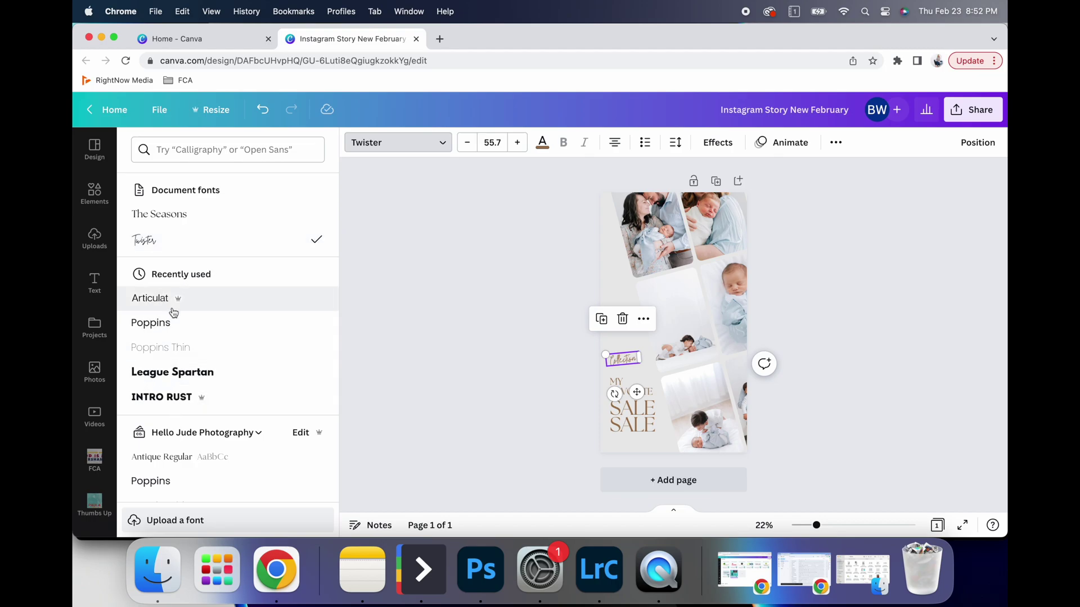
{"action": "scroll", "coordinate": [211, 360], "scroll_direction": "down", "scroll_amount": 5}
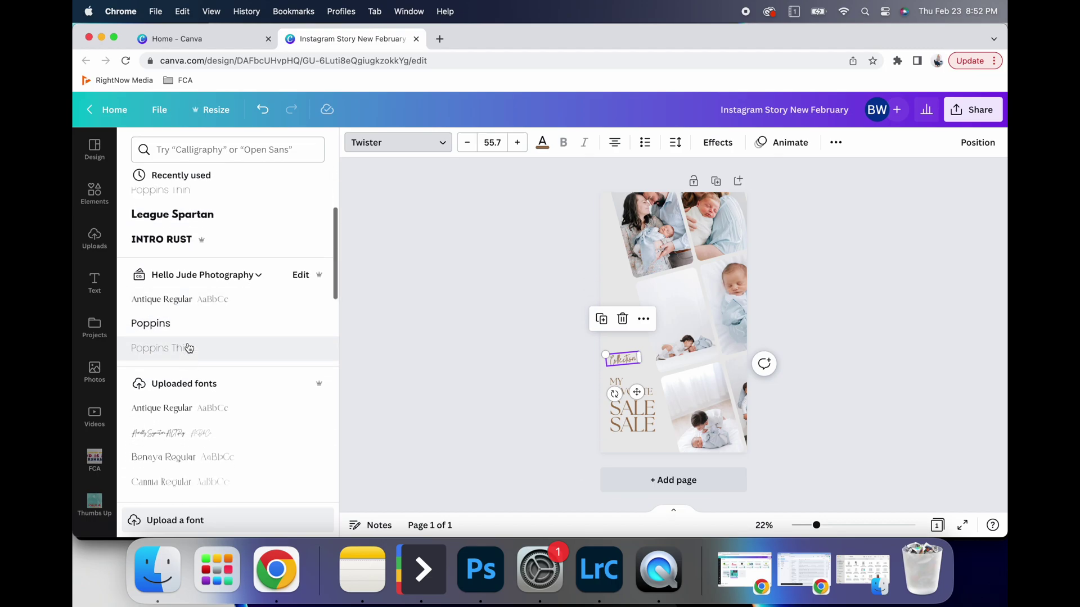
{"action": "left_click", "coordinate": [176, 304]}
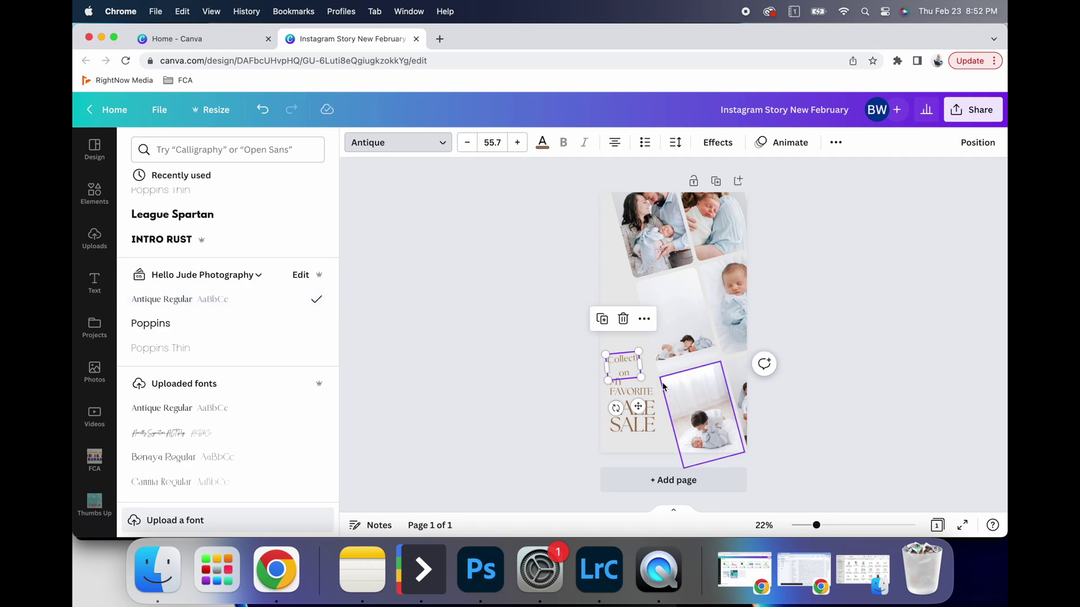
{"action": "left_click", "coordinate": [553, 142]}
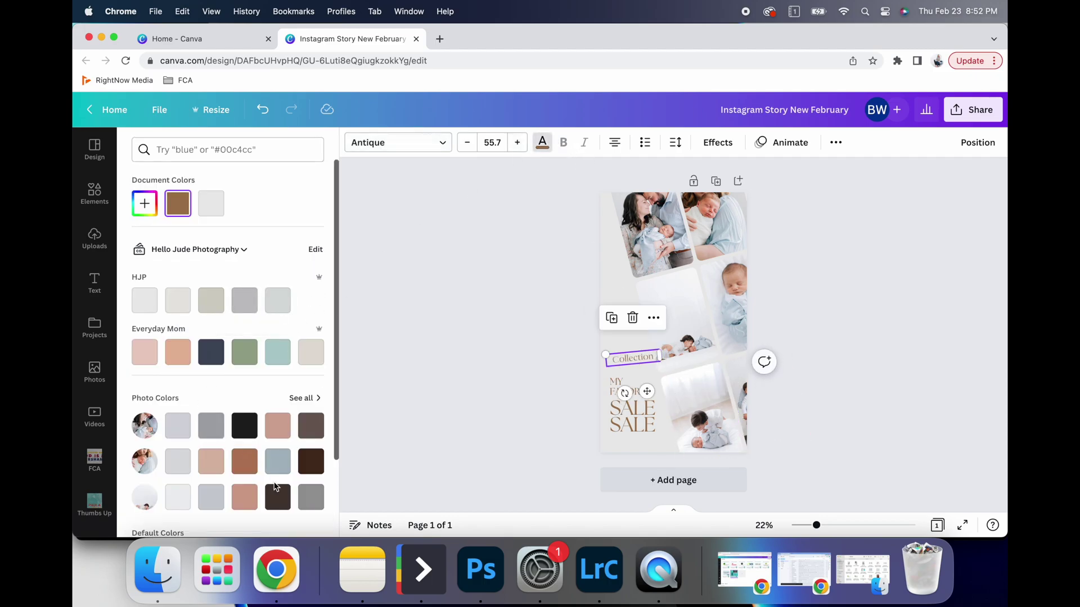
{"action": "left_click", "coordinate": [245, 426]}
{"action": "left_click_drag", "start_coordinate": [647, 391], "coordinate": [637, 405]}
Set MY FAVORITE to Poppins and SALE SALE to Poppins Thin.
{"action": "left_click", "coordinate": [636, 388]}
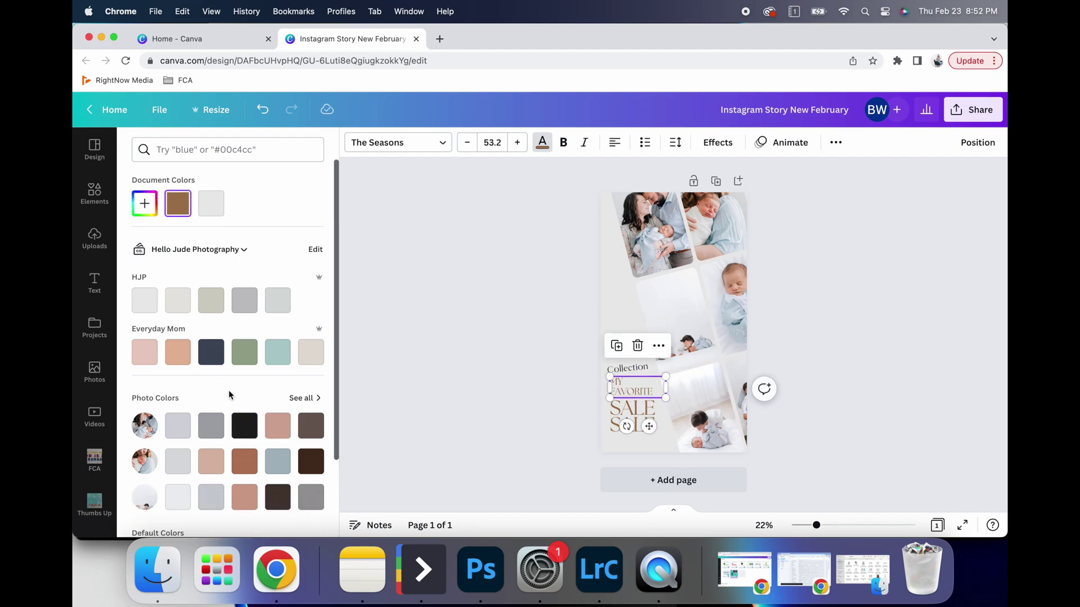
{"action": "left_click", "coordinate": [453, 143]}
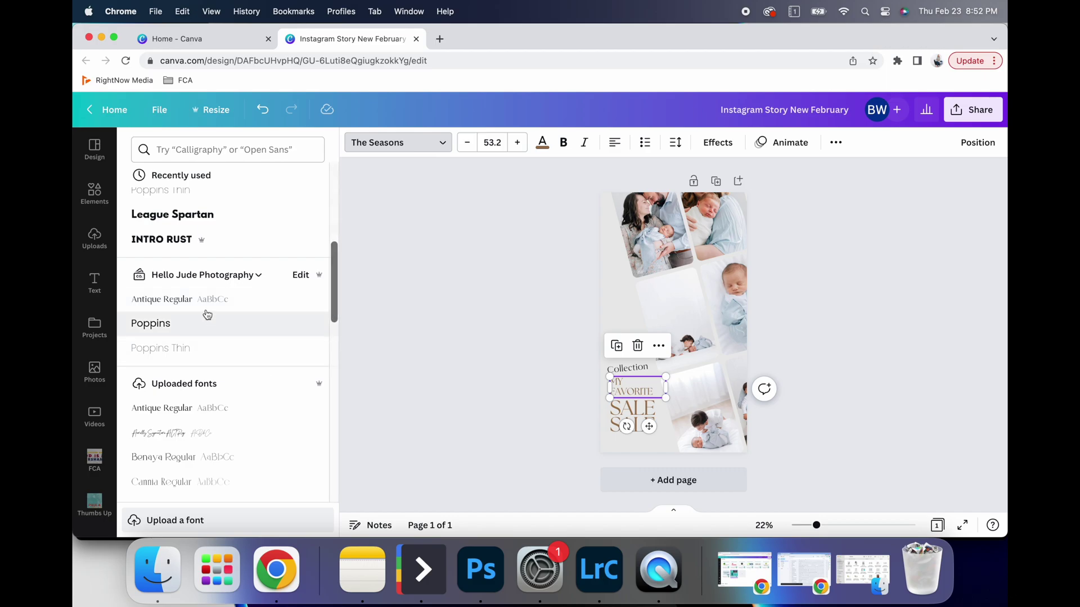
{"action": "left_click", "coordinate": [199, 325]}
{"action": "left_click", "coordinate": [626, 426]}
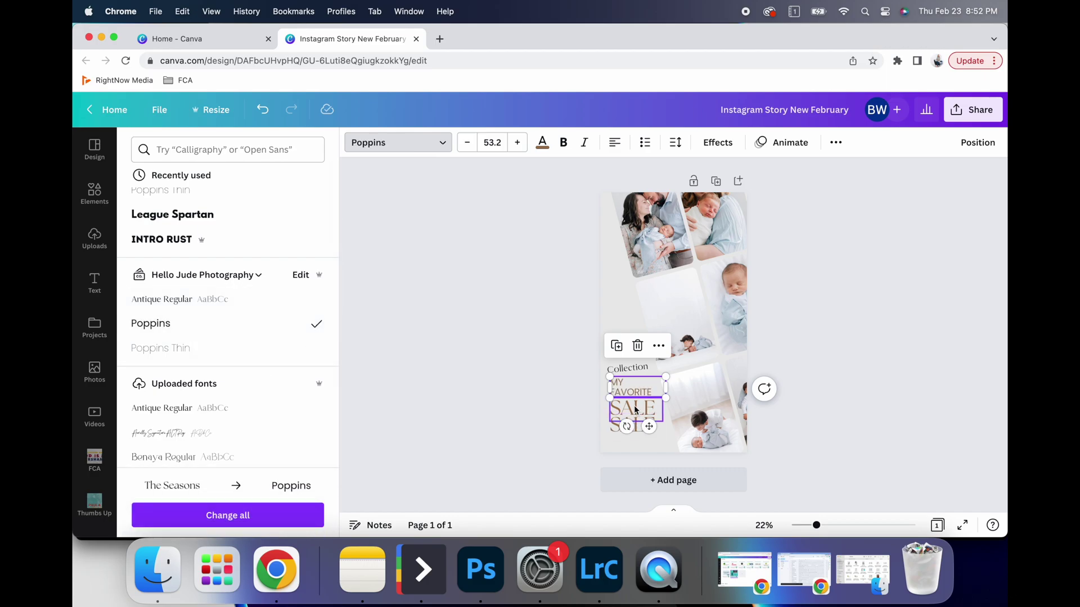
{"action": "left_click", "coordinate": [153, 348]}
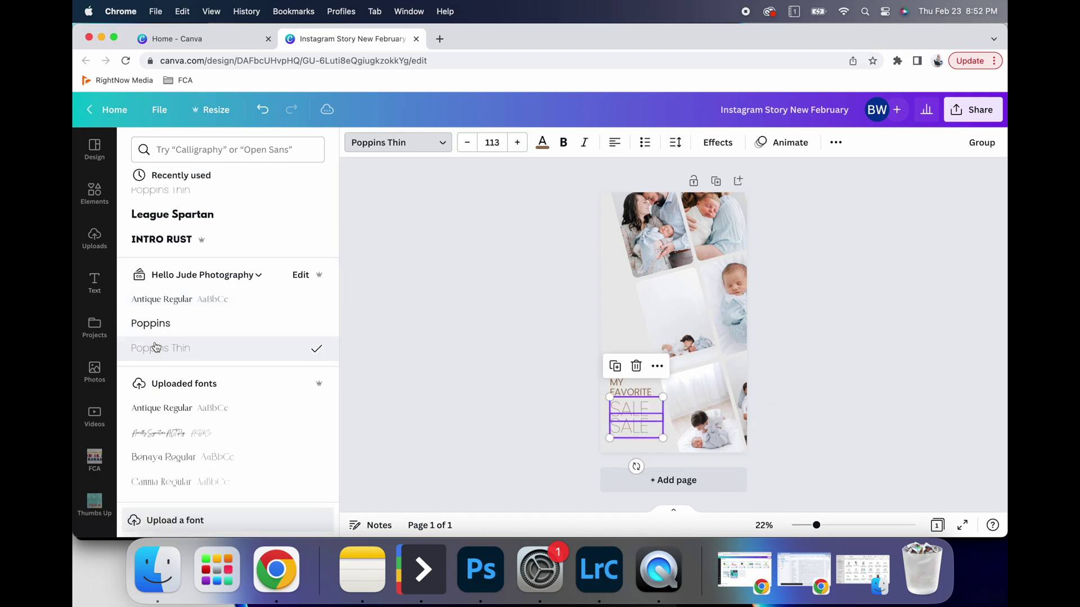
{"action": "left_click", "coordinate": [791, 358]}
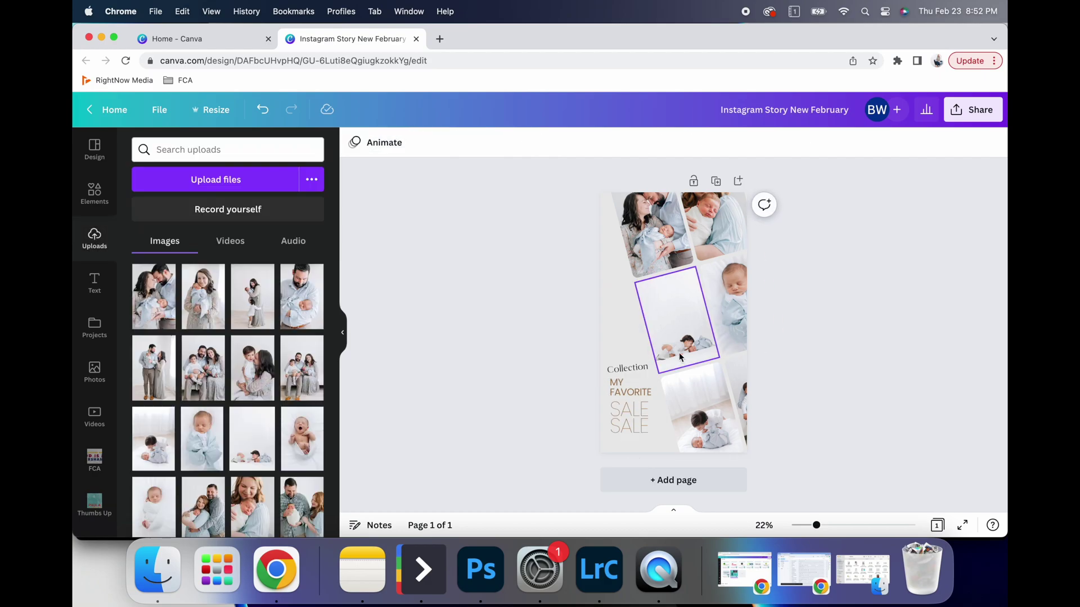
Make MY FAVORITE and SALE SALE black, and shrink MY FAVORITE to 47.2 so it fits one line.
{"action": "left_click", "coordinate": [630, 389]}
{"action": "left_click", "coordinate": [633, 422], "text": "shift"}
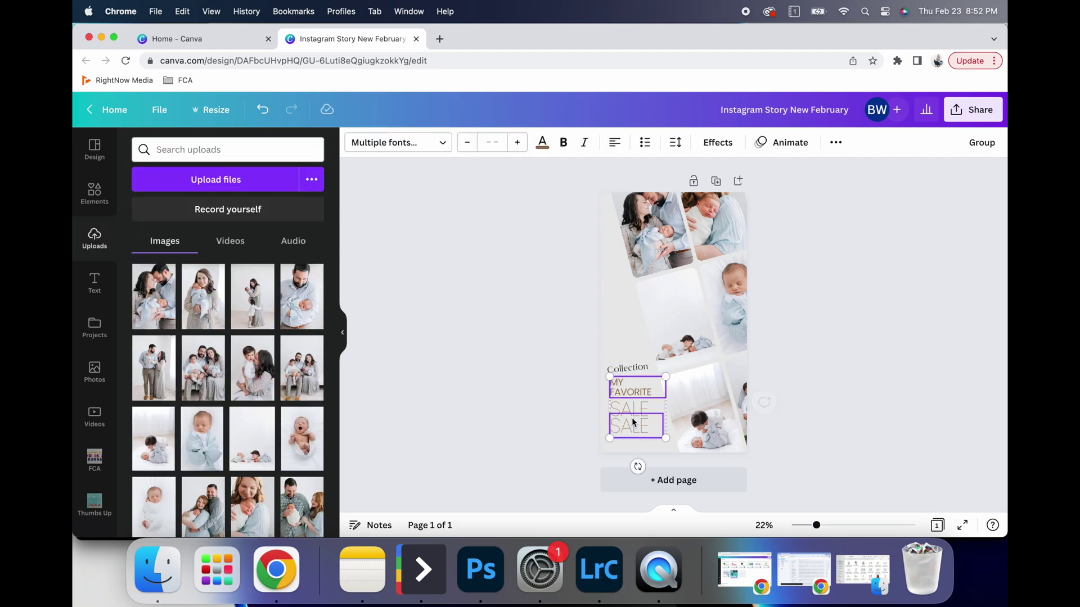
{"action": "left_click", "coordinate": [542, 143]}
{"action": "left_click", "coordinate": [178, 203]}
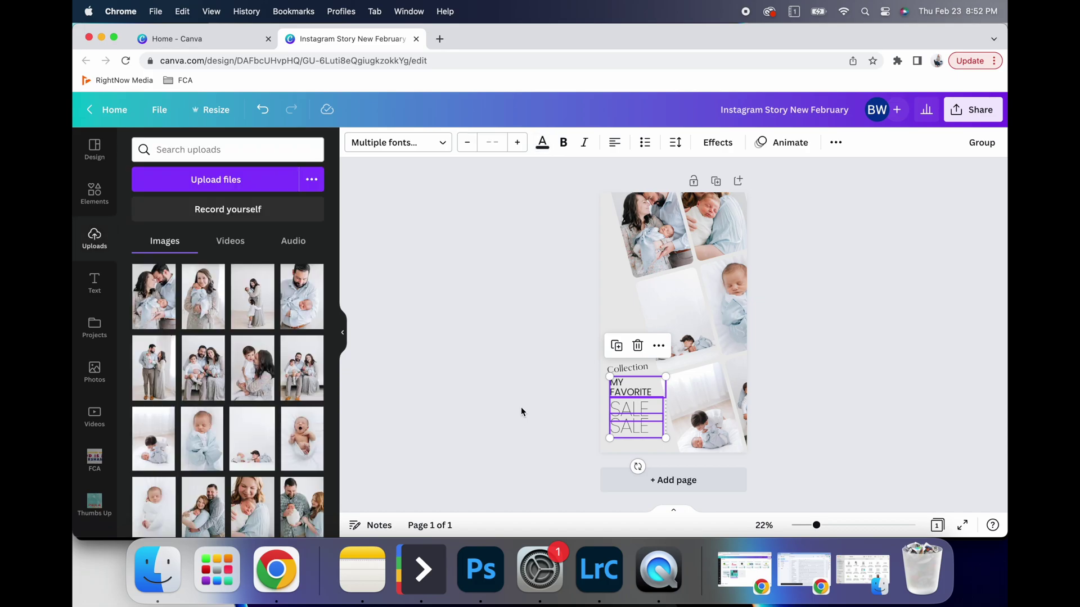
{"action": "left_click", "coordinate": [647, 394]}
{"action": "left_click", "coordinate": [468, 144]}
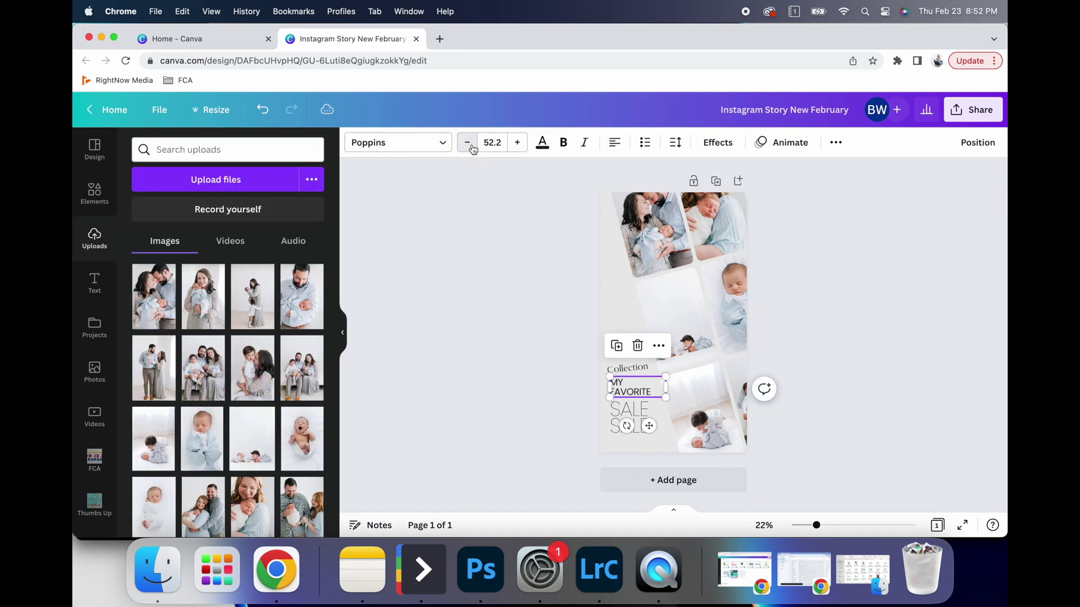
{"action": "left_click", "coordinate": [469, 145]}
{"action": "left_click", "coordinate": [469, 145]}
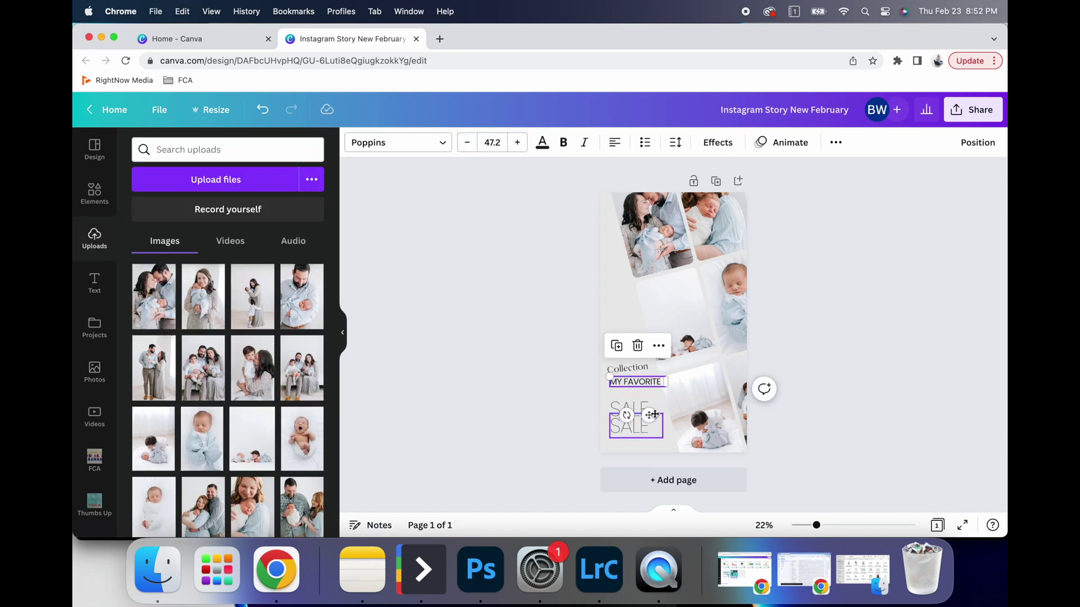
{"action": "mouse_move", "coordinate": [632, 368]}
{"action": "left_mouse_down"}
{"action": "mouse_move", "coordinate": [625, 380]}
{"action": "mouse_move", "coordinate": [626, 354]}
{"action": "mouse_move", "coordinate": [626, 371]}
{"action": "left_mouse_up"}
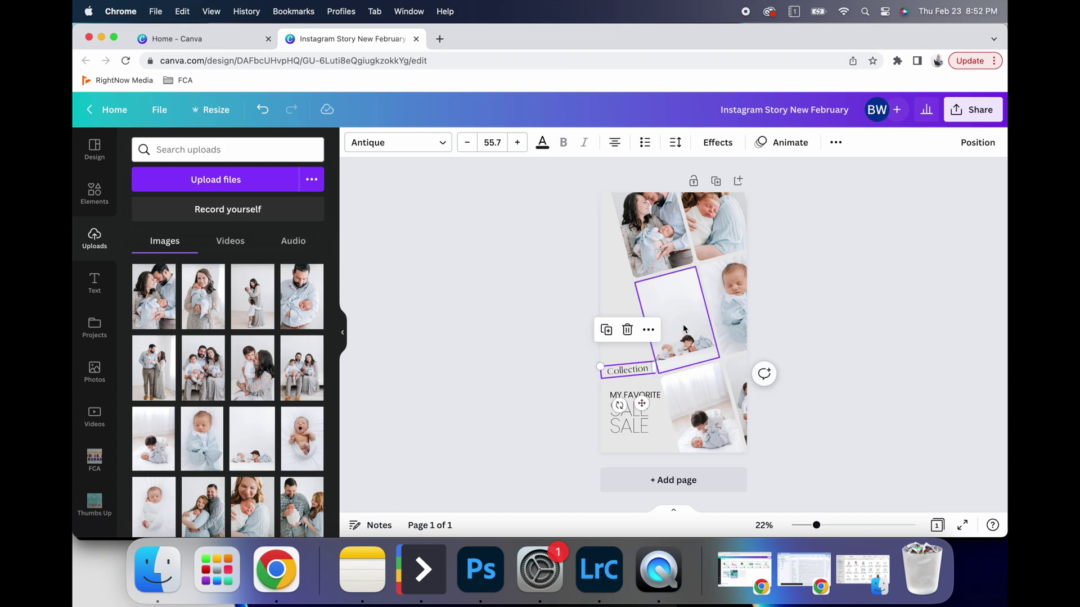
Shift the tilted middle photo frame slightly right to snap it into line with the grid.
{"action": "left_click", "coordinate": [680, 326]}
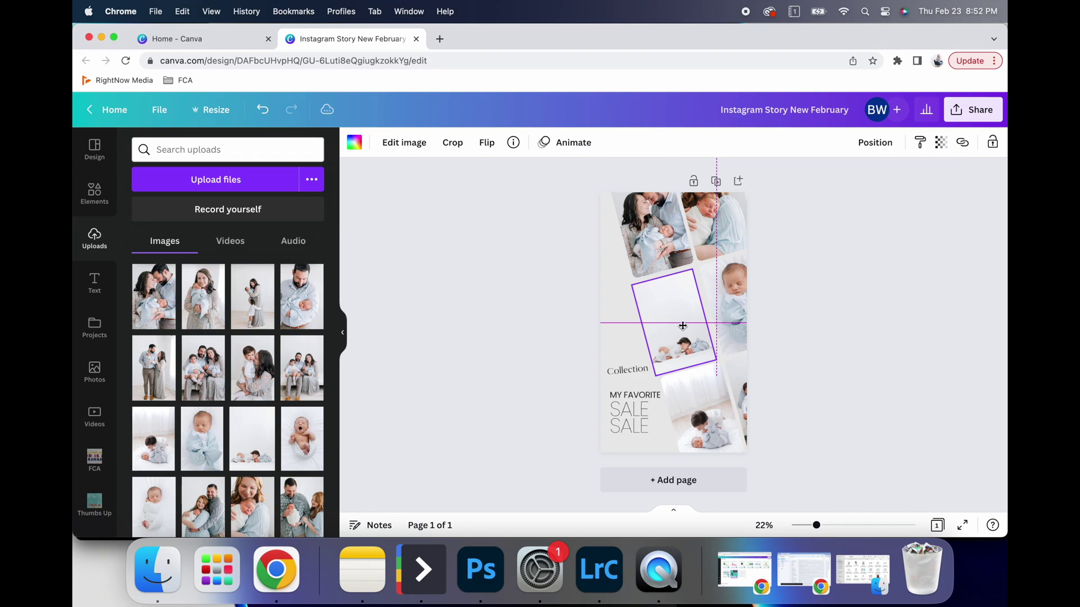
{"action": "left_click_drag", "start_coordinate": [683, 325], "coordinate": [683, 325]}
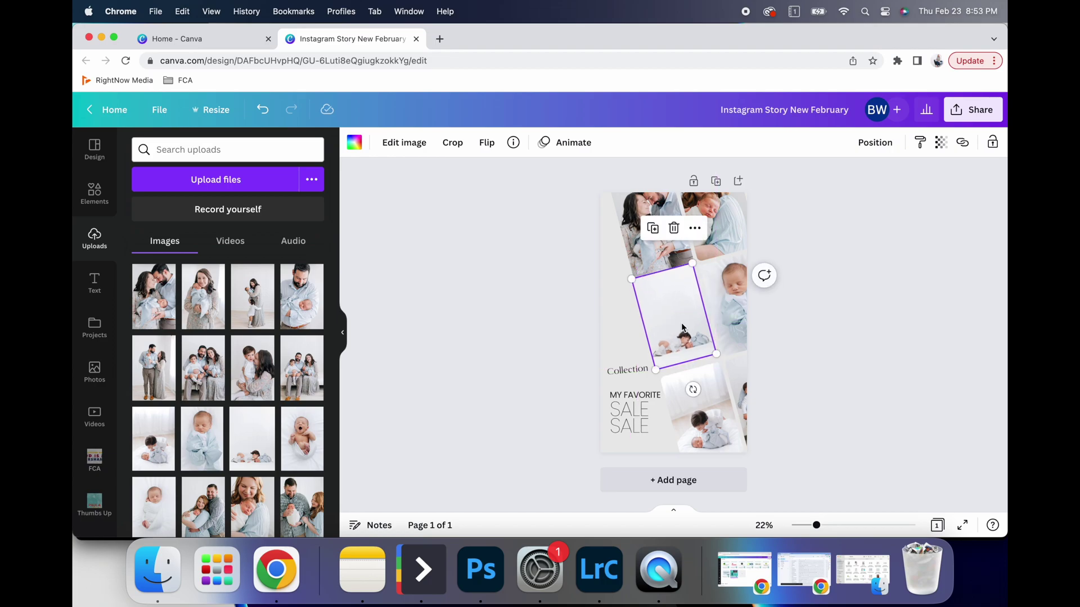
{"action": "key", "text": "Escape"}
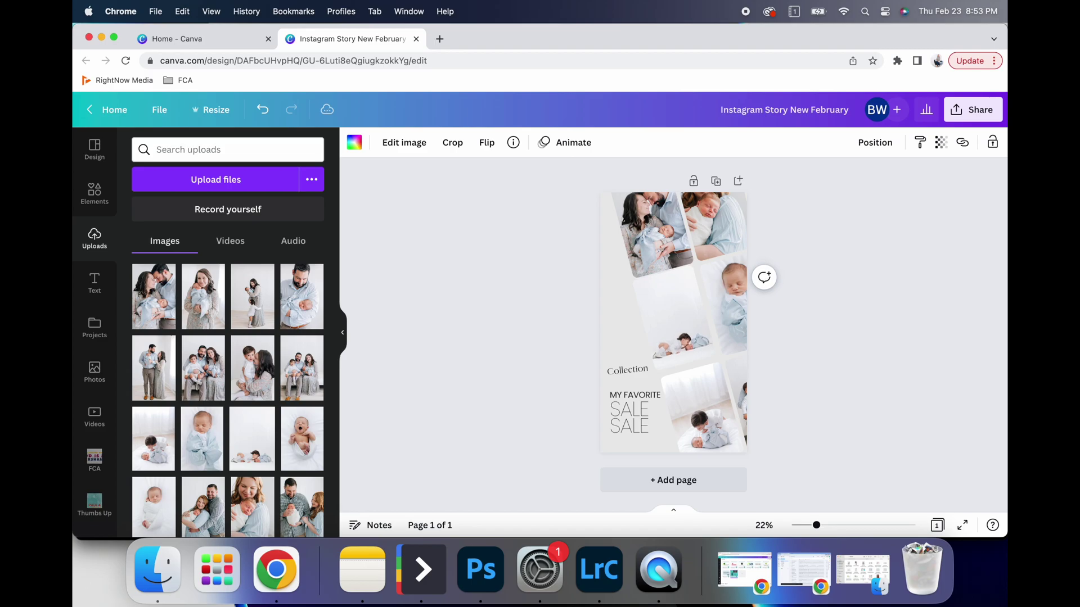
{"action": "left_click", "coordinate": [683, 325]}
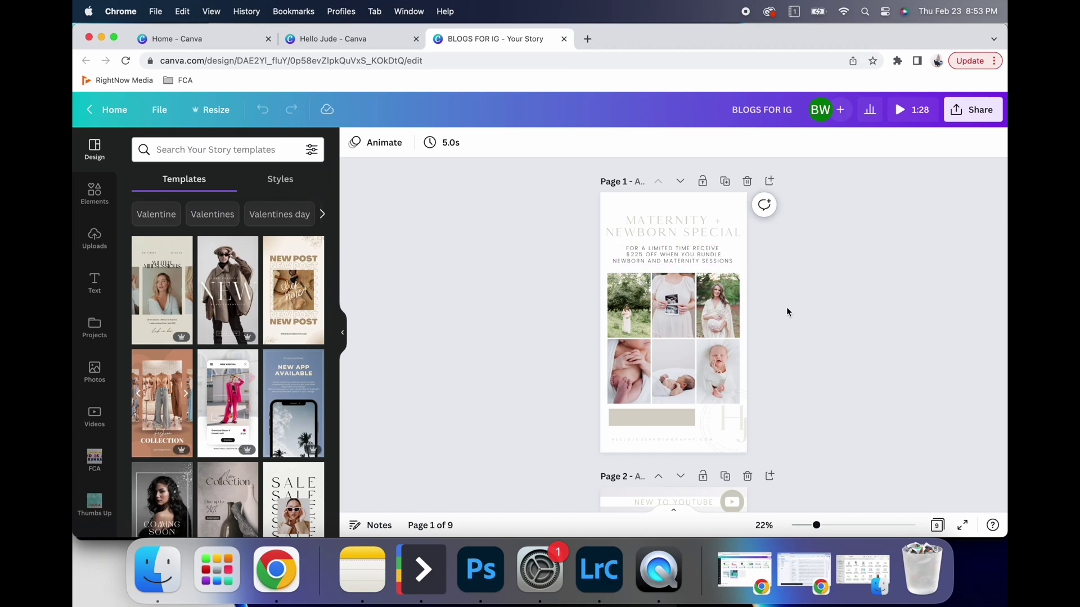
Scroll to page 5, the 10 reasons blog page, and duplicate it as page 6.
{"action": "scroll", "coordinate": [735, 206], "scroll_direction": "down", "scroll_amount": 5}
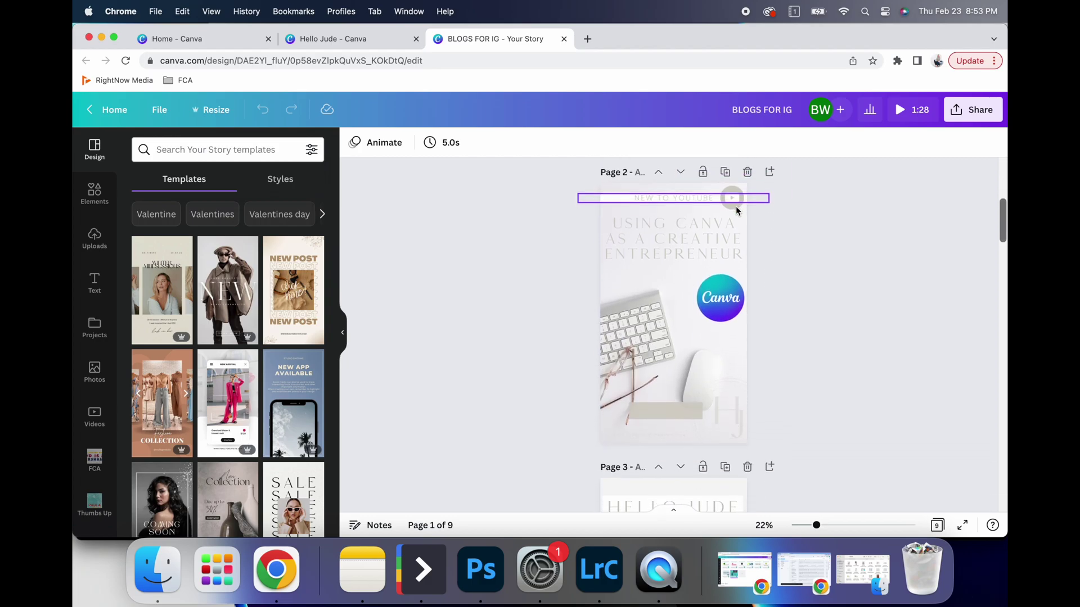
{"action": "scroll", "coordinate": [758, 230], "scroll_direction": "down", "scroll_amount": 1}
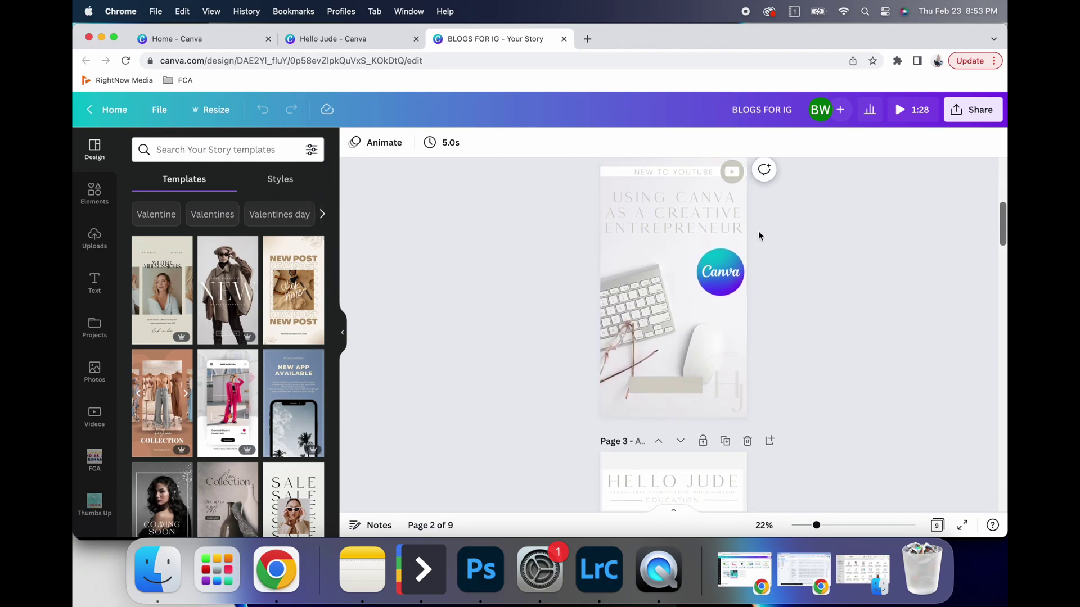
{"action": "scroll", "coordinate": [749, 223], "scroll_direction": "down", "scroll_amount": 10}
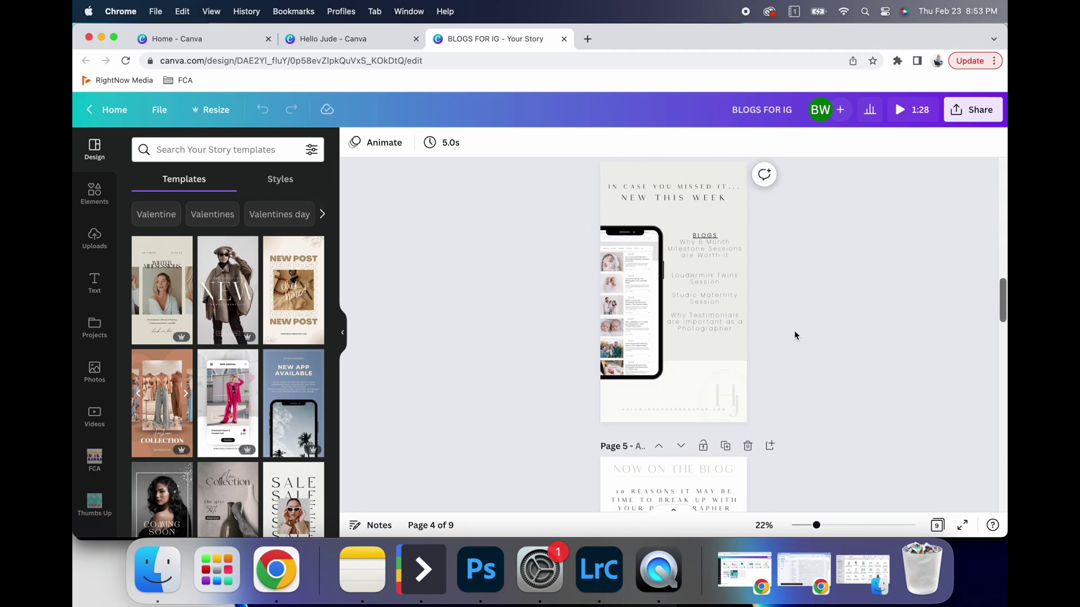
{"action": "scroll", "coordinate": [754, 225], "scroll_direction": "down", "scroll_amount": 5}
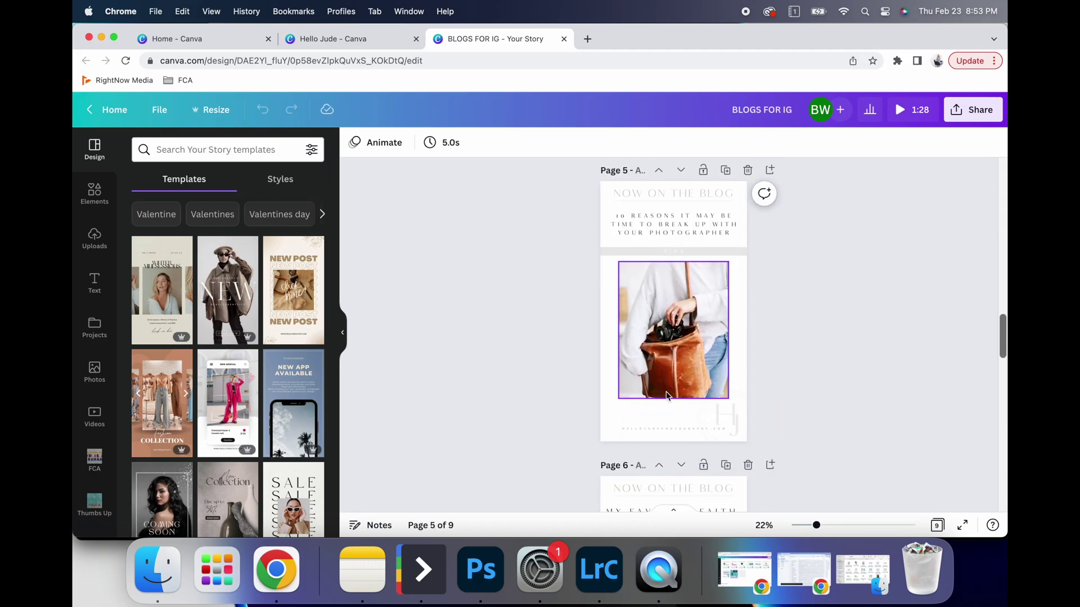
{"action": "scroll", "coordinate": [752, 274], "scroll_direction": "down", "scroll_amount": 2}
{"action": "scroll", "coordinate": [752, 275], "scroll_direction": "down", "scroll_amount": 8}
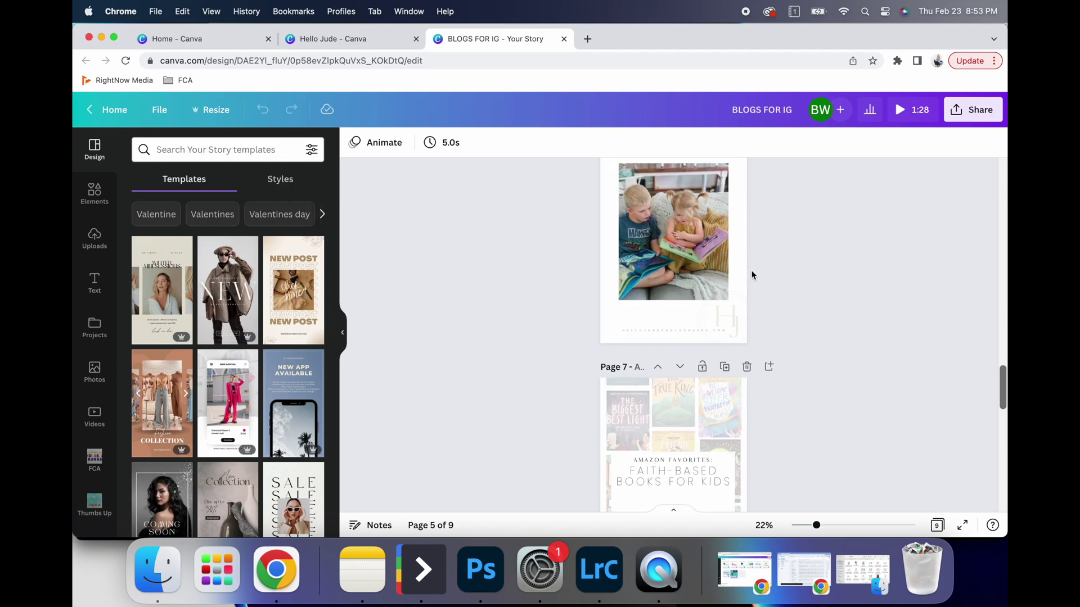
{"action": "scroll", "coordinate": [752, 275], "scroll_direction": "up", "scroll_amount": 10}
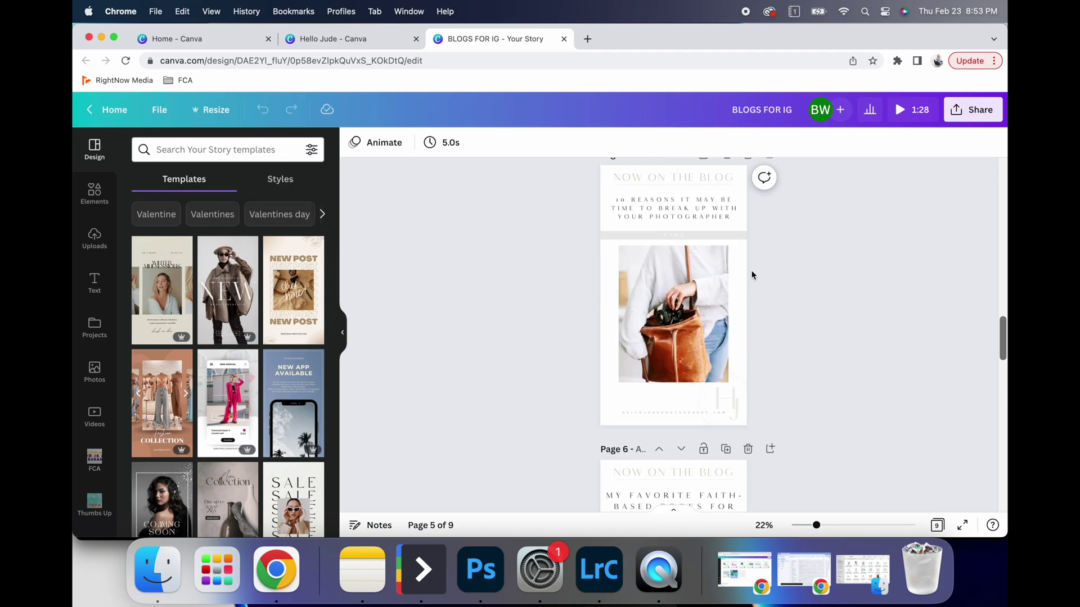
{"action": "left_click", "coordinate": [699, 214]}
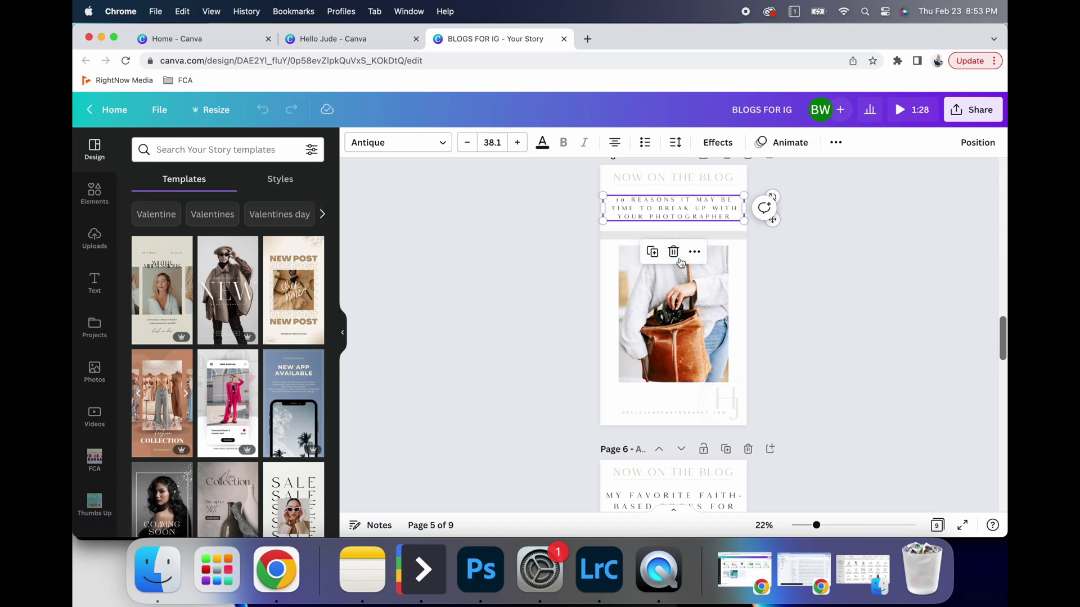
{"action": "left_click", "coordinate": [838, 302]}
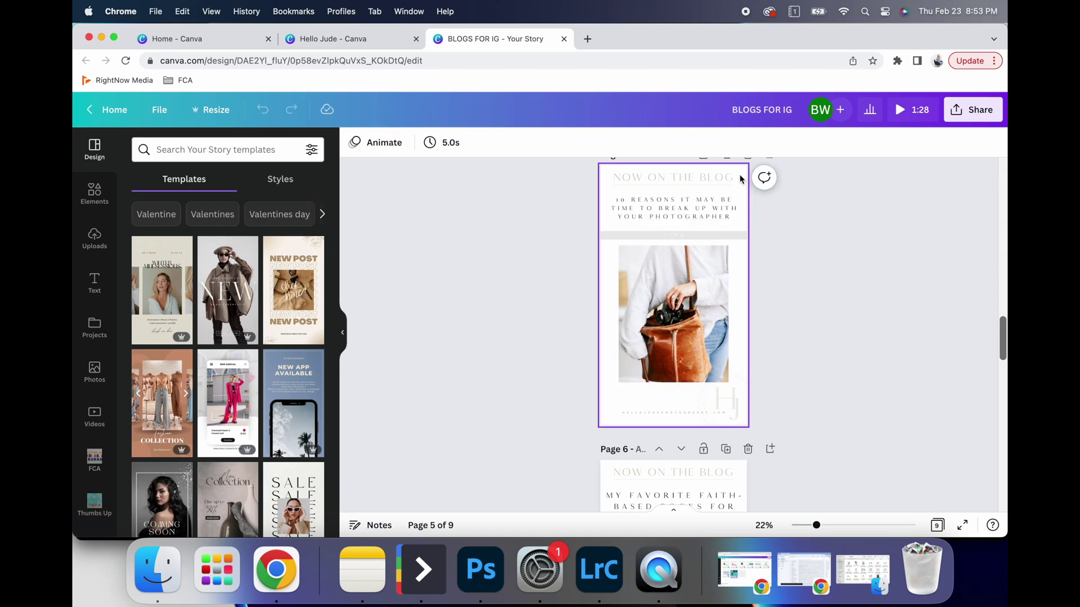
{"action": "left_click", "coordinate": [726, 181]}
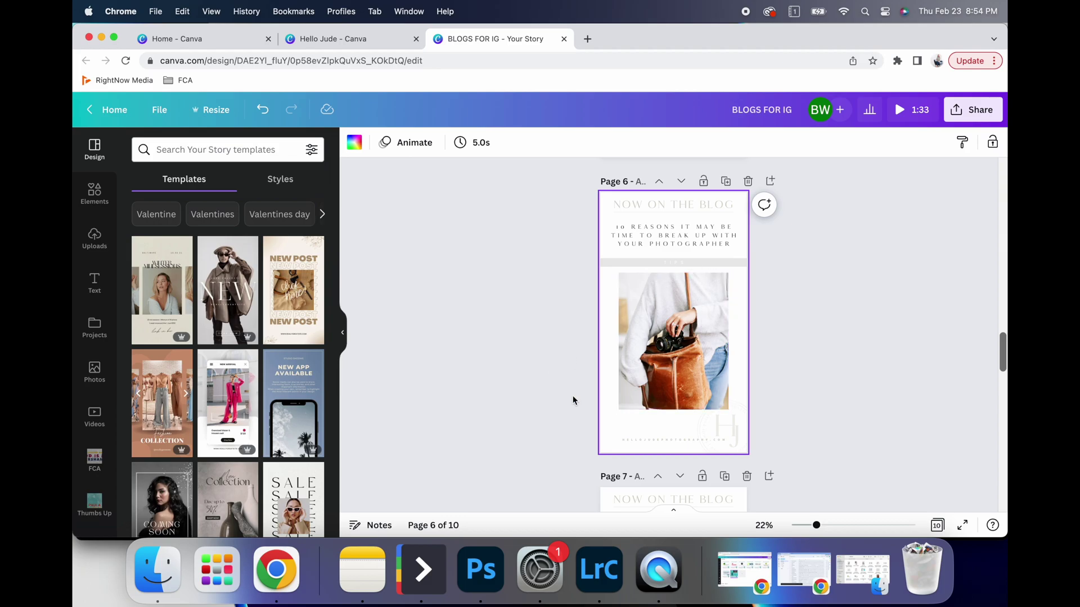
Delete the leftover tenth Model Call page.
{"action": "scroll", "coordinate": [676, 341], "scroll_direction": "down", "scroll_amount": 10}
{"action": "scroll", "coordinate": [676, 342], "scroll_direction": "down", "scroll_amount": 10}
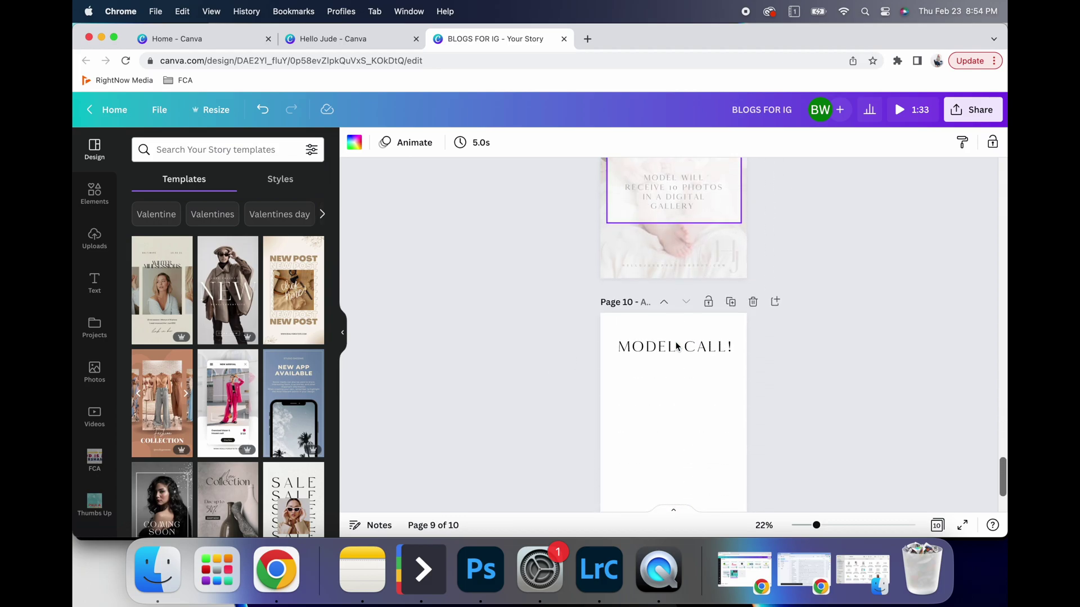
{"action": "left_click", "coordinate": [753, 181]}
{"action": "scroll", "coordinate": [758, 189], "scroll_direction": "up", "scroll_amount": 15}
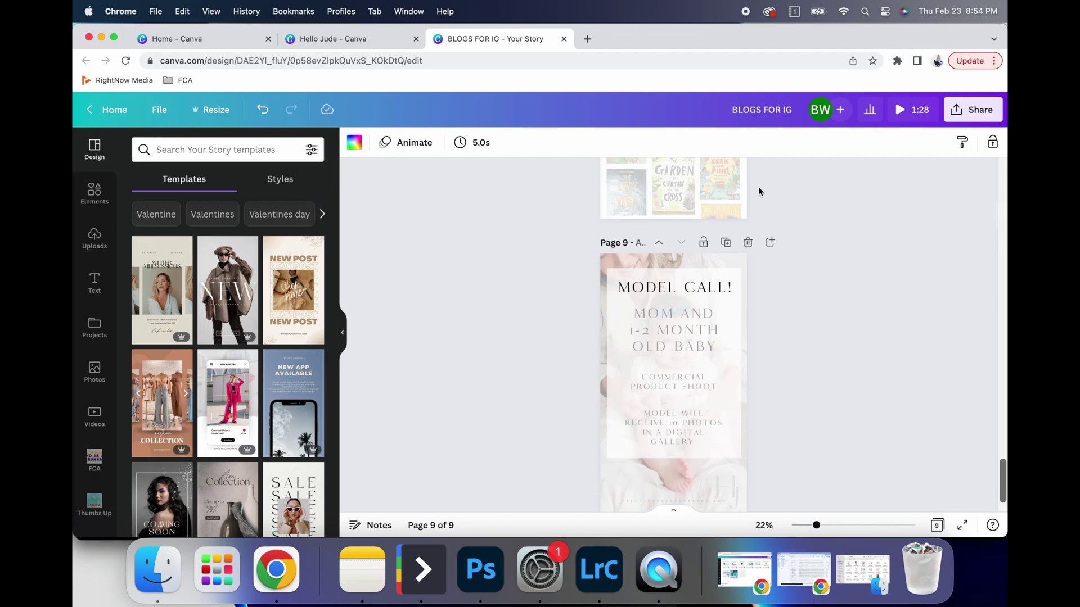
{"action": "scroll", "coordinate": [758, 191], "scroll_direction": "up", "scroll_amount": 5}
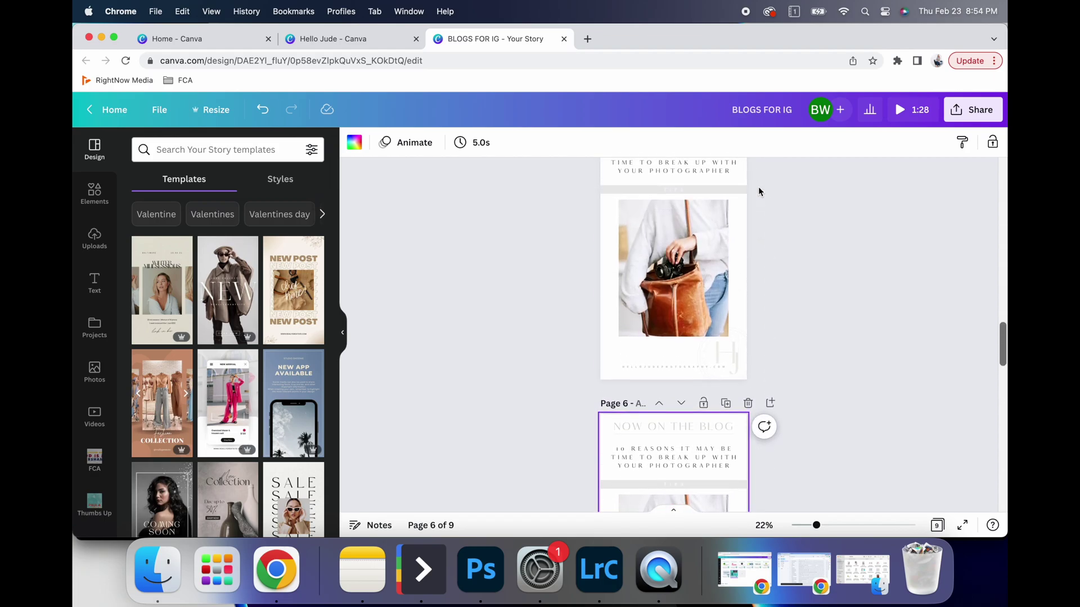
Scroll back through the pages and select the 10 reasons text on page 6.
{"action": "scroll", "coordinate": [758, 191], "scroll_direction": "down", "scroll_amount": 4}
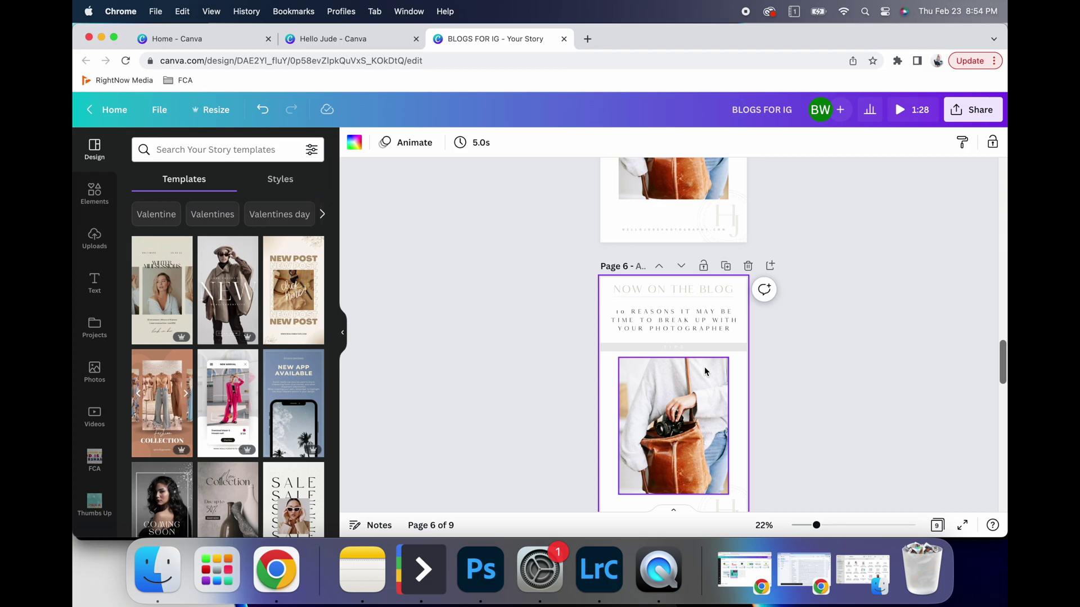
{"action": "scroll", "coordinate": [704, 367], "scroll_direction": "down", "scroll_amount": 8}
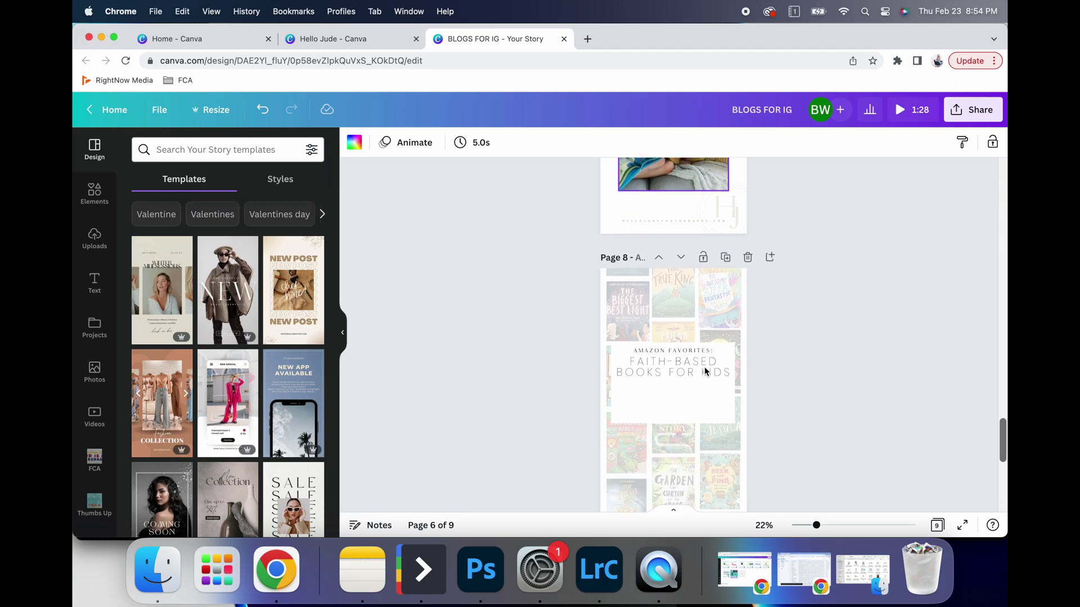
{"action": "scroll", "coordinate": [704, 367], "scroll_direction": "up", "scroll_amount": 10}
{"action": "scroll", "coordinate": [704, 366], "scroll_direction": "up", "scroll_amount": 6}
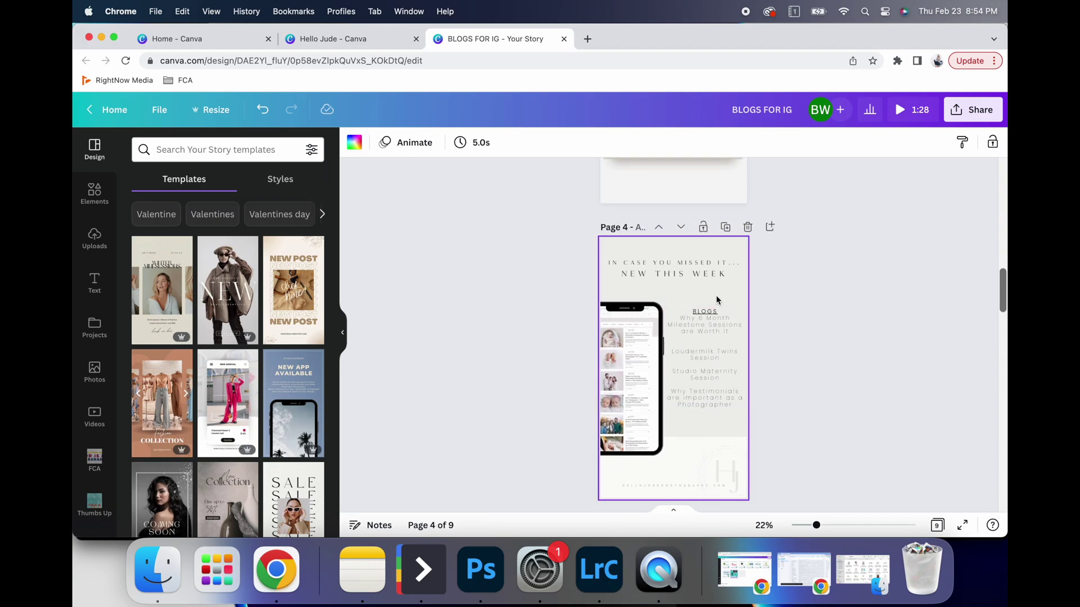
{"action": "scroll", "coordinate": [715, 302], "scroll_direction": "down", "scroll_amount": 6}
{"action": "left_click", "coordinate": [721, 248]}
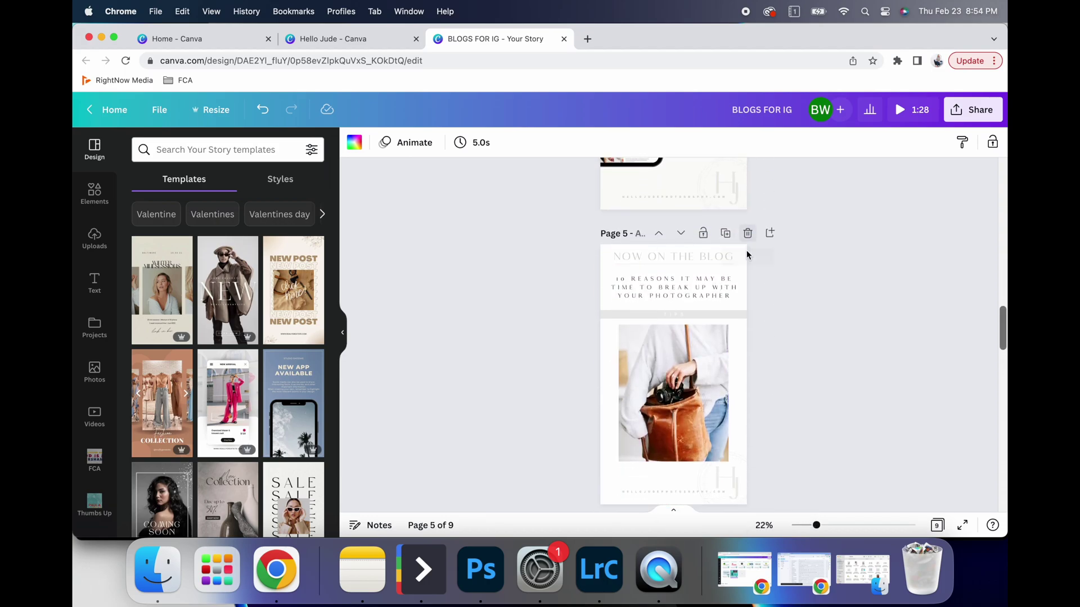
{"action": "left_click", "coordinate": [691, 426]}
{"action": "scroll", "coordinate": [690, 421], "scroll_direction": "up", "scroll_amount": 1}
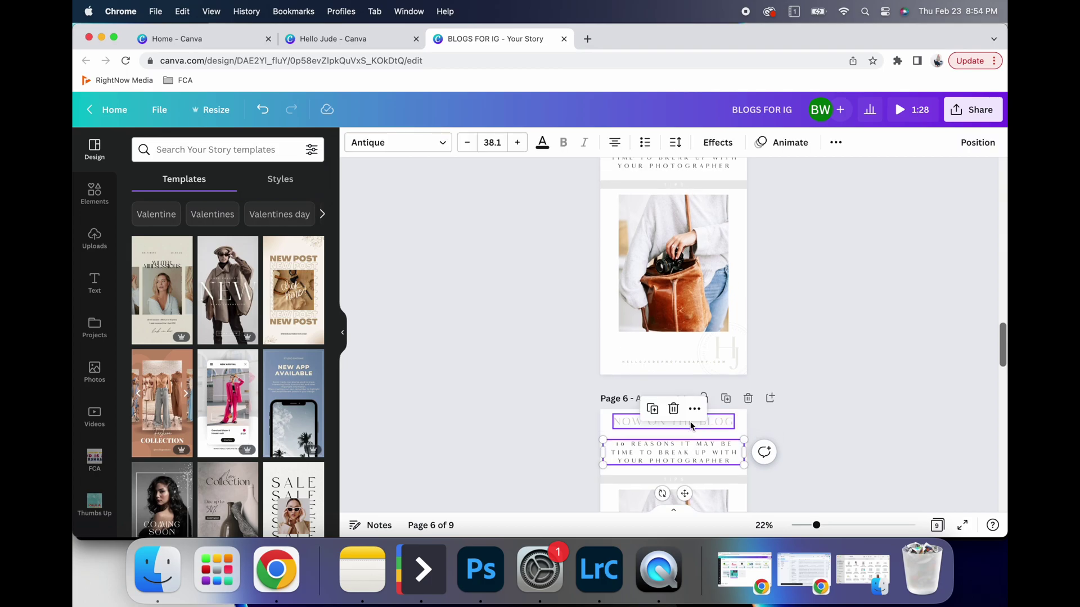
{"action": "scroll", "coordinate": [711, 235], "scroll_direction": "down", "scroll_amount": 3}
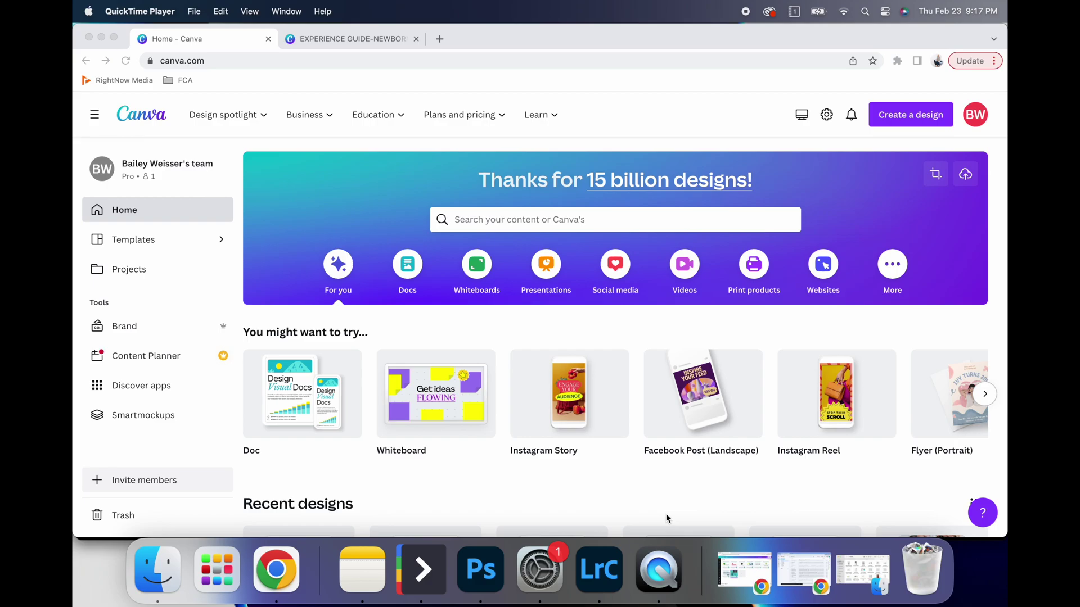
Switch to the EXPERIENCE GUIDE-NEWBORN design and open page 2 from its 11-page Grid view.
{"action": "scroll", "coordinate": [666, 518], "scroll_direction": "down", "scroll_amount": 5}
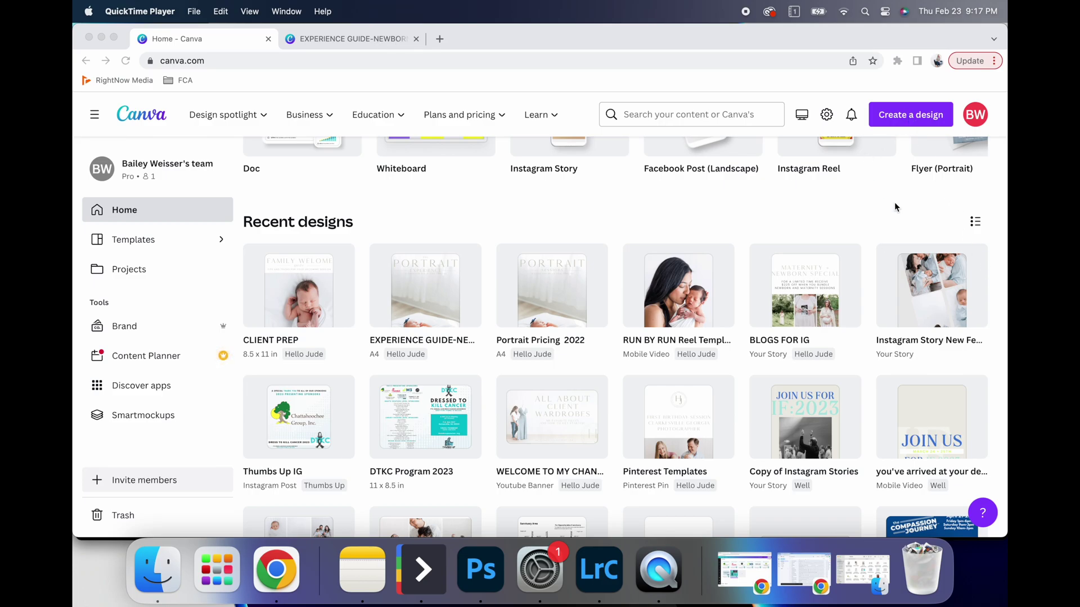
{"action": "left_click", "coordinate": [385, 46]}
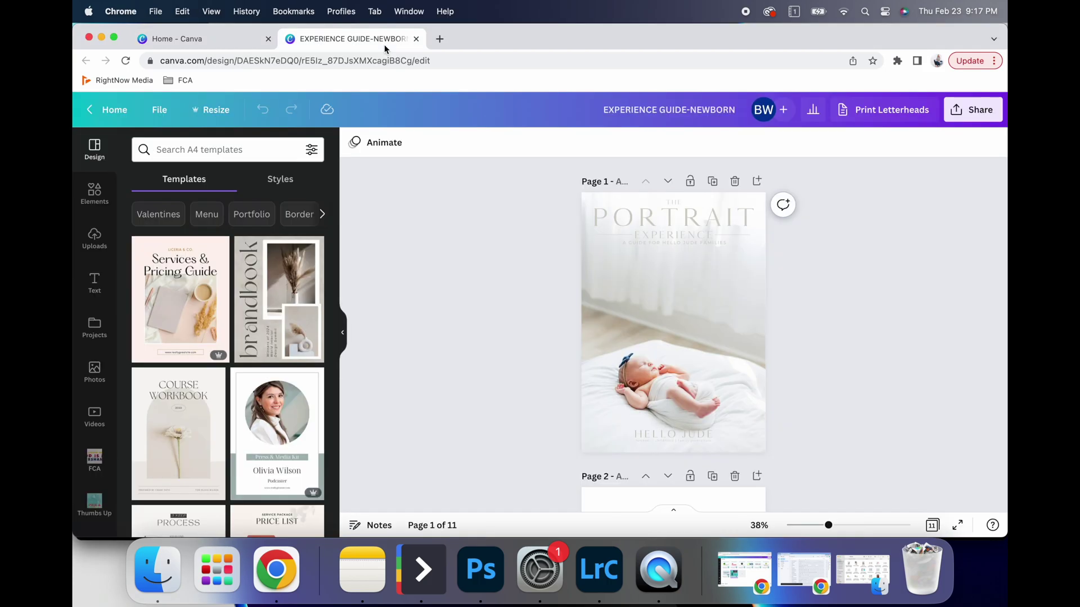
{"action": "scroll", "coordinate": [616, 360], "scroll_direction": "down", "scroll_amount": 8}
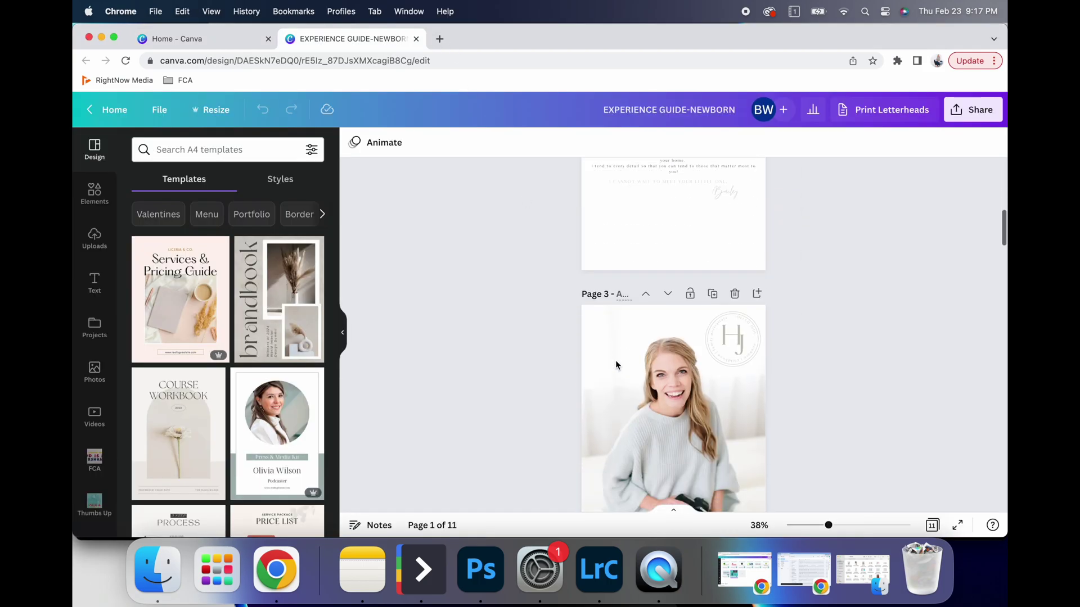
{"action": "left_click", "coordinate": [932, 526]}
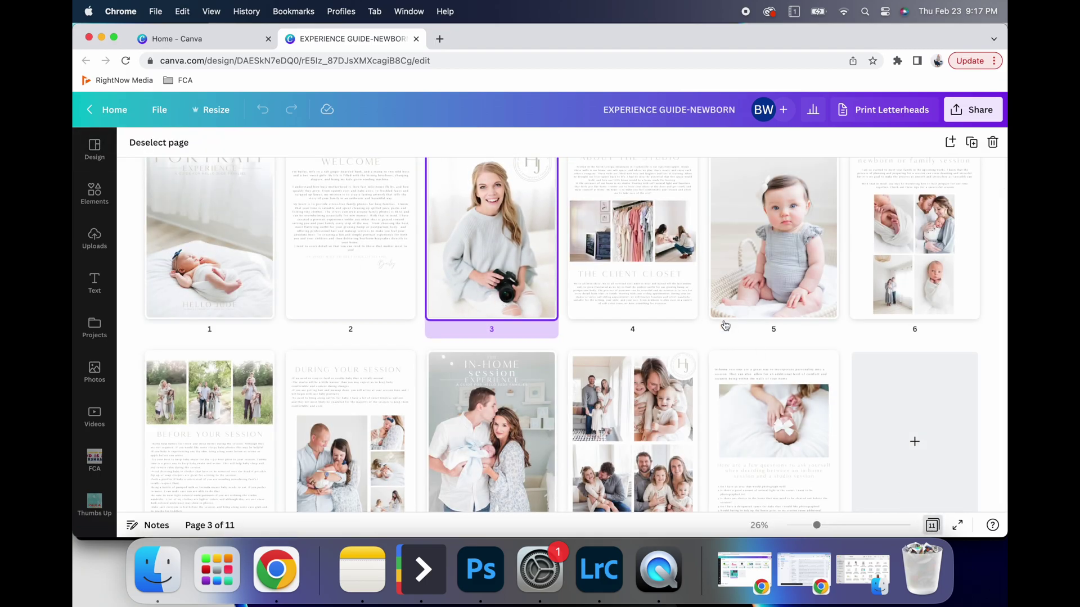
{"action": "scroll", "coordinate": [726, 325], "scroll_direction": "up", "scroll_amount": 1}
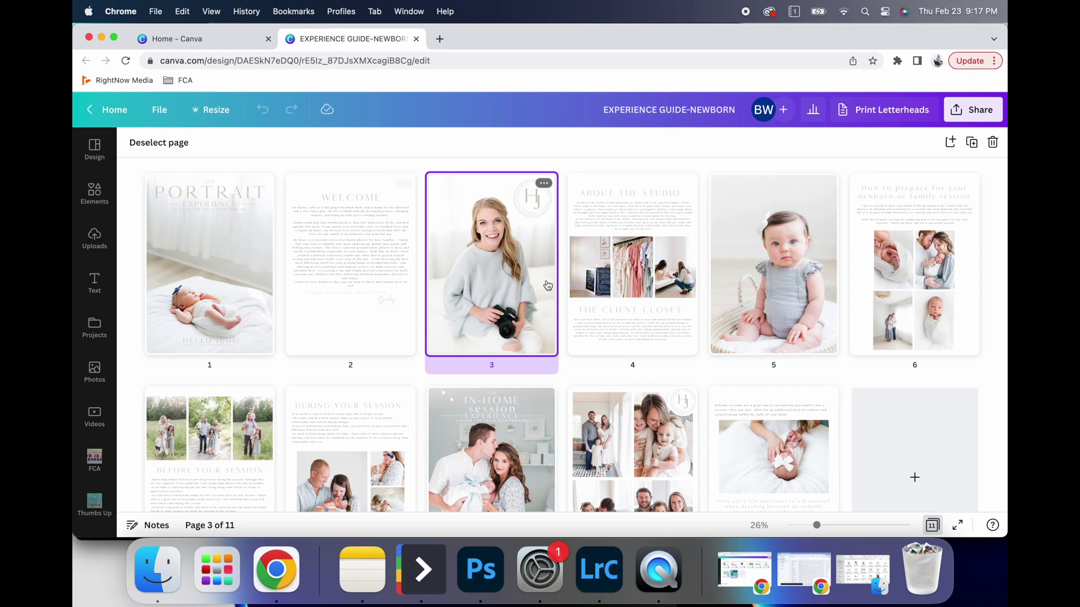
{"action": "double_click", "coordinate": [357, 275]}
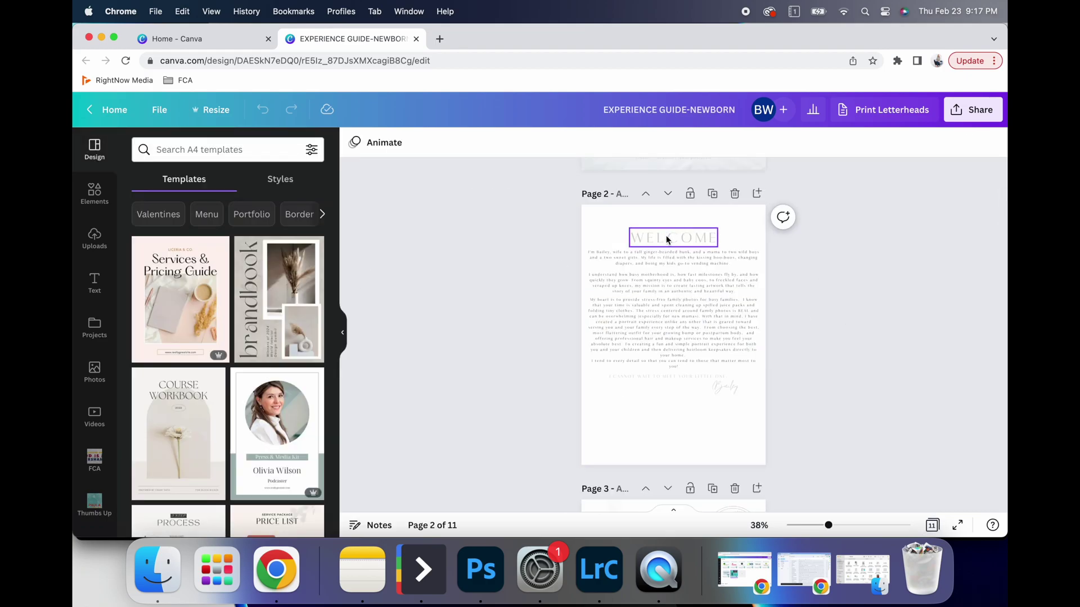
Scroll to page 4 and select the ABOUT THE STUDIO heading, zooming in on it.
{"action": "scroll", "coordinate": [666, 240], "scroll_direction": "up", "scroll_amount": 5}
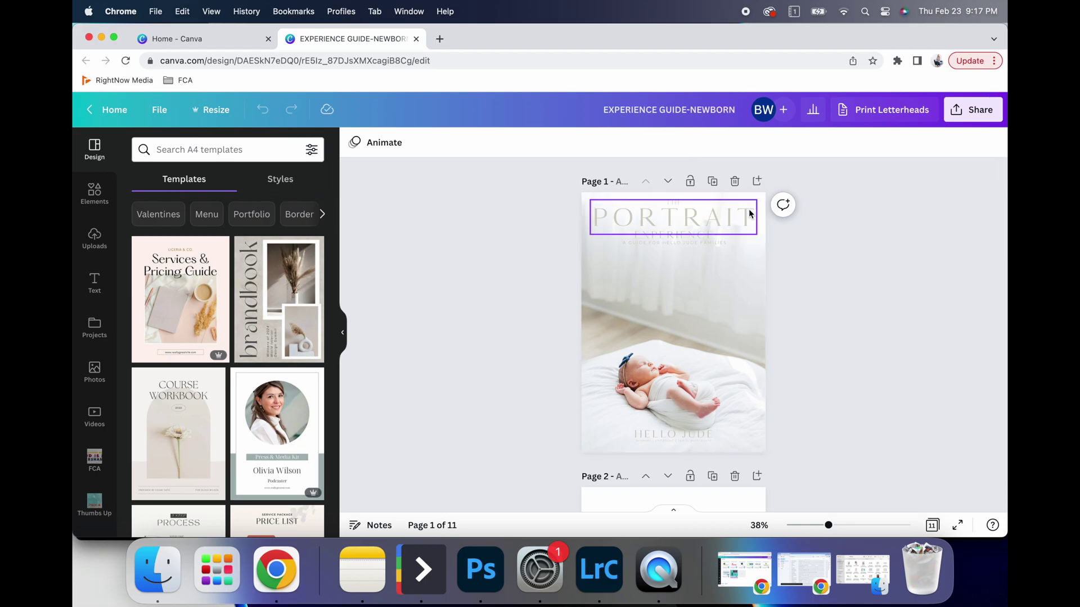
{"action": "scroll", "coordinate": [734, 354], "scroll_direction": "down", "scroll_amount": 8}
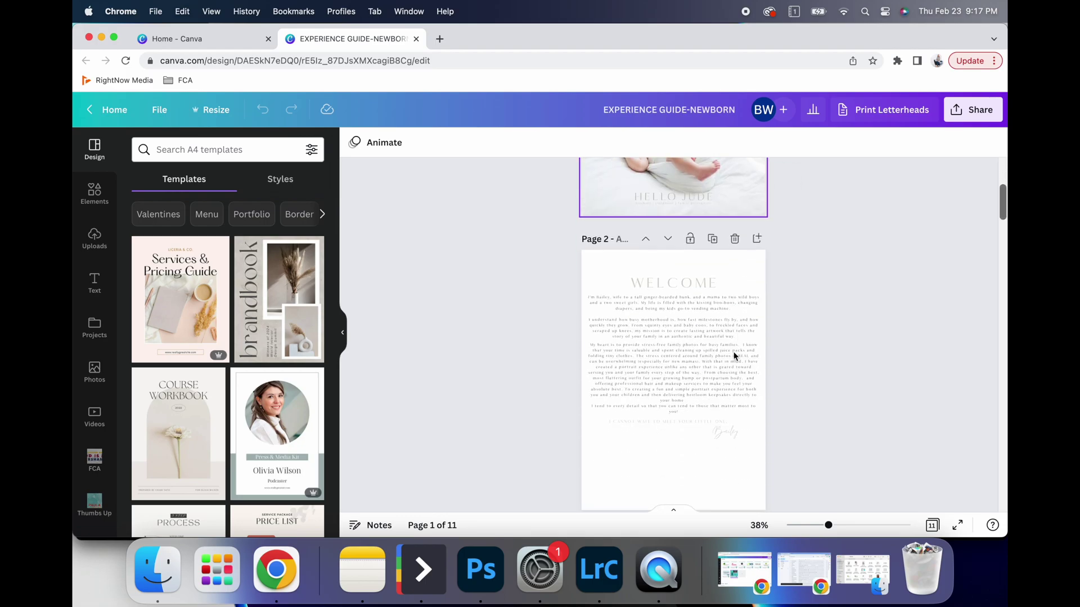
{"action": "scroll", "coordinate": [734, 352], "scroll_direction": "down", "scroll_amount": 6}
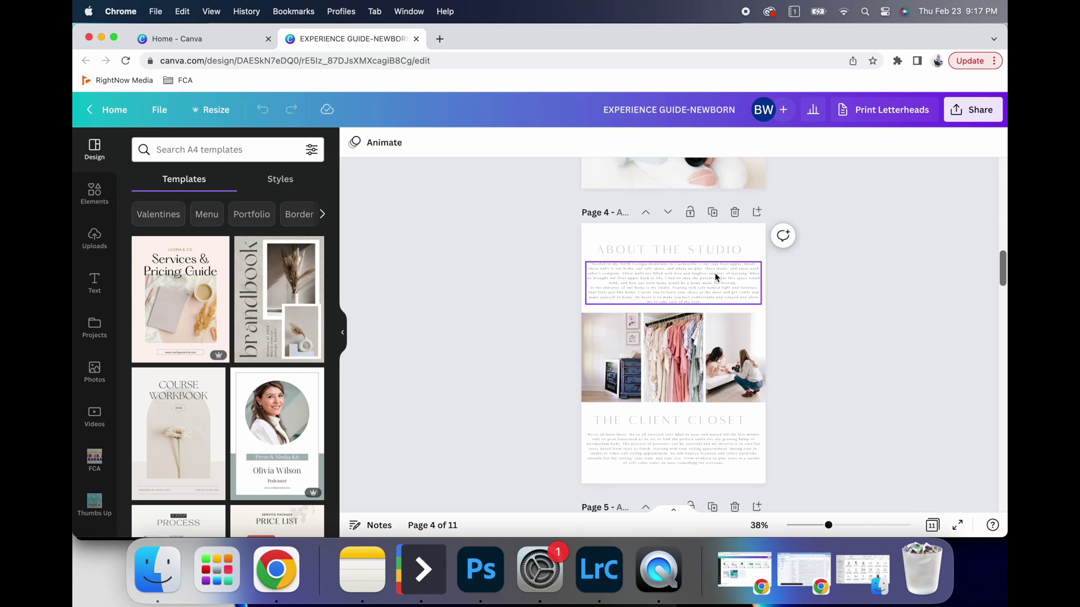
{"action": "left_click", "coordinate": [709, 250]}
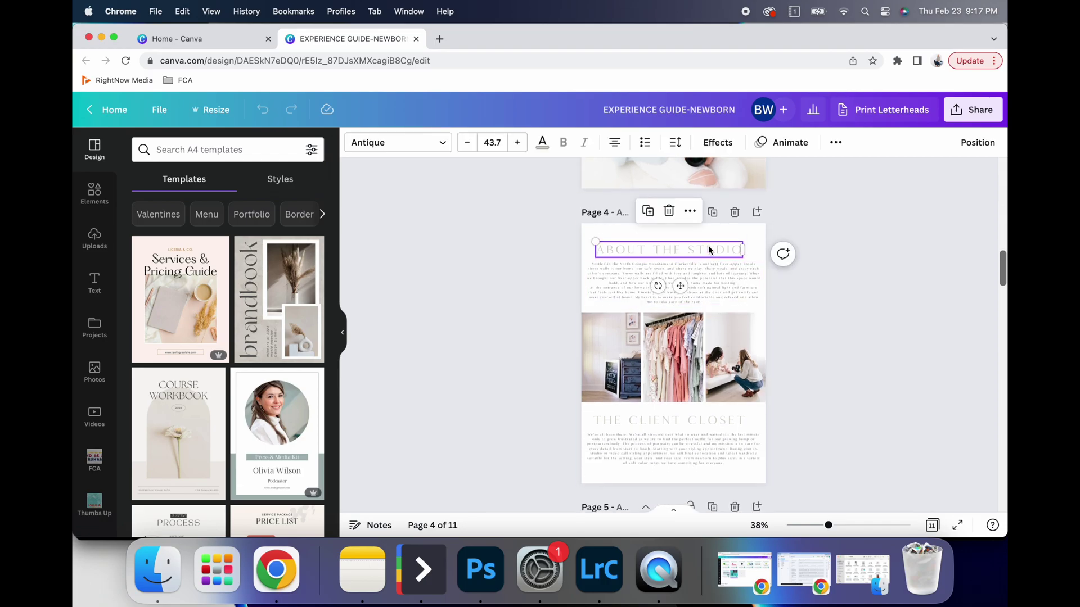
{"action": "scroll", "coordinate": [672, 196], "scroll_direction": "up", "scroll_amount": 5}
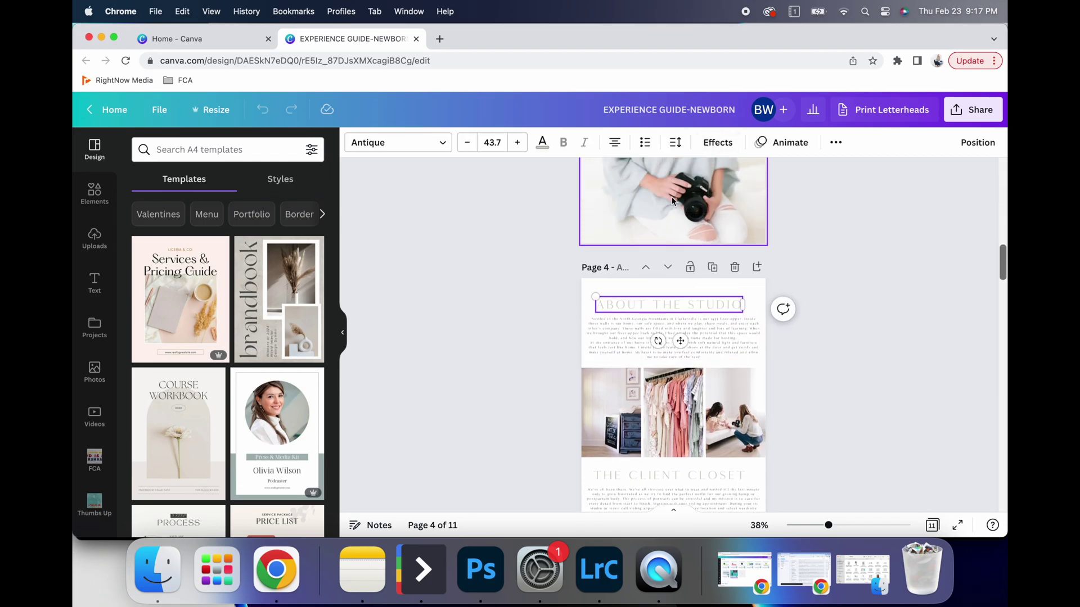
{"action": "scroll", "coordinate": [672, 202], "scroll_direction": "down", "scroll_amount": 5}
{"action": "scroll", "coordinate": [669, 191], "scroll_direction": "up", "scroll_amount": 5}
{"action": "scroll", "coordinate": [667, 181], "scroll_direction": "up", "scroll_amount": 5}
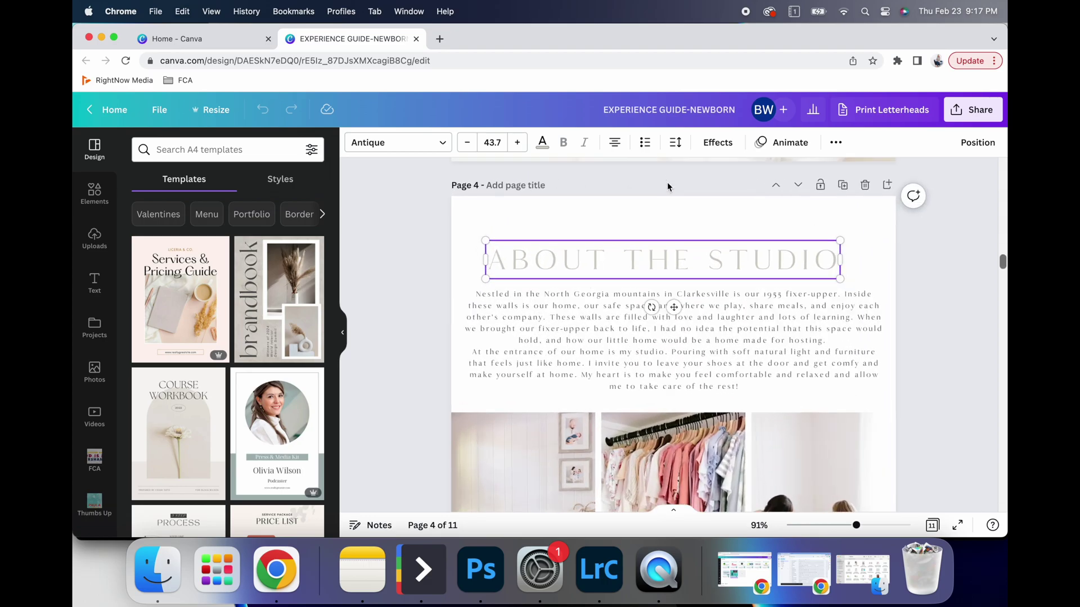
Reset the heading's letter spacing from 170 to 0 and recentre it on the page.
{"action": "left_click", "coordinate": [342, 335]}
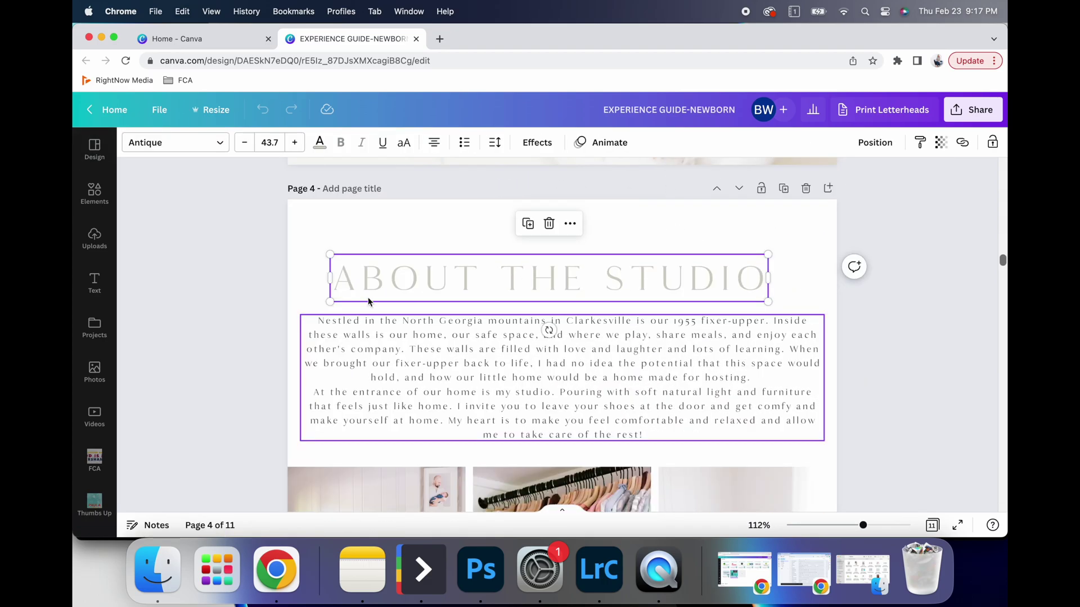
{"action": "left_click", "coordinate": [495, 145]}
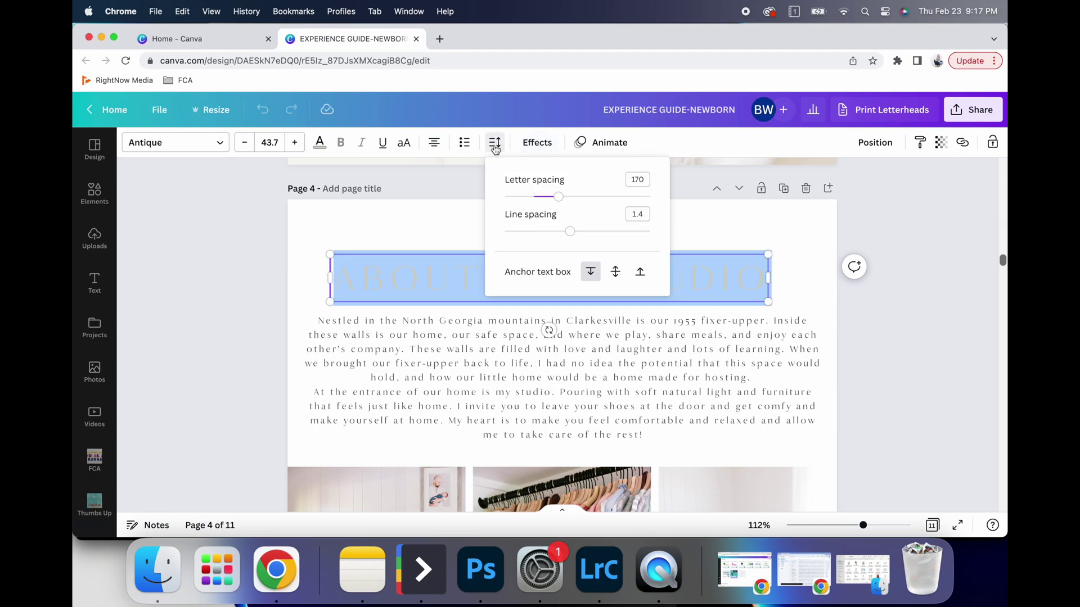
{"action": "left_click", "coordinate": [641, 182]}
{"action": "type", "text": "0"}
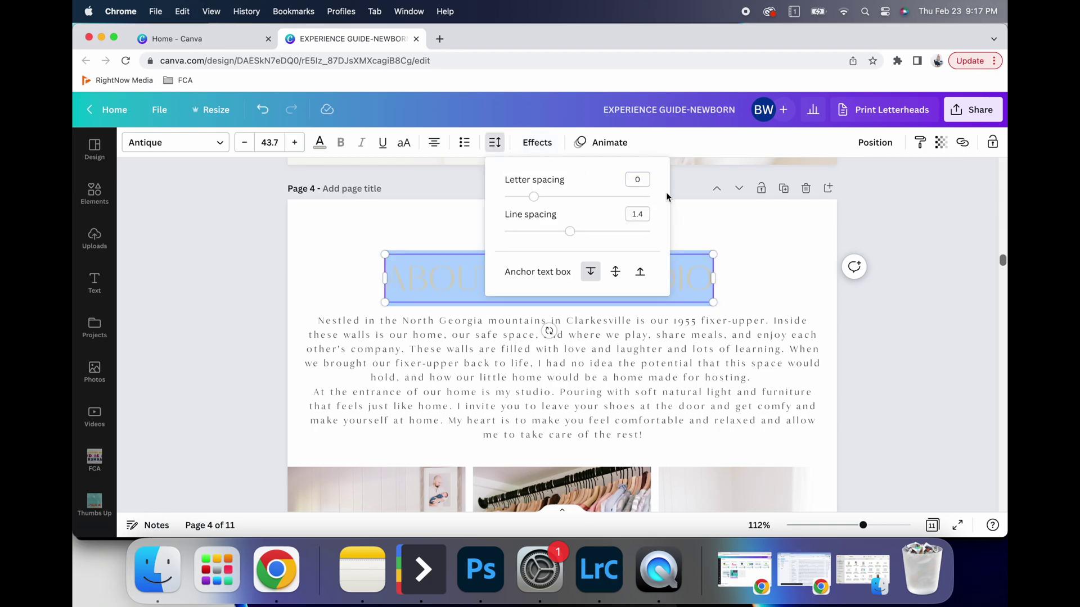
{"action": "key", "text": "Return"}
{"action": "left_click", "coordinate": [818, 290]}
{"action": "left_click_drag", "start_coordinate": [678, 279], "coordinate": [692, 280]}
Widen the ABOUT THE STUDIO heading's letter spacing to 126.
{"action": "left_click", "coordinate": [495, 142]}
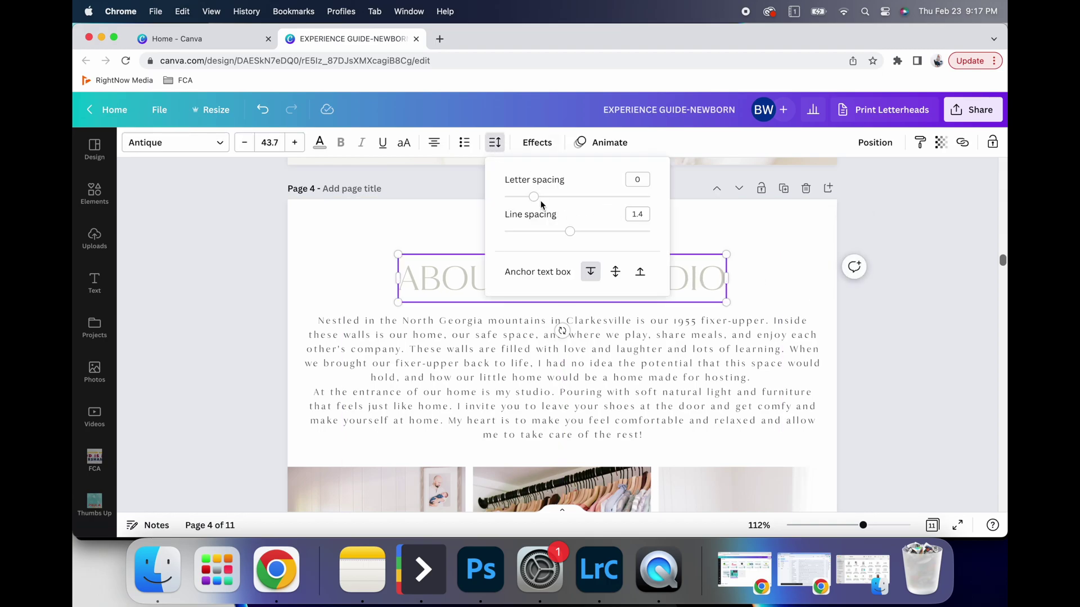
{"action": "left_click_drag", "start_coordinate": [534, 198], "coordinate": [560, 195]}
{"action": "left_click", "coordinate": [784, 301]}
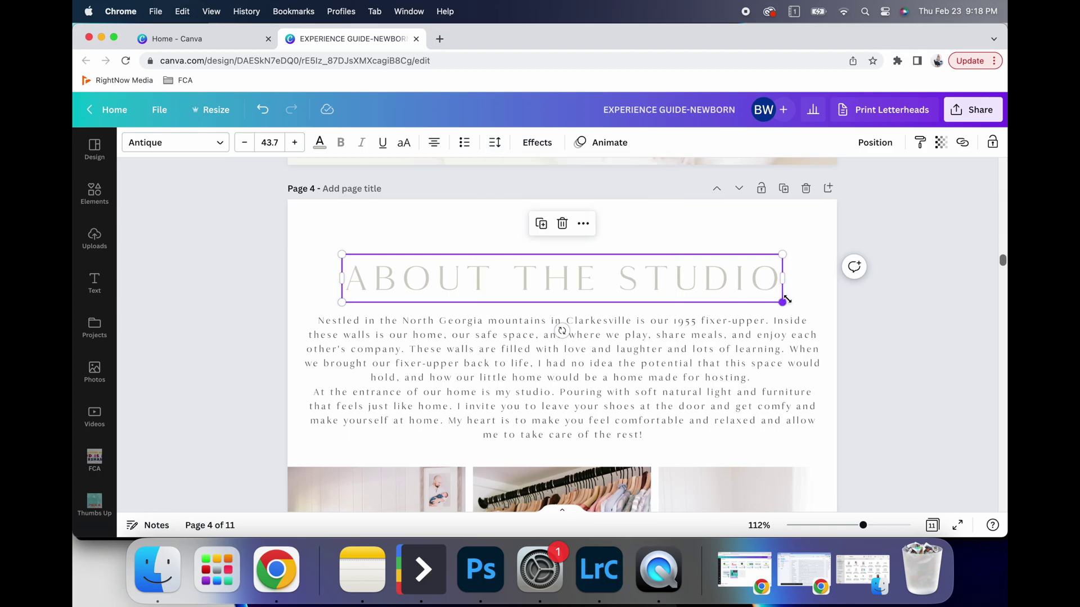
Loosen the body paragraph's line spacing to about 1.4.
{"action": "left_click", "coordinate": [785, 336]}
{"action": "left_click", "coordinate": [494, 143]}
{"action": "mouse_move", "coordinate": [576, 227]}
{"action": "left_mouse_down"}
{"action": "mouse_move", "coordinate": [533, 232]}
{"action": "mouse_move", "coordinate": [580, 223]}
{"action": "left_mouse_up"}
{"action": "left_click", "coordinate": [760, 242]}
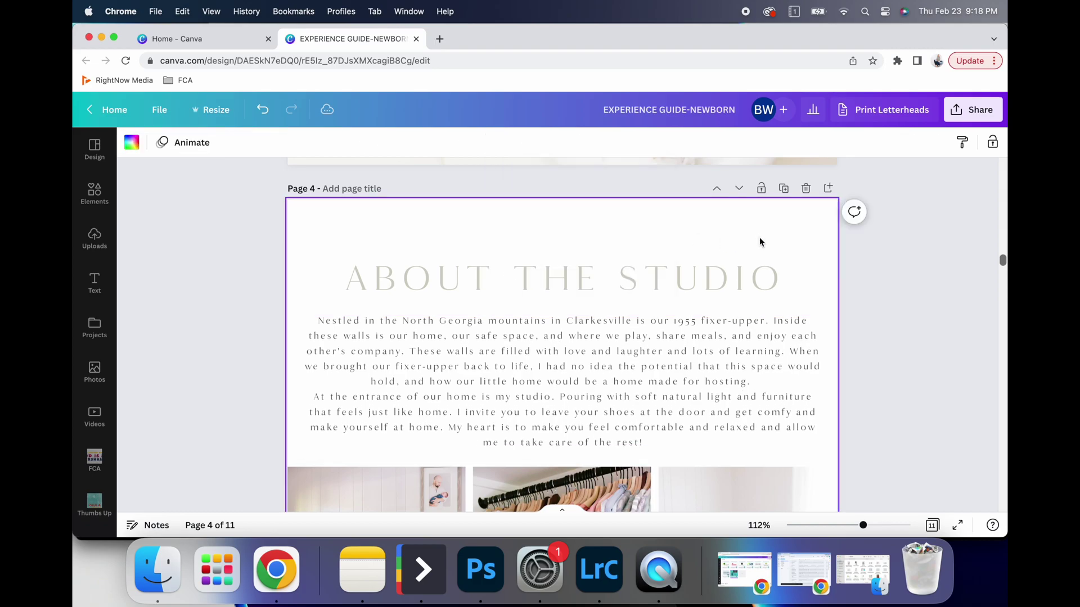
Nudge THE CLIENT CLOSET heading right and into line with the alignment guides.
{"action": "scroll", "coordinate": [760, 241], "scroll_direction": "down", "scroll_amount": 10}
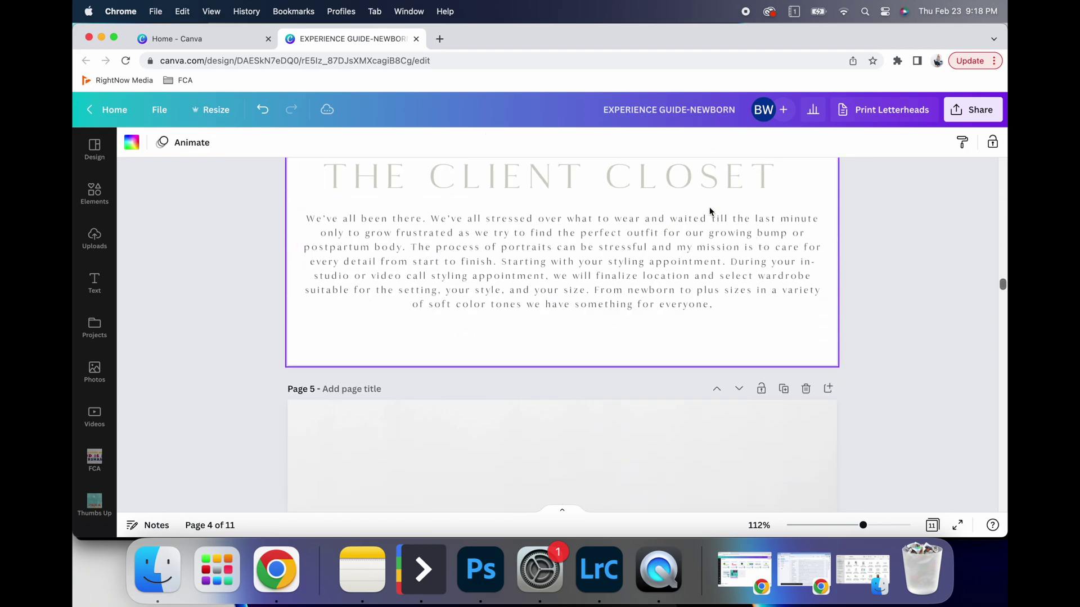
{"action": "left_click", "coordinate": [703, 193]}
{"action": "left_click_drag", "start_coordinate": [703, 193], "coordinate": [716, 193]}
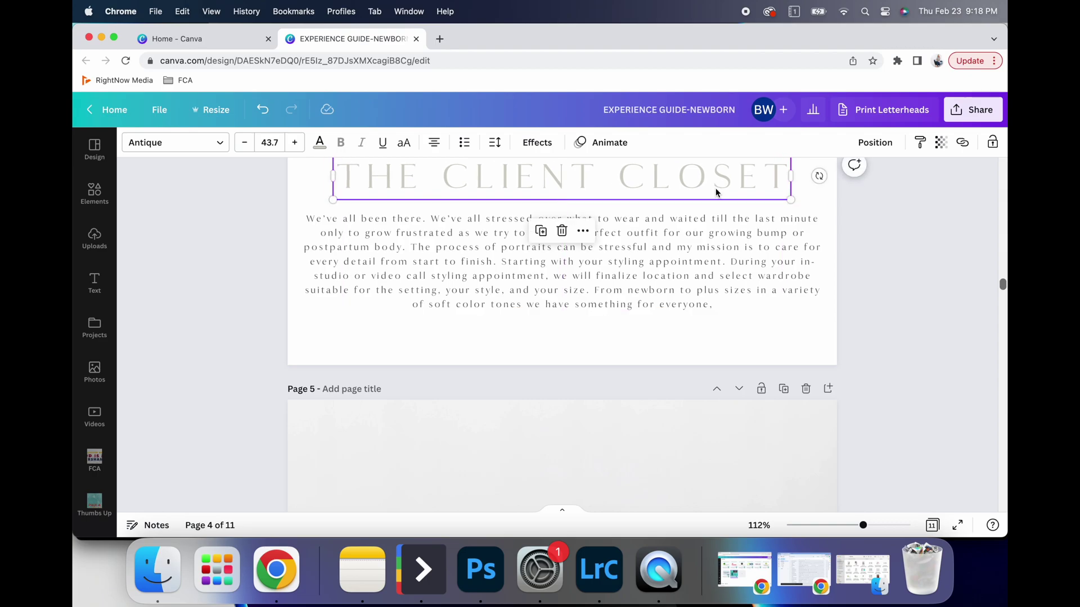
{"action": "scroll", "coordinate": [716, 192], "scroll_direction": "up", "scroll_amount": 3}
{"action": "scroll", "coordinate": [716, 192], "scroll_direction": "down", "scroll_amount": 3}
{"action": "scroll", "coordinate": [716, 193], "scroll_direction": "up", "scroll_amount": 5}
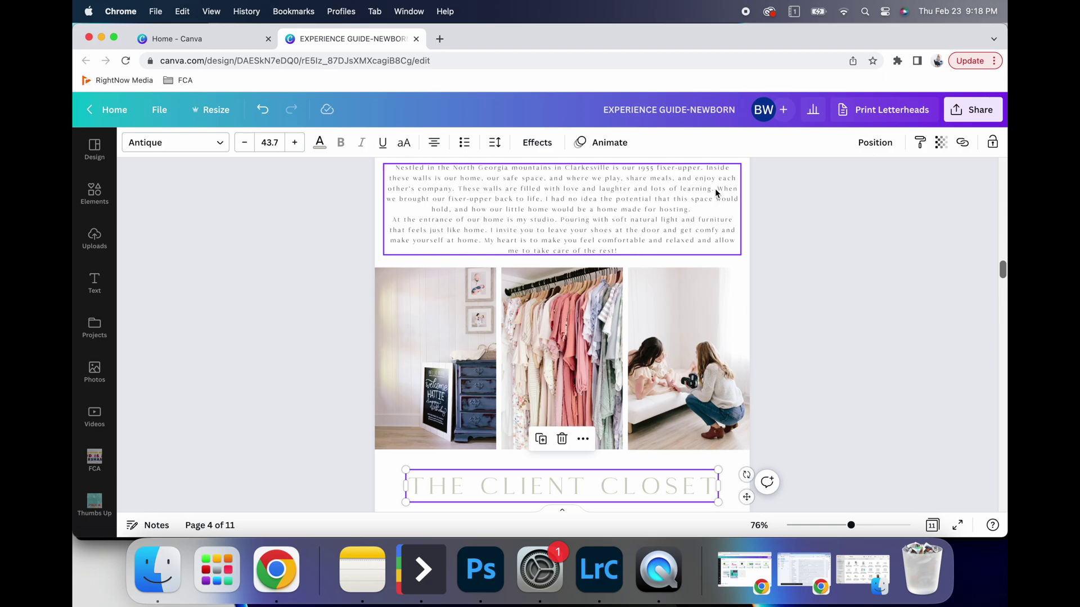
{"action": "scroll", "coordinate": [716, 193], "scroll_direction": "down", "scroll_amount": 5}
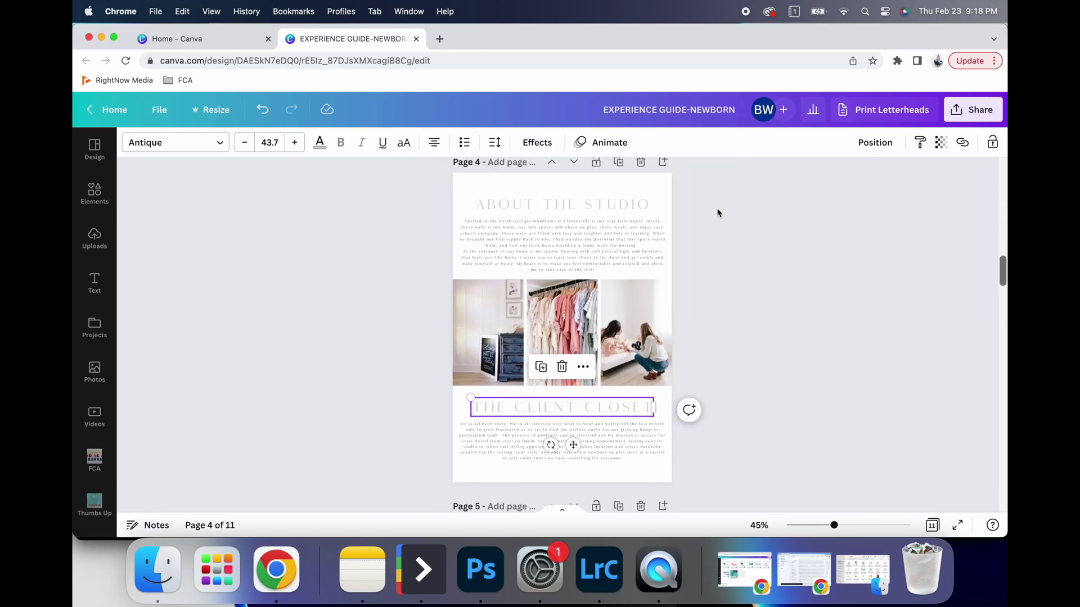
{"action": "left_click", "coordinate": [717, 213]}
{"action": "scroll", "coordinate": [717, 213], "scroll_direction": "down", "scroll_amount": 1}
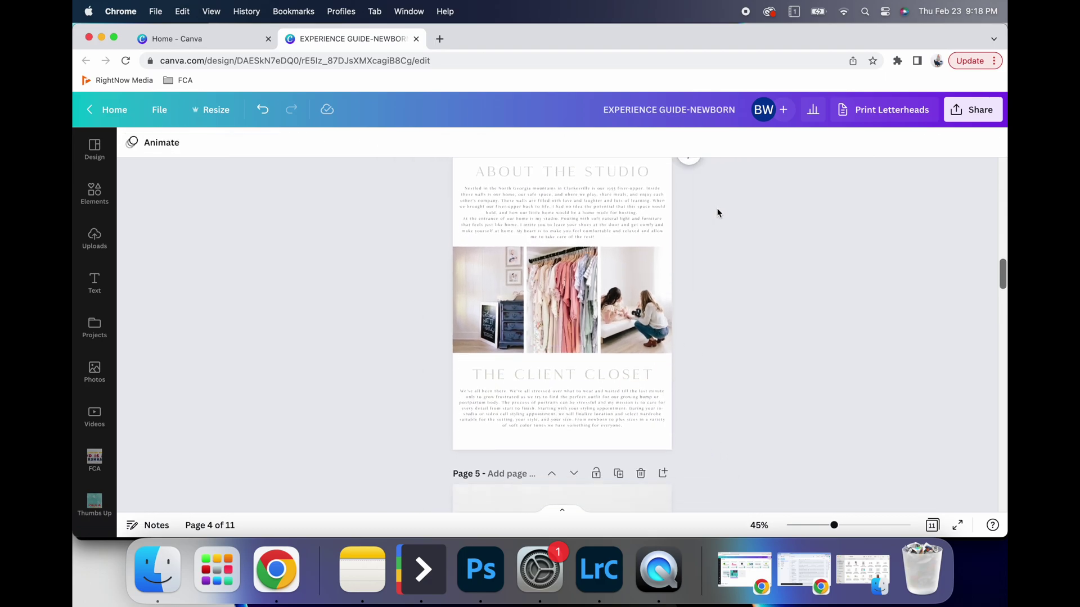
{"action": "left_click", "coordinate": [597, 378]}
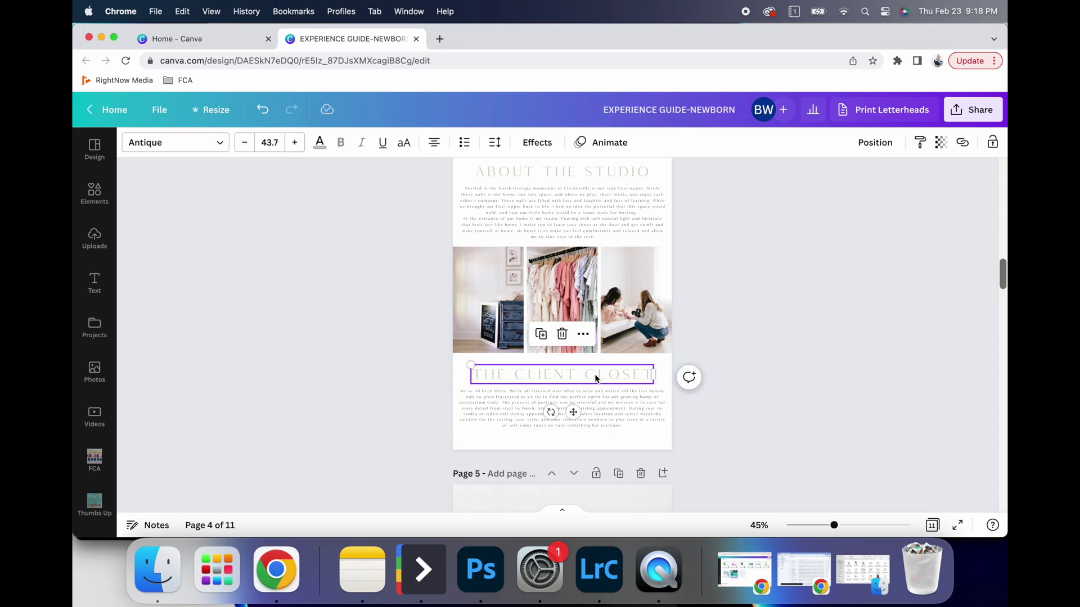
{"action": "mouse_move", "coordinate": [598, 378]}
{"action": "left_mouse_down"}
{"action": "mouse_move", "coordinate": [586, 374]}
{"action": "mouse_move", "coordinate": [598, 375]}
{"action": "left_mouse_up"}
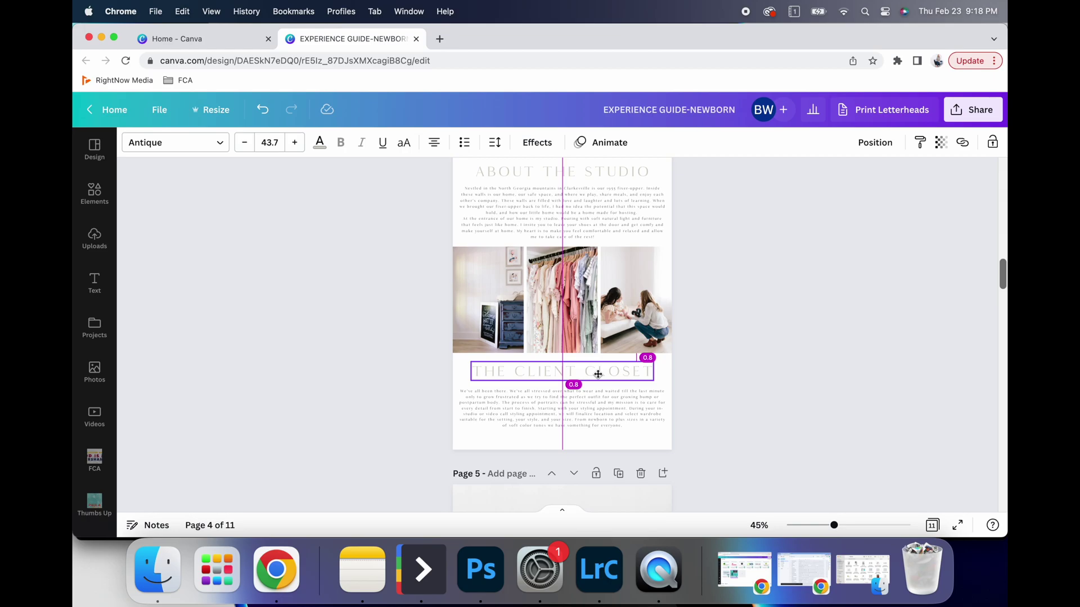
{"action": "left_click_drag", "start_coordinate": [598, 375], "coordinate": [597, 374]}
{"action": "left_click_drag", "start_coordinate": [597, 373], "coordinate": [598, 373]}
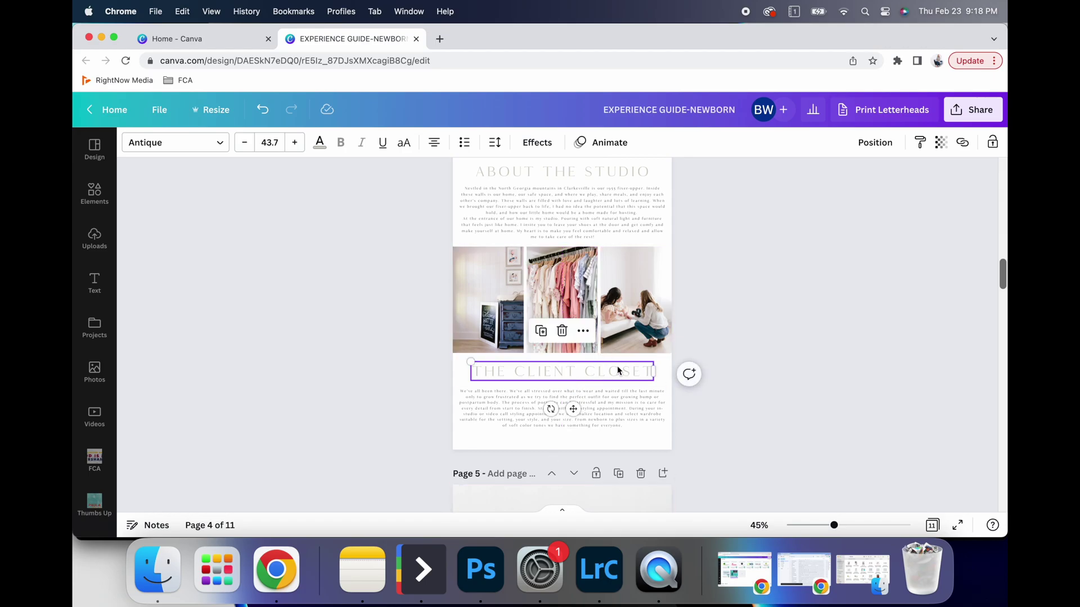
Shift the top-left newborn photo on page 6 slightly and drop it back in the grid.
{"action": "scroll", "coordinate": [487, 381], "scroll_direction": "down", "scroll_amount": 10}
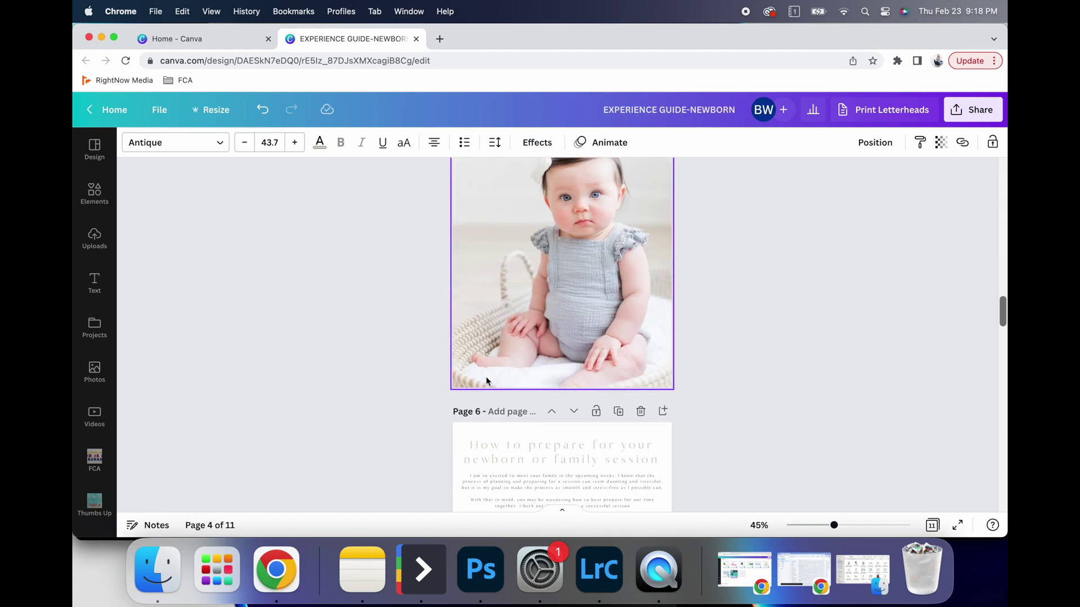
{"action": "scroll", "coordinate": [487, 381], "scroll_direction": "up", "scroll_amount": 2}
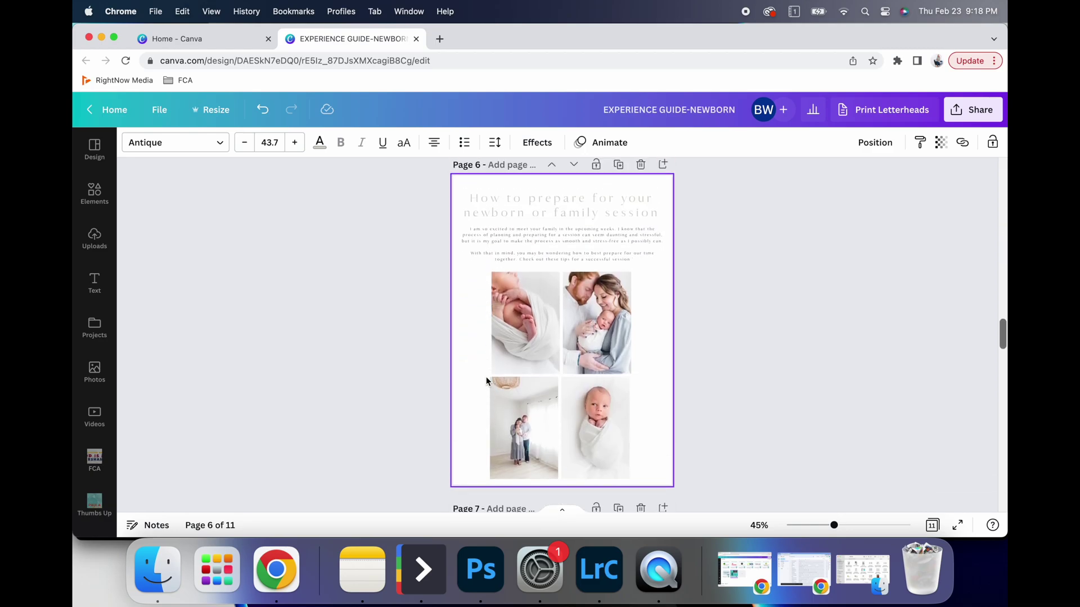
{"action": "left_click", "coordinate": [525, 351]}
{"action": "left_click_drag", "start_coordinate": [532, 344], "coordinate": [531, 340]}
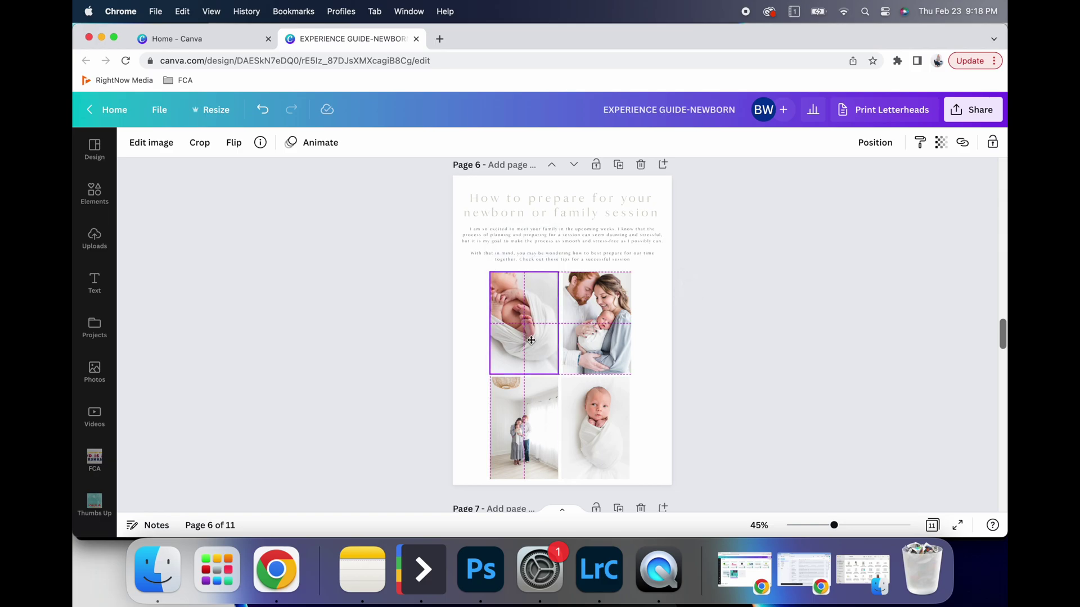
{"action": "left_click_drag", "start_coordinate": [531, 340], "coordinate": [529, 338]}
{"action": "left_click", "coordinate": [644, 379]}
{"action": "scroll", "coordinate": [643, 376], "scroll_direction": "down", "scroll_amount": 5}
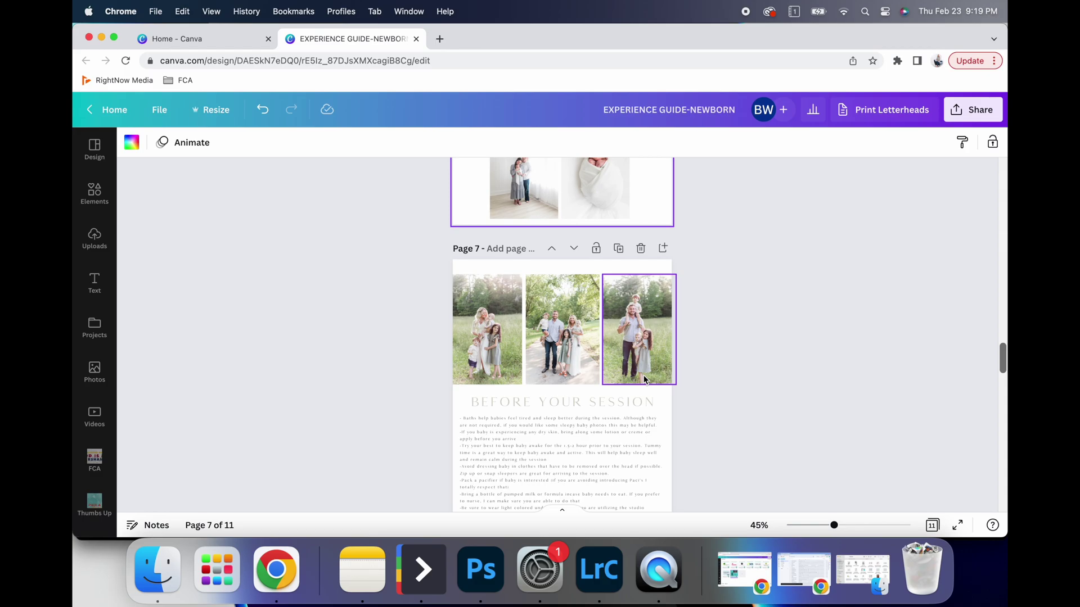
Close the newborn guide and open Portrait Pricing 2022 in Grid view.
{"action": "left_click", "coordinate": [416, 39]}
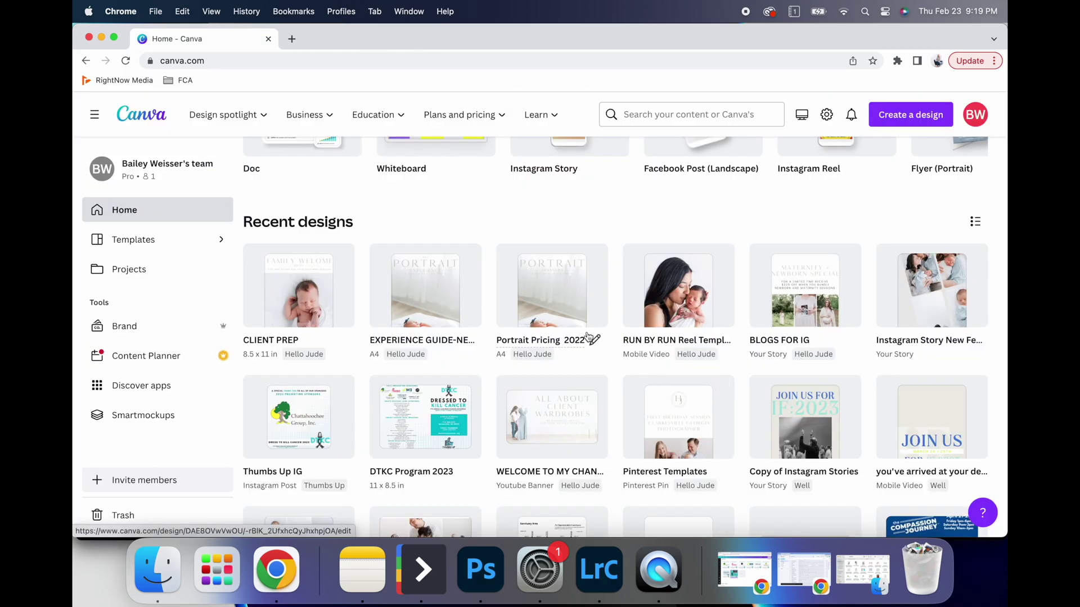
{"action": "left_click", "coordinate": [569, 319]}
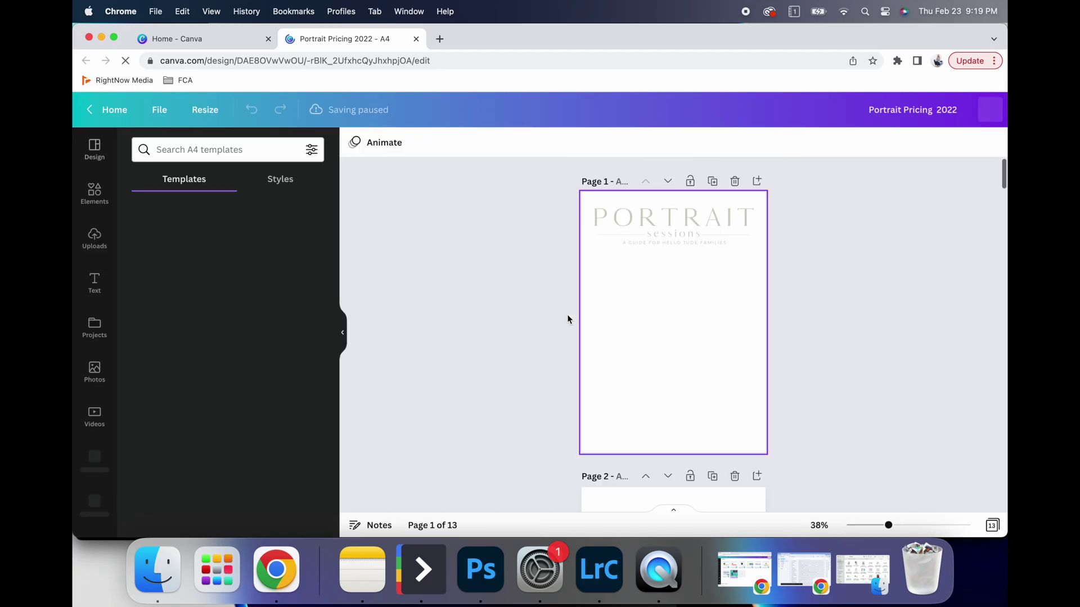
{"action": "left_click", "coordinate": [932, 526]}
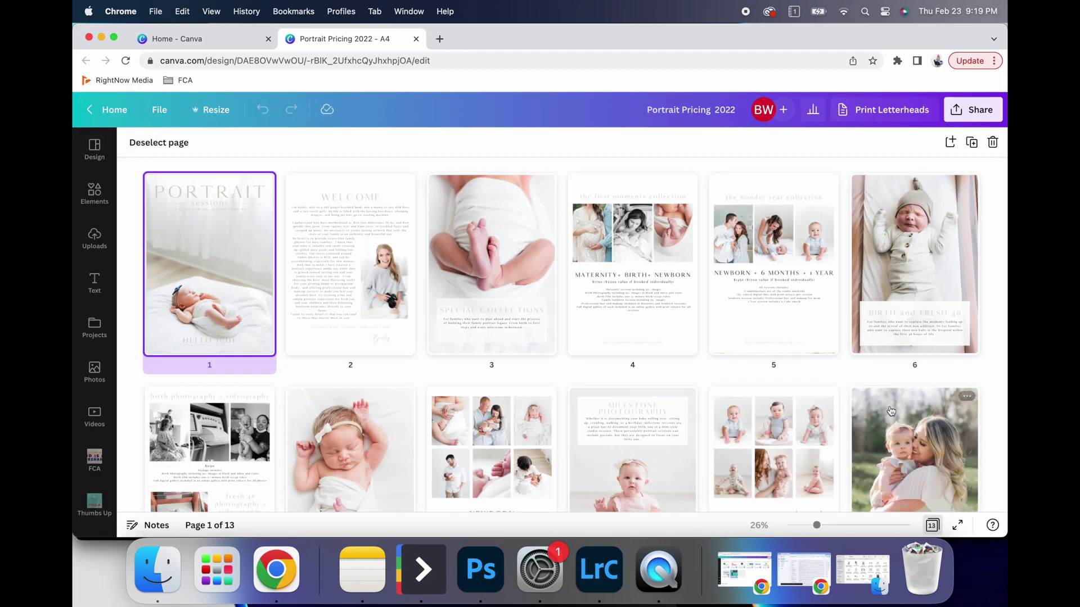
Browse the page 8-11 thumbnails and open page 11, MILESTONE, in the editor.
{"action": "scroll", "coordinate": [884, 499], "scroll_direction": "down", "scroll_amount": 5}
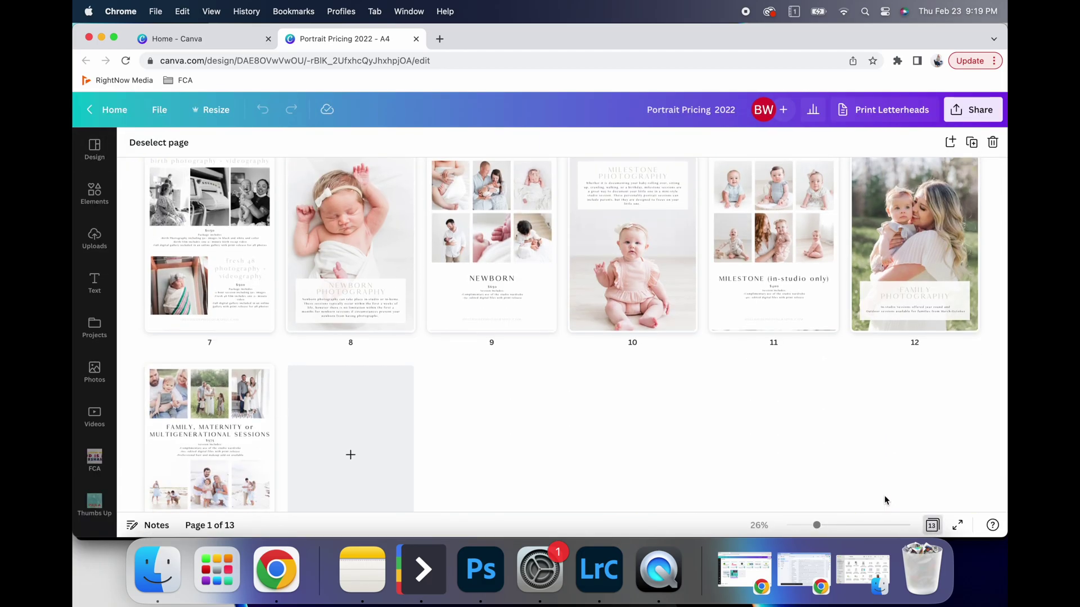
{"action": "scroll", "coordinate": [884, 500], "scroll_direction": "up", "scroll_amount": 5}
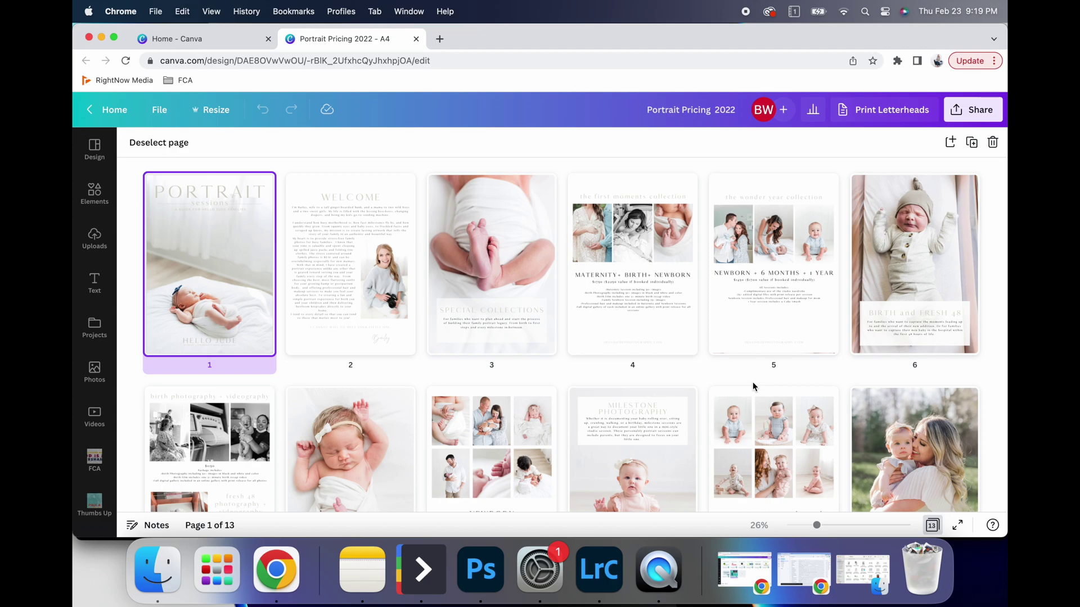
{"action": "scroll", "coordinate": [753, 382], "scroll_direction": "down", "scroll_amount": 1}
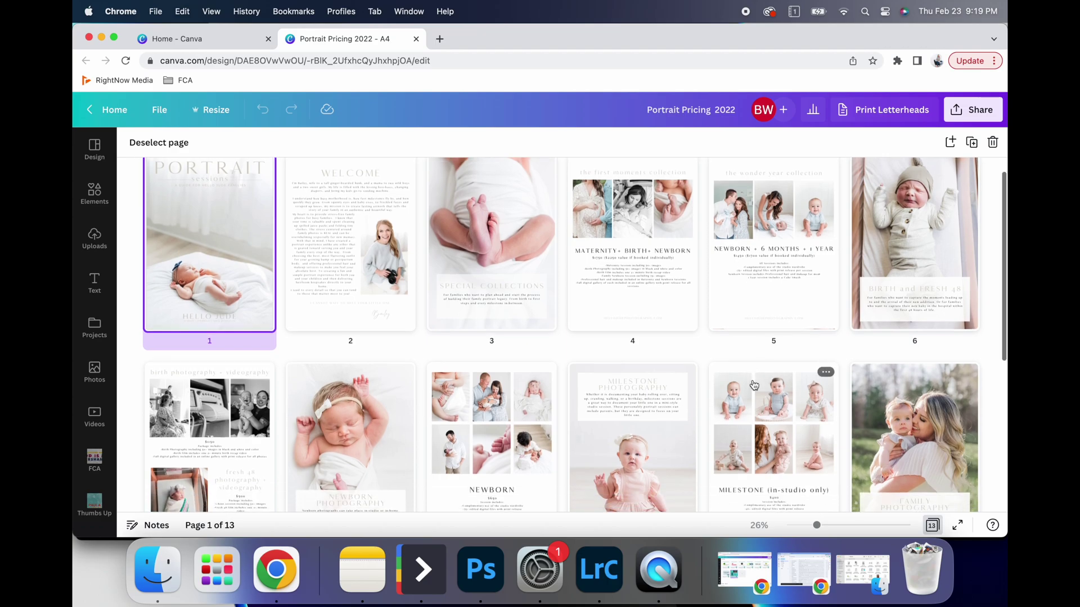
{"action": "scroll", "coordinate": [753, 385], "scroll_direction": "down", "scroll_amount": 1}
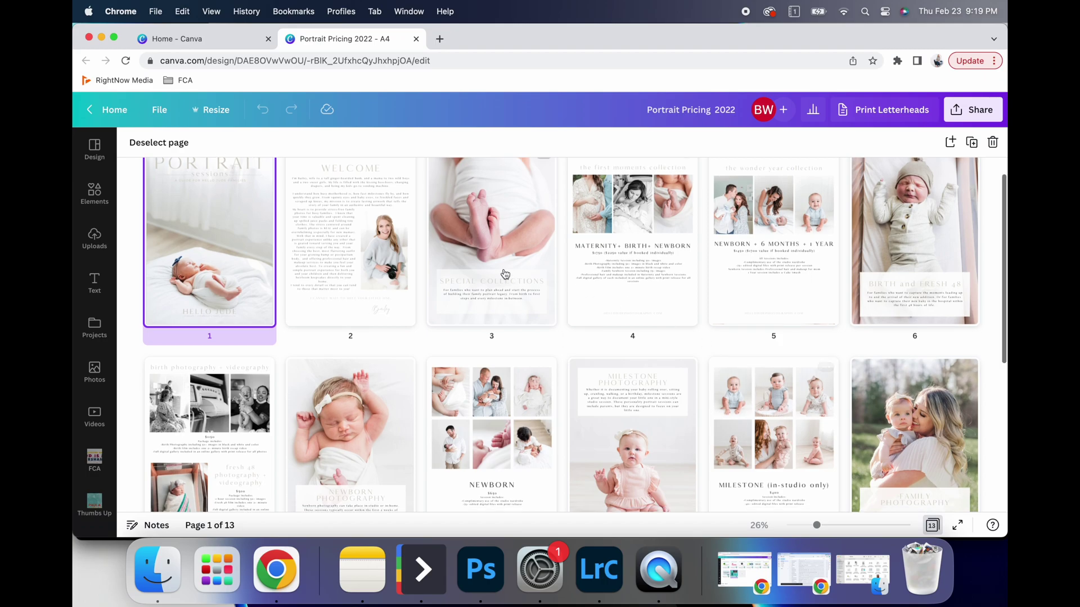
{"action": "scroll", "coordinate": [641, 277], "scroll_direction": "down", "scroll_amount": 4}
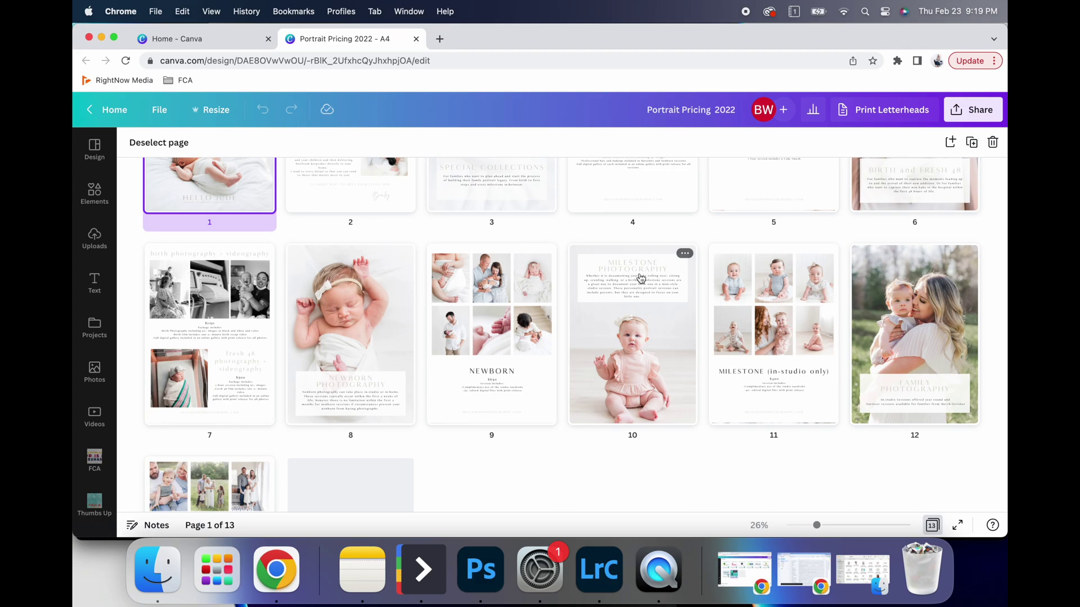
{"action": "left_click", "coordinate": [473, 376]}
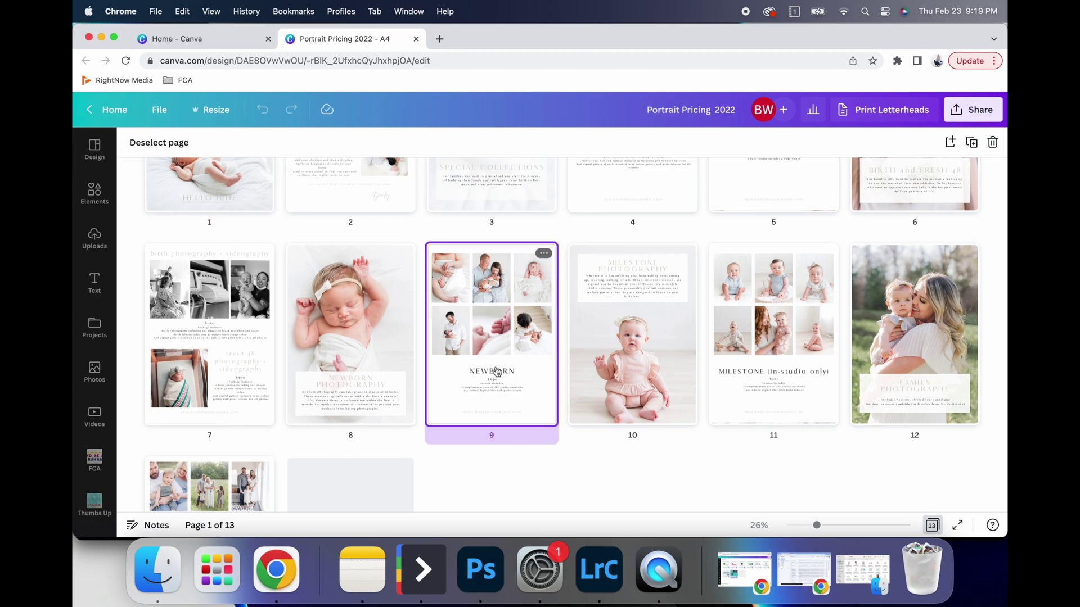
{"action": "left_click", "coordinate": [795, 341]}
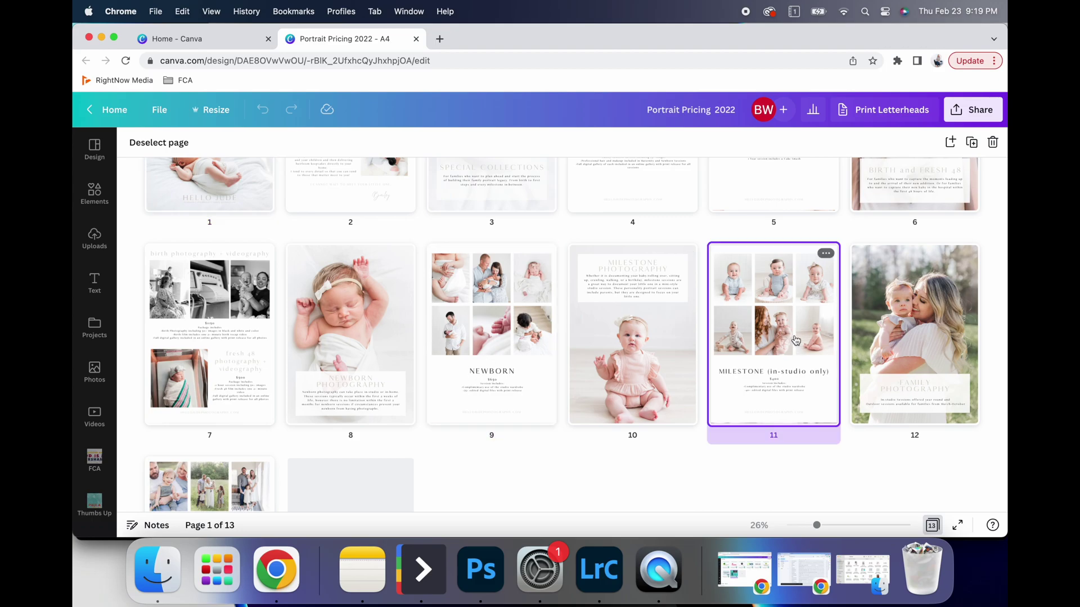
{"action": "left_click", "coordinate": [374, 357]}
{"action": "left_click", "coordinate": [642, 352]}
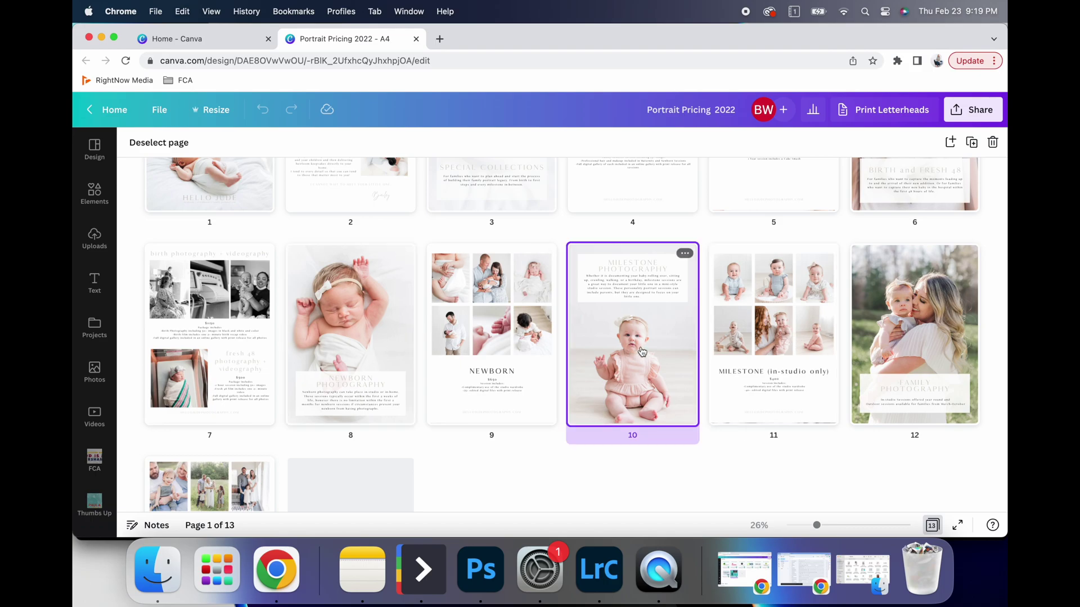
{"action": "double_click", "coordinate": [777, 407]}
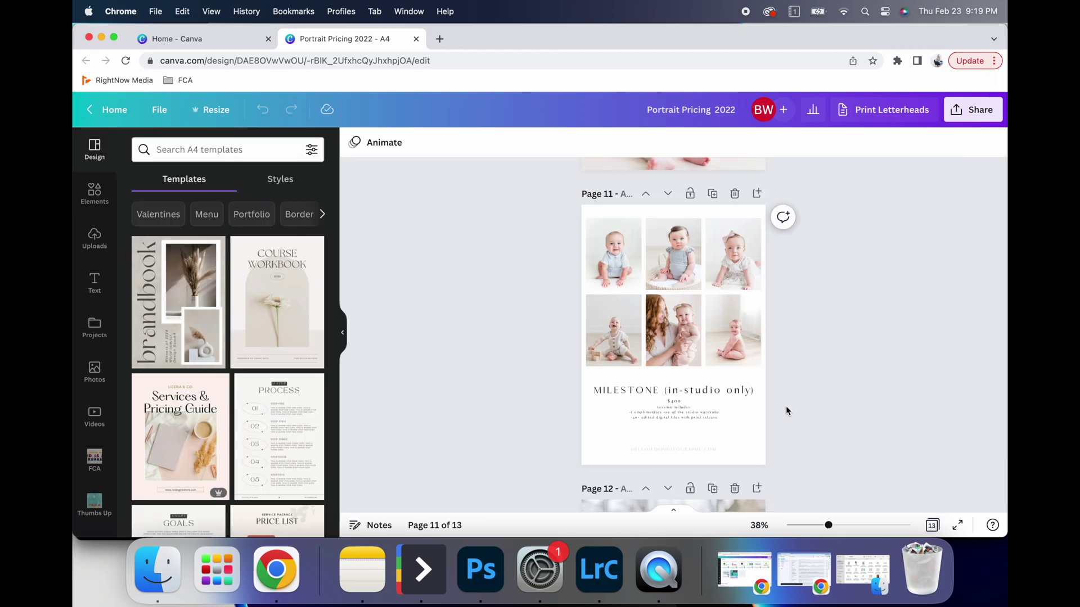
Duplicate page 11, moving the MILESTONE text to the top and the six photos below it.
{"action": "left_click", "coordinate": [712, 194]}
{"action": "left_click_drag", "start_coordinate": [790, 430], "coordinate": [644, 230]}
{"action": "left_click_drag", "start_coordinate": [782, 358], "coordinate": [616, 293]}
{"action": "left_click_drag", "start_coordinate": [677, 329], "coordinate": [677, 384]}
{"action": "left_click", "coordinate": [835, 401]}
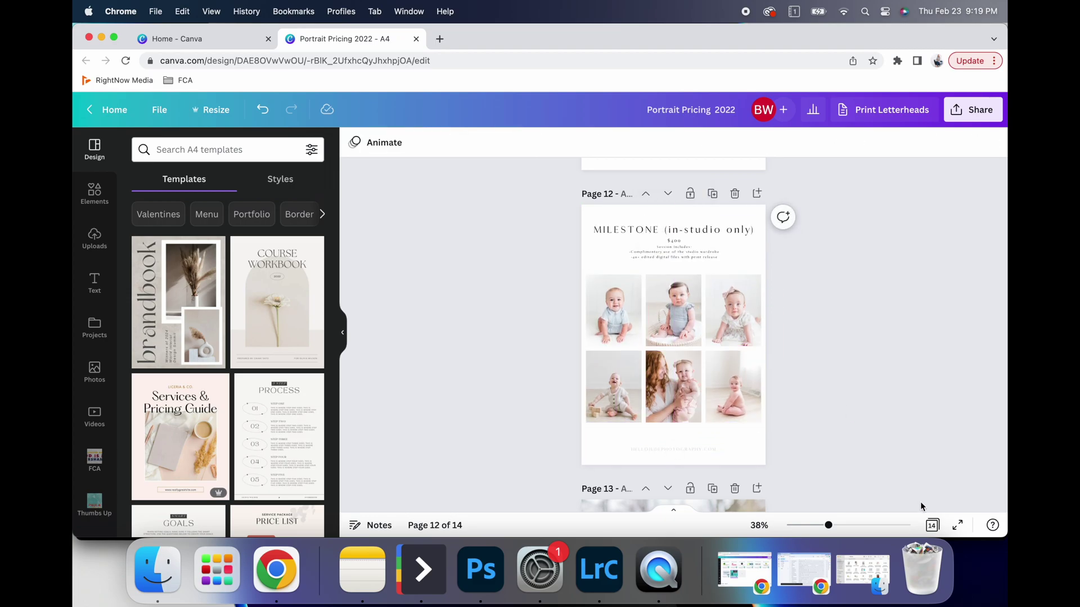
On page 12, delete the two right-column photos and enlarge and centre the remaining four.
{"action": "left_click", "coordinate": [932, 524]}
{"action": "scroll", "coordinate": [800, 316], "scroll_direction": "up", "scroll_amount": 3}
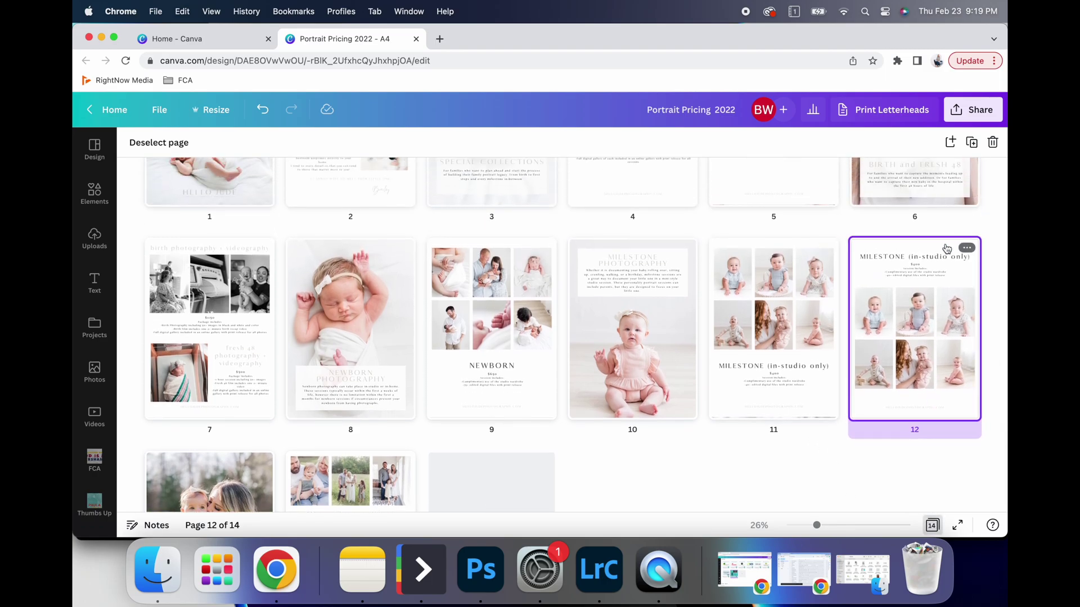
{"action": "double_click", "coordinate": [946, 273]}
{"action": "left_click_drag", "start_coordinate": [822, 389], "coordinate": [729, 310]}
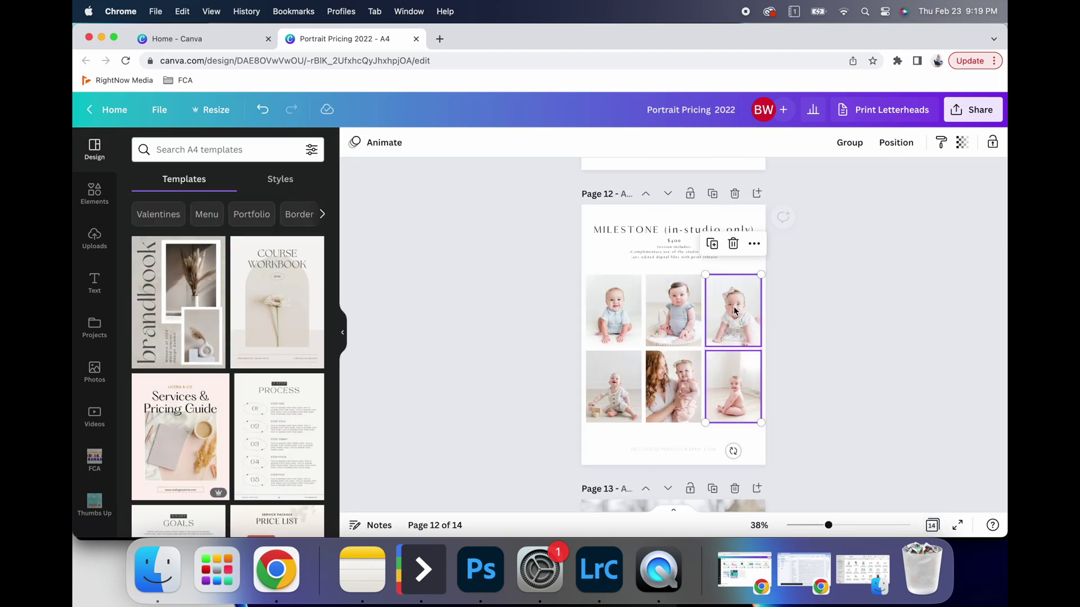
{"action": "key", "text": "Delete"}
{"action": "left_click_drag", "start_coordinate": [728, 376], "coordinate": [635, 323]}
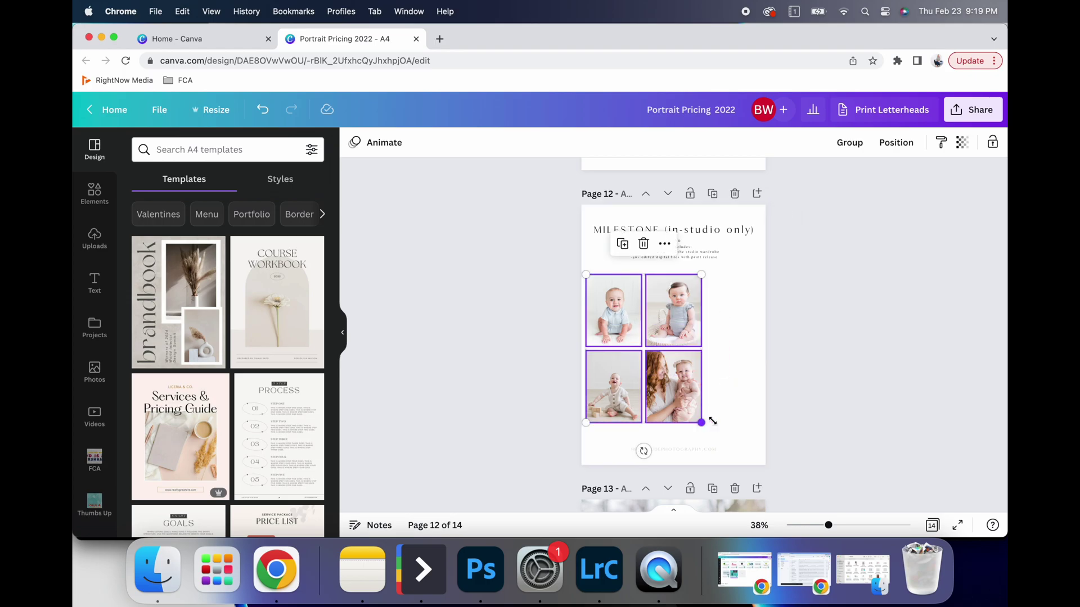
{"action": "left_click_drag", "start_coordinate": [712, 421], "coordinate": [750, 441]}
{"action": "left_click_drag", "start_coordinate": [686, 349], "coordinate": [699, 337]}
{"action": "left_click", "coordinate": [687, 450]}
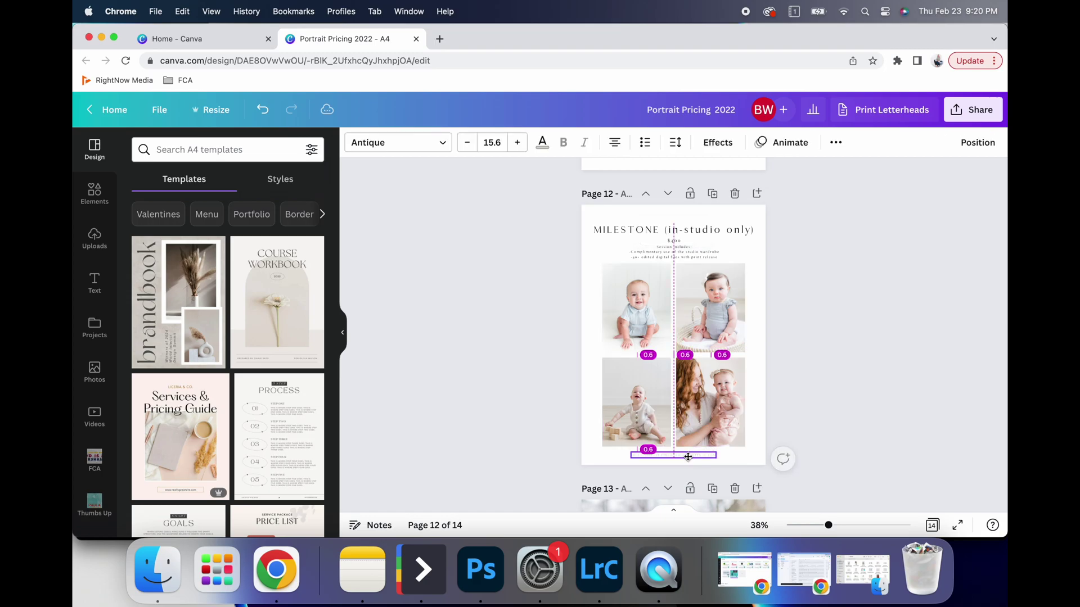
{"action": "left_click", "coordinate": [855, 362]}
{"action": "left_click_drag", "start_coordinate": [805, 467], "coordinate": [633, 208]}
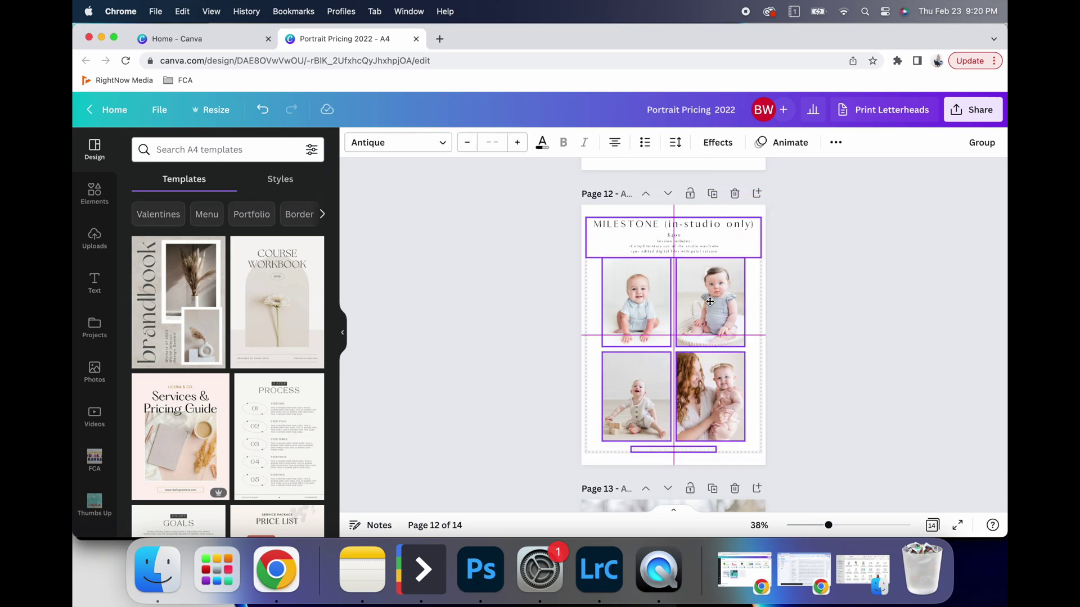
{"action": "left_click", "coordinate": [843, 336]}
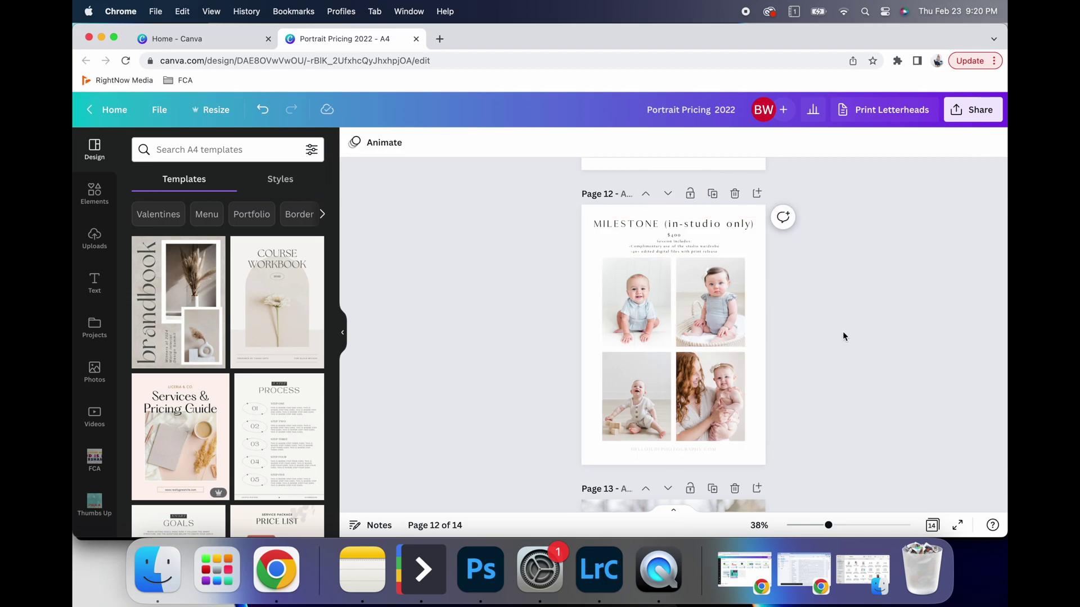
Delete the duplicate Milestone page, leaving 13 pages, and go back to Home.
{"action": "left_click", "coordinate": [932, 525]}
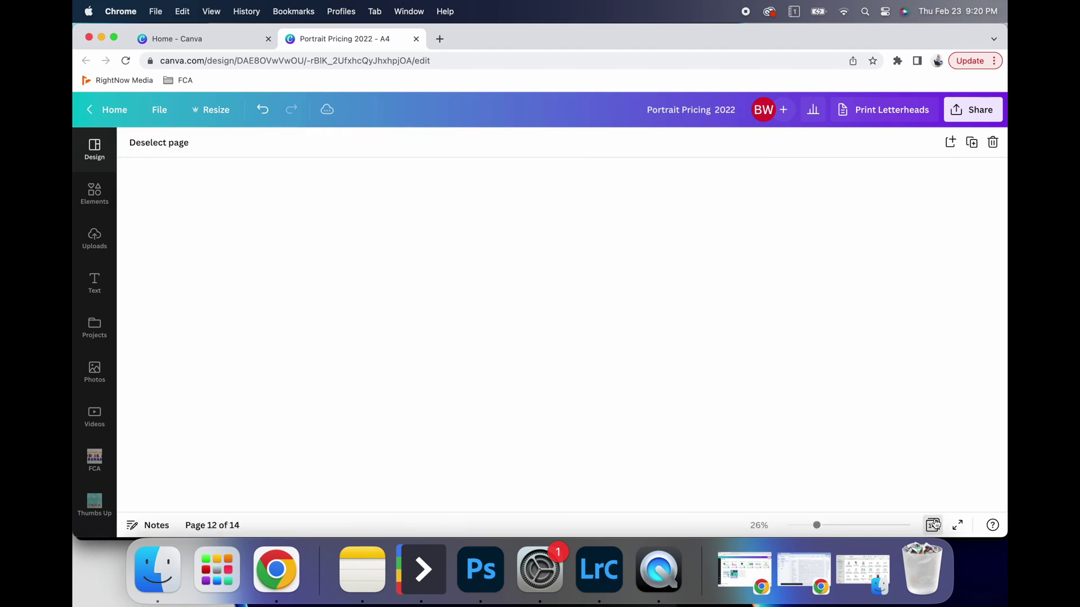
{"action": "scroll", "coordinate": [844, 281], "scroll_direction": "up", "scroll_amount": 1}
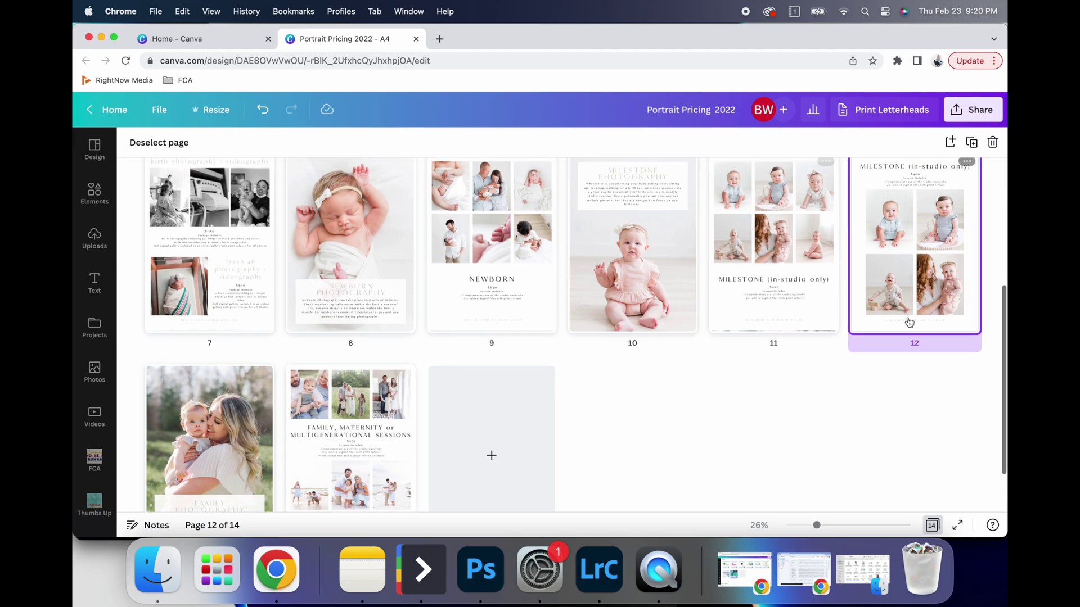
{"action": "key", "text": "Delete"}
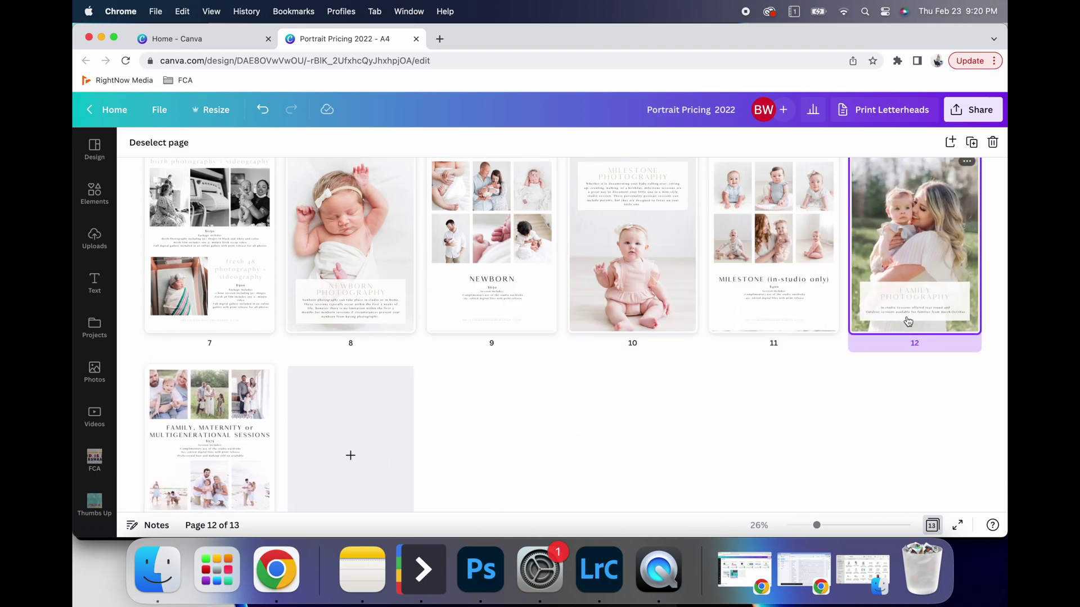
{"action": "scroll", "coordinate": [907, 322], "scroll_direction": "up", "scroll_amount": 4}
{"action": "scroll", "coordinate": [907, 321], "scroll_direction": "up", "scroll_amount": 1}
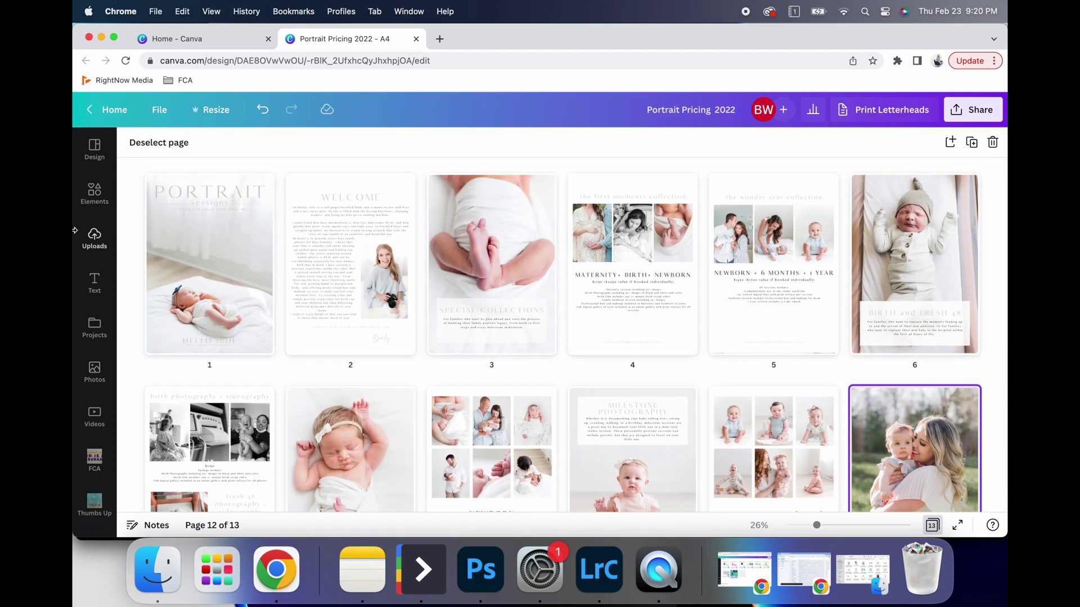
{"action": "left_click", "coordinate": [98, 123]}
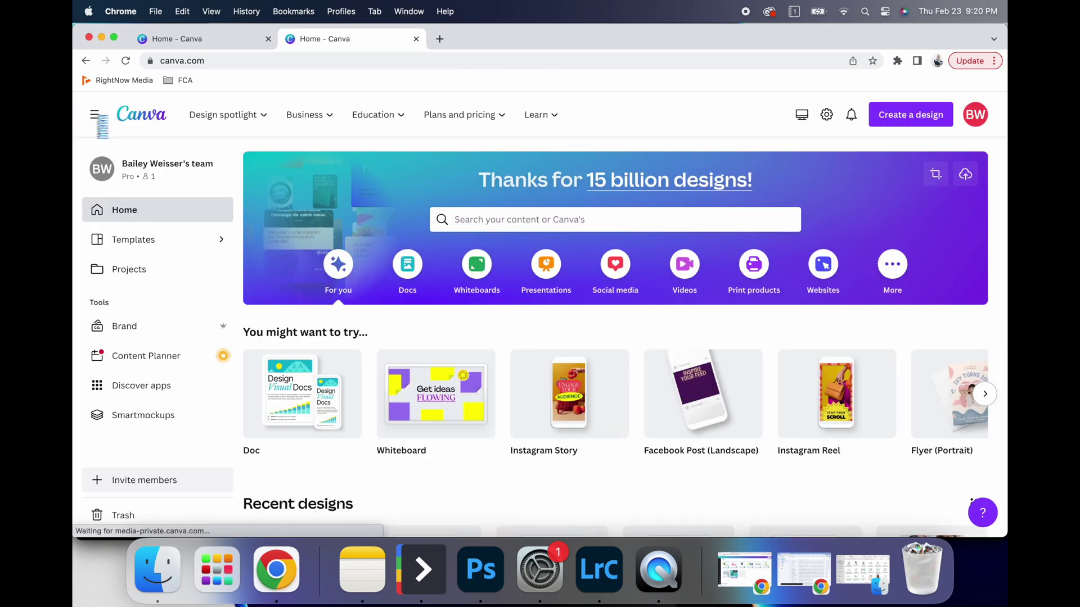
Open the BLOGS FOR IG design and select the blog video on page 3.
{"action": "scroll", "coordinate": [359, 269], "scroll_direction": "down", "scroll_amount": 10}
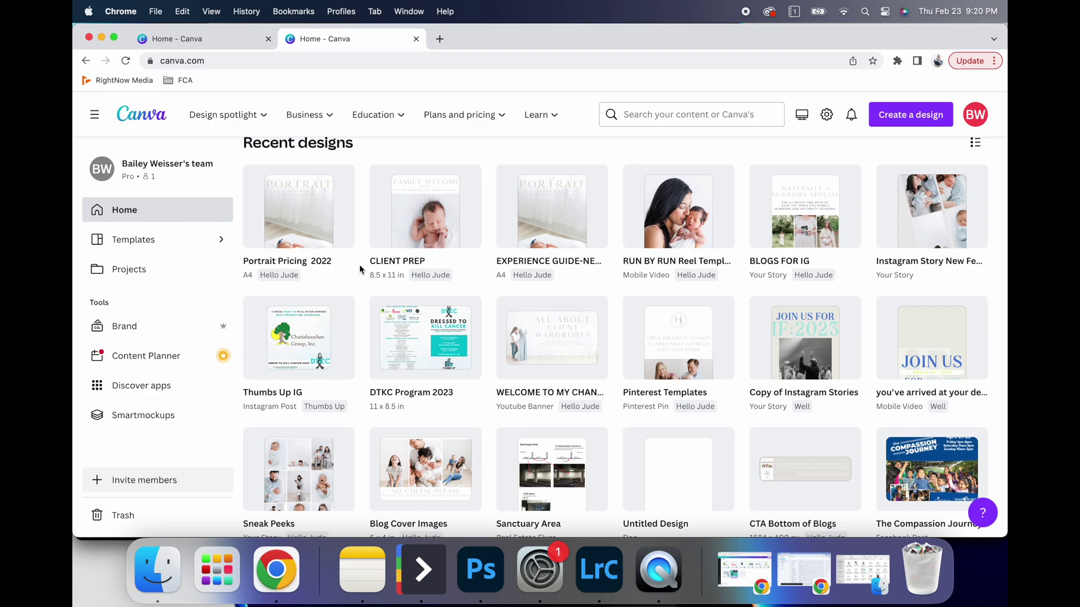
{"action": "left_click", "coordinate": [790, 235]}
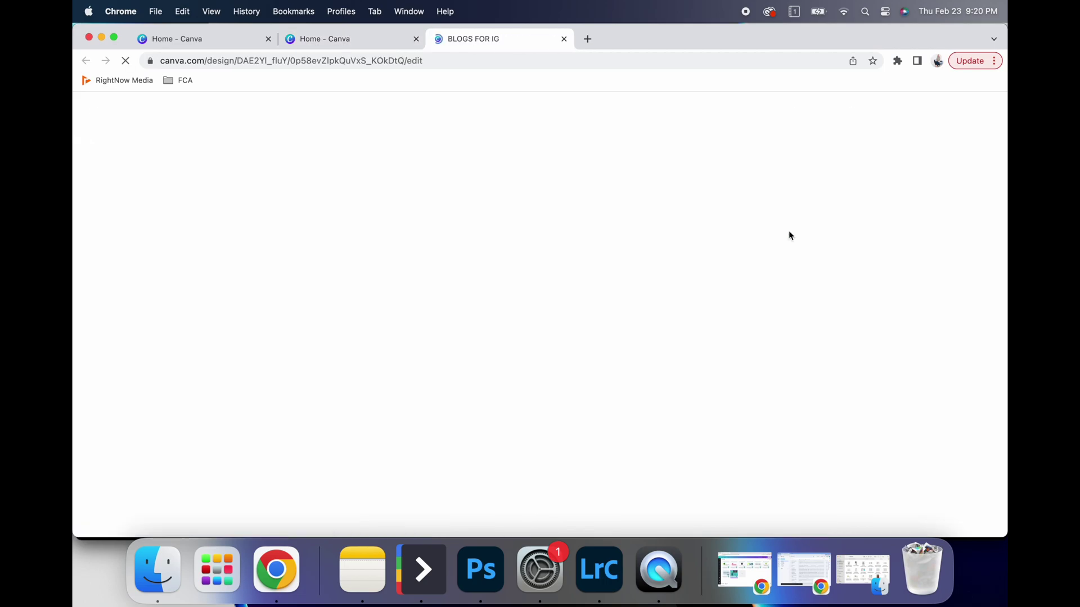
{"action": "scroll", "coordinate": [788, 235], "scroll_direction": "down", "scroll_amount": 10}
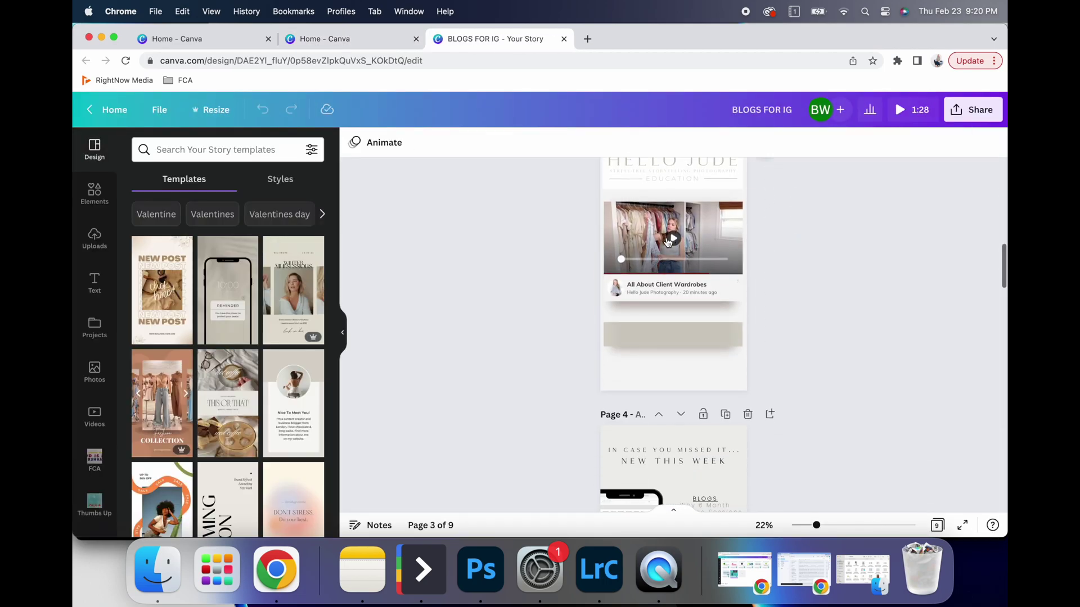
{"action": "left_click", "coordinate": [705, 238]}
{"action": "scroll", "coordinate": [758, 322], "scroll_direction": "up", "scroll_amount": 2}
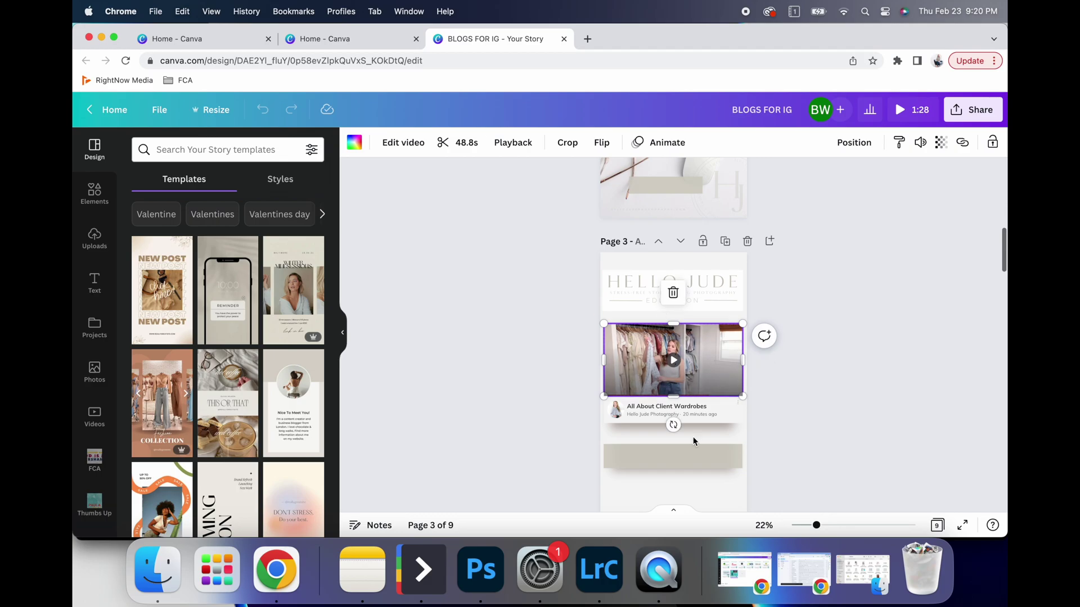
{"action": "scroll", "coordinate": [626, 343], "scroll_direction": "down", "scroll_amount": 2}
{"action": "scroll", "coordinate": [718, 387], "scroll_direction": "up", "scroll_amount": 3}
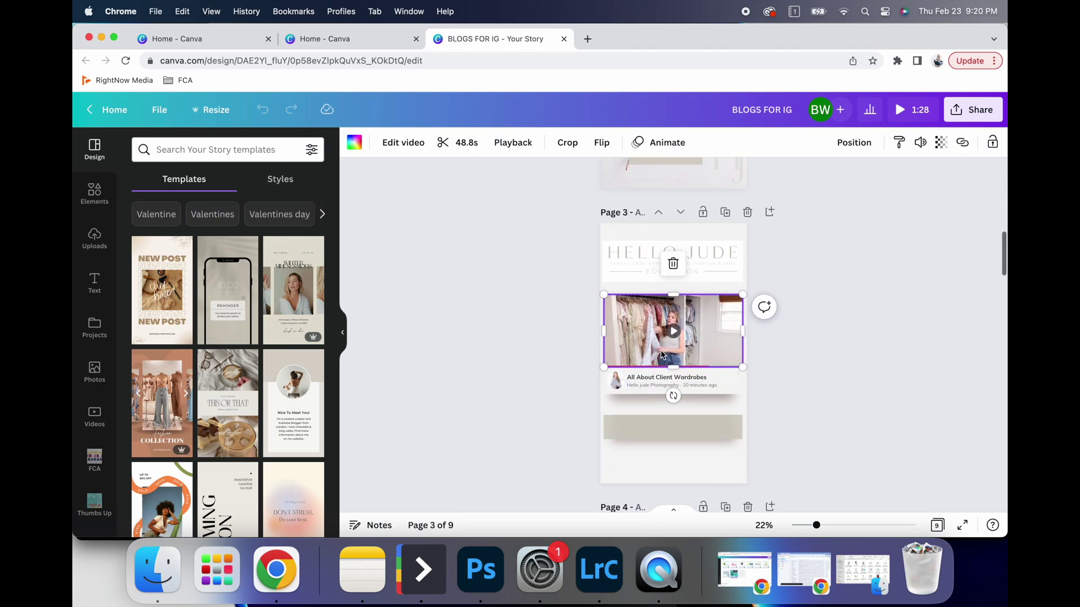
Replace the page-3 video with the 46.0s clip from Uploads > Videos, playing it and checking volume.
{"action": "left_click", "coordinate": [94, 239]}
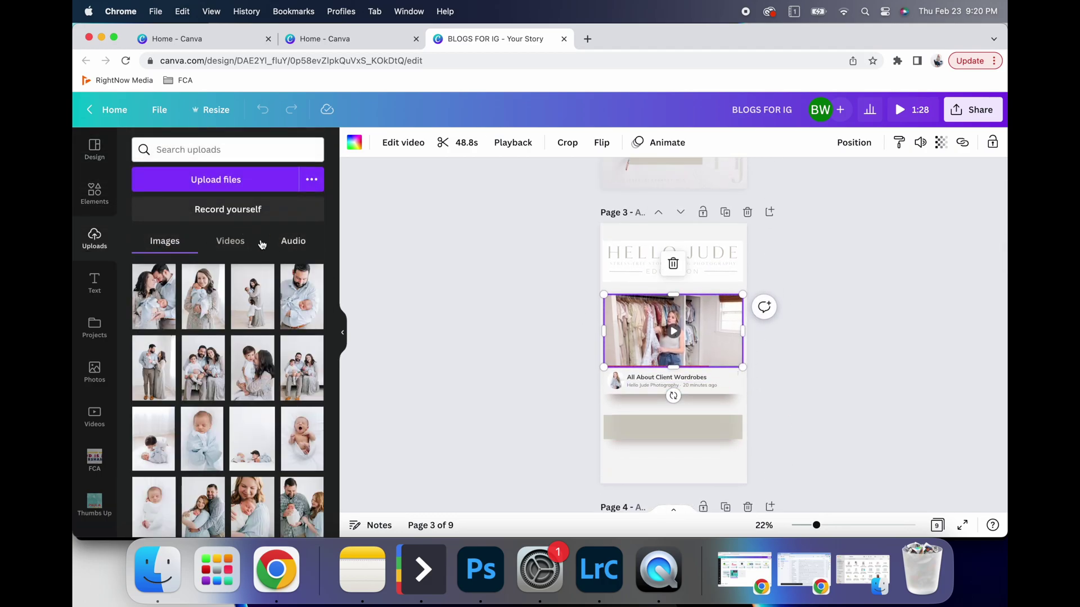
{"action": "left_click", "coordinate": [244, 241]}
{"action": "left_click", "coordinate": [298, 241]}
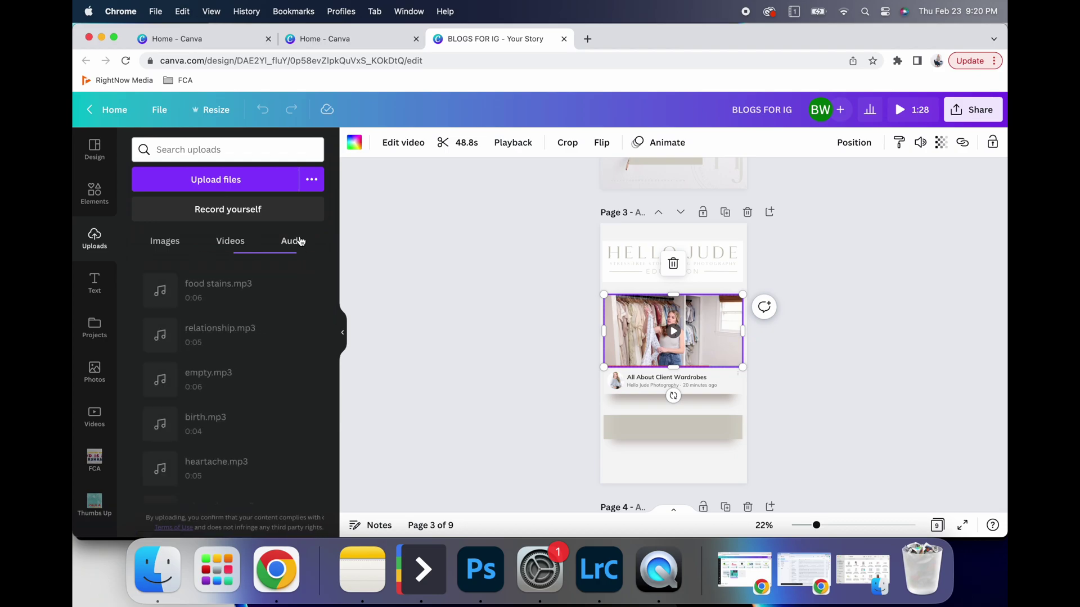
{"action": "left_click", "coordinate": [232, 250]}
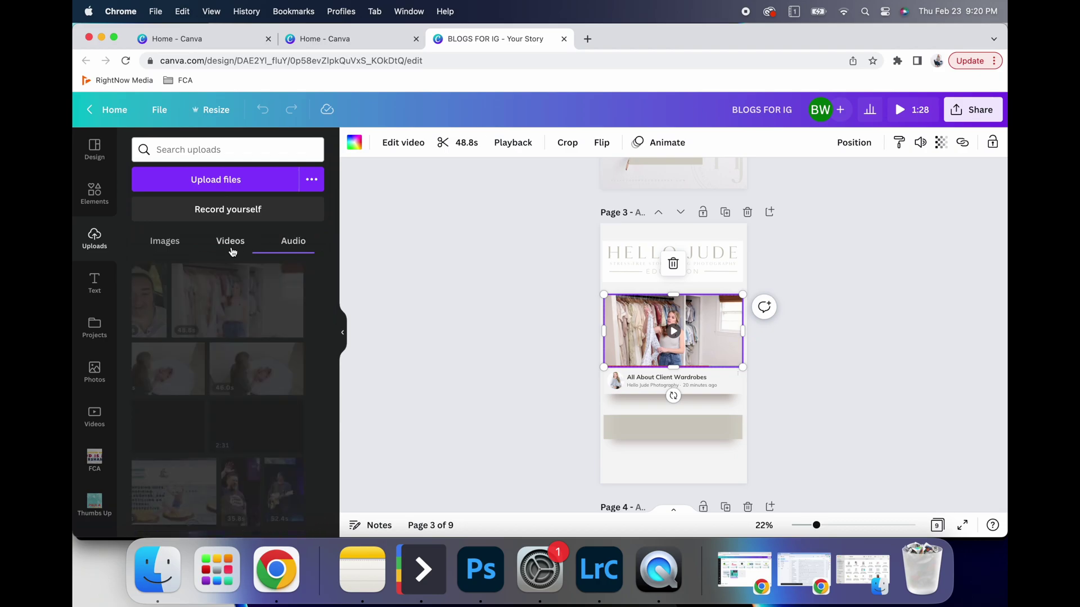
{"action": "left_click_drag", "start_coordinate": [176, 377], "coordinate": [620, 339]}
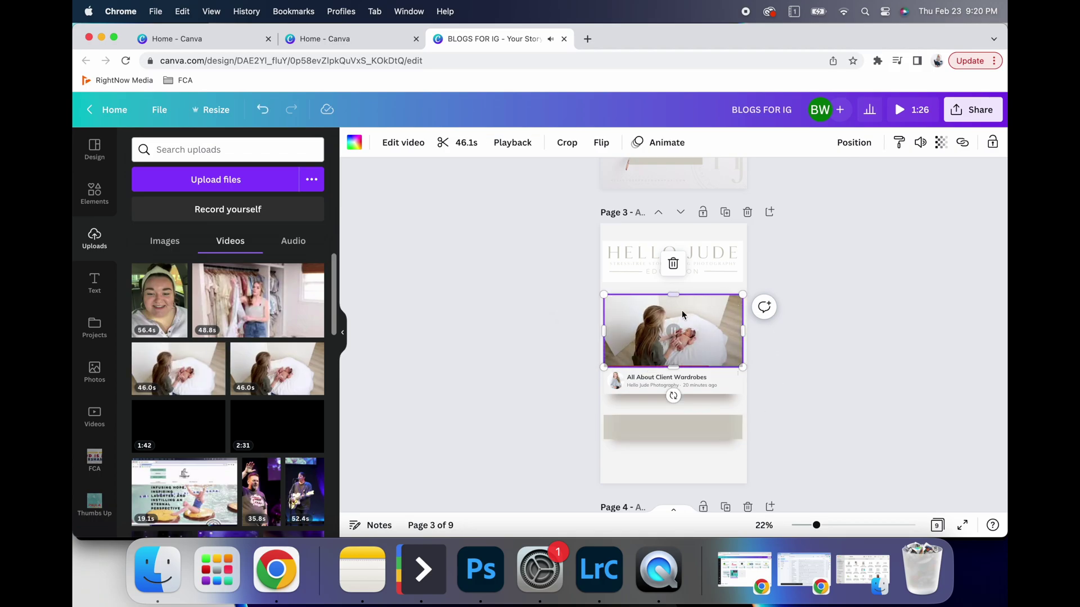
{"action": "left_click", "coordinate": [675, 332]}
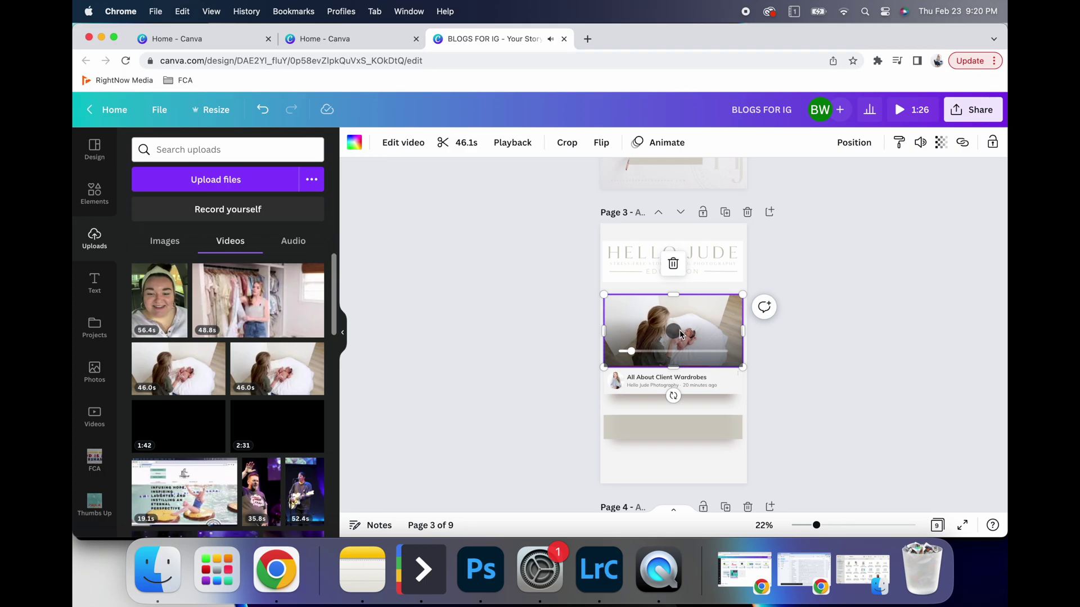
{"action": "left_click", "coordinate": [919, 144]}
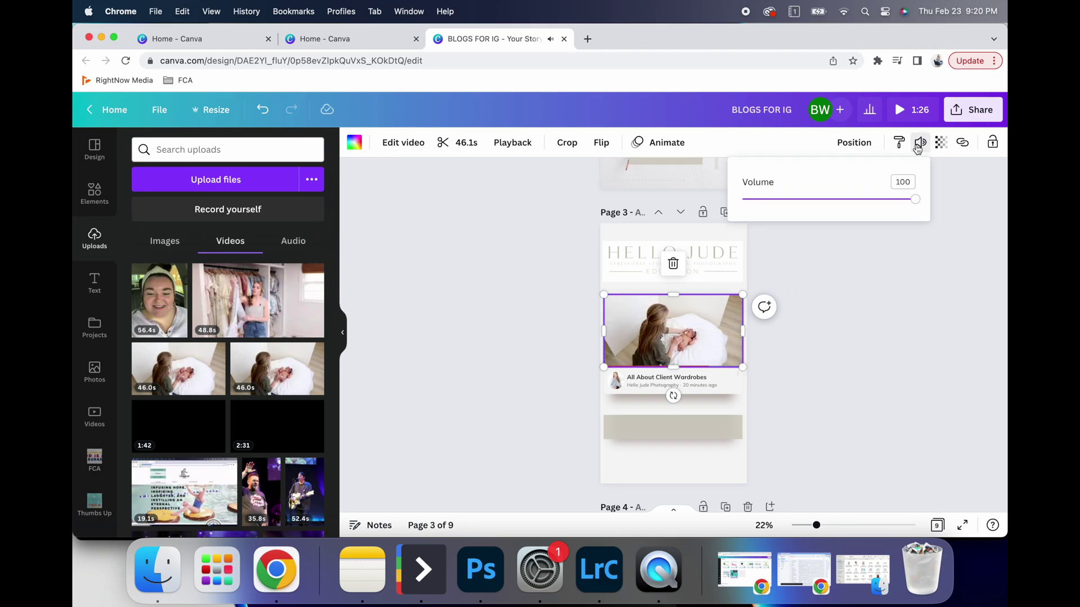
{"action": "left_click", "coordinate": [919, 144]}
{"action": "left_click", "coordinate": [826, 269]}
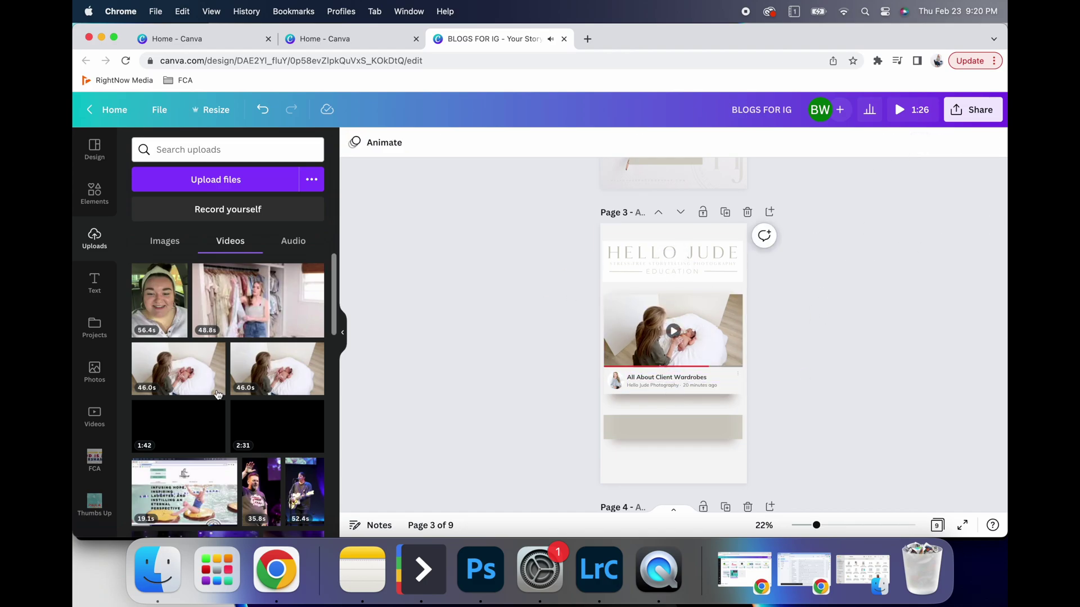
Swap in the 7.0s baby clip and stretch its frame toward the HELLO JUDE header.
{"action": "scroll", "coordinate": [218, 395], "scroll_direction": "down", "scroll_amount": 15}
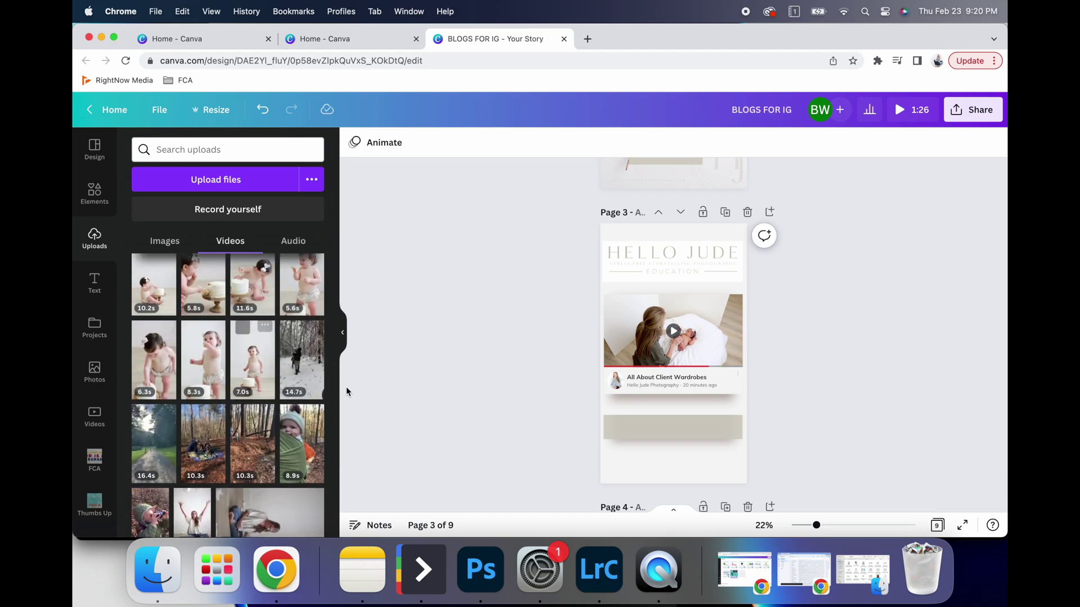
{"action": "left_click_drag", "start_coordinate": [253, 360], "coordinate": [650, 336]}
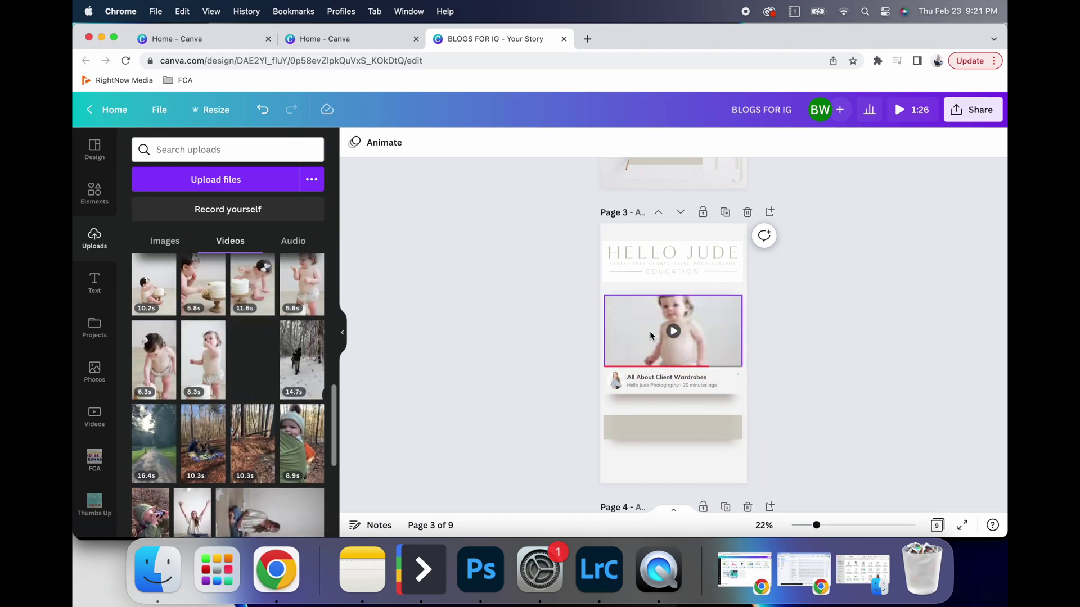
{"action": "mouse_move", "coordinate": [673, 295]}
{"action": "left_mouse_down"}
{"action": "mouse_move", "coordinate": [670, 246]}
{"action": "mouse_move", "coordinate": [672, 288]}
{"action": "left_mouse_up"}
Nudge page-3 elements, beige rectangle and HELLO JUDE heading upward, then undo the layout changes.
{"action": "left_click_drag", "start_coordinate": [764, 469], "coordinate": [672, 371]}
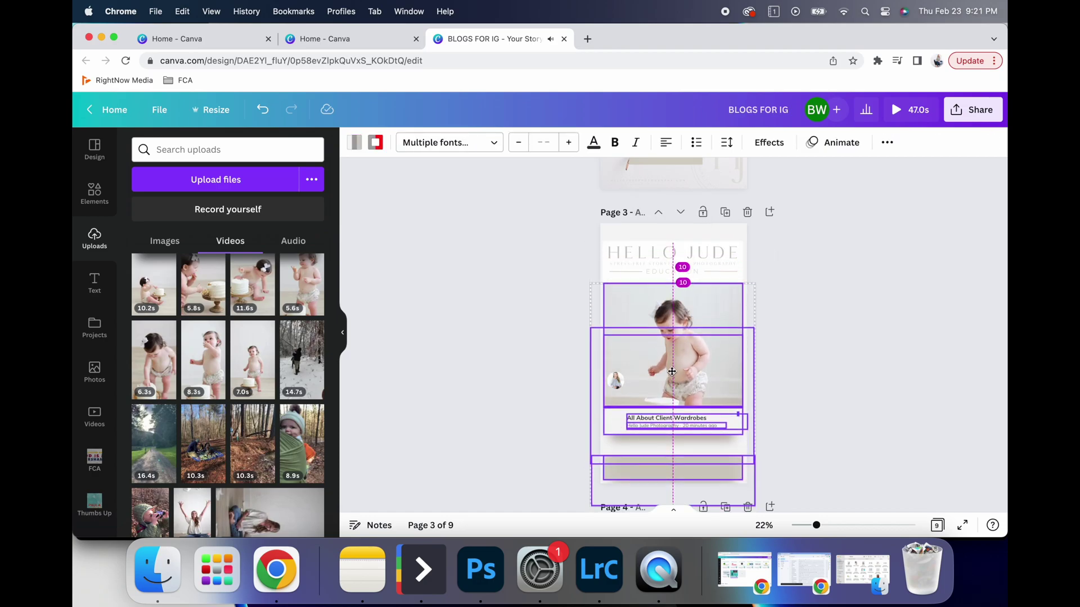
{"action": "left_click", "coordinate": [815, 388]}
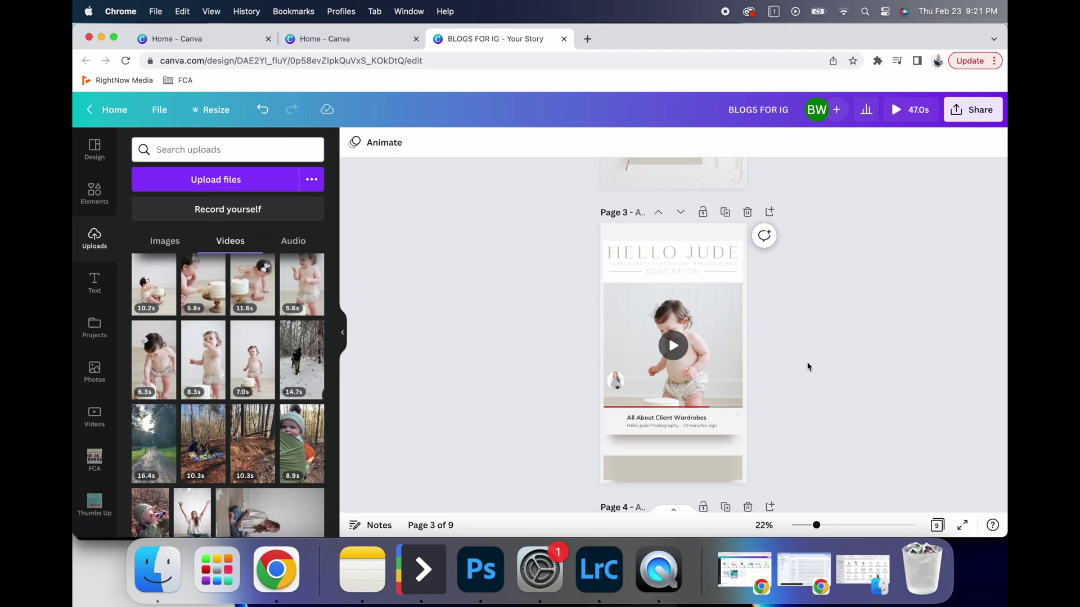
{"action": "left_click_drag", "start_coordinate": [730, 469], "coordinate": [726, 458]}
{"action": "left_click", "coordinate": [819, 462]}
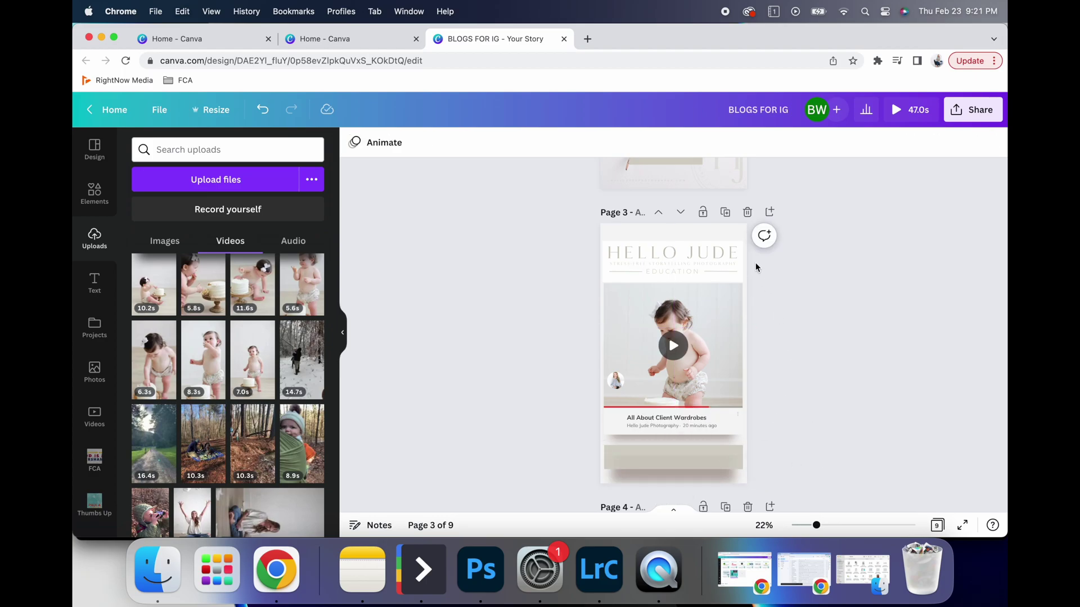
{"action": "left_click_drag", "start_coordinate": [709, 269], "coordinate": [706, 261]}
{"action": "left_click", "coordinate": [787, 311]}
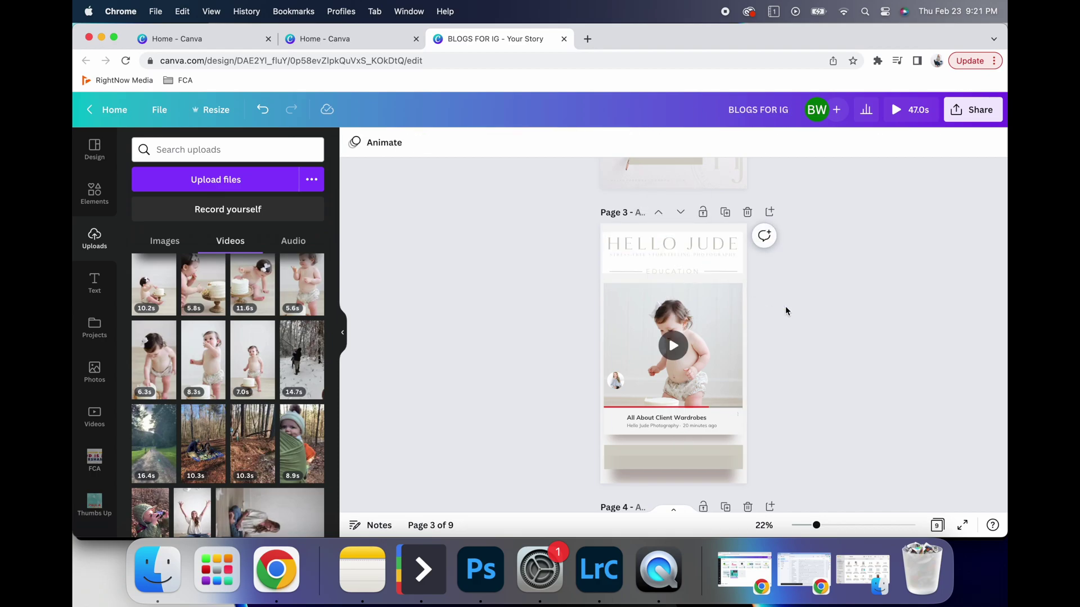
{"action": "key", "text": "super+z"}
{"action": "key", "text": "super+z"}
{"action": "key", "text": "super+z"}
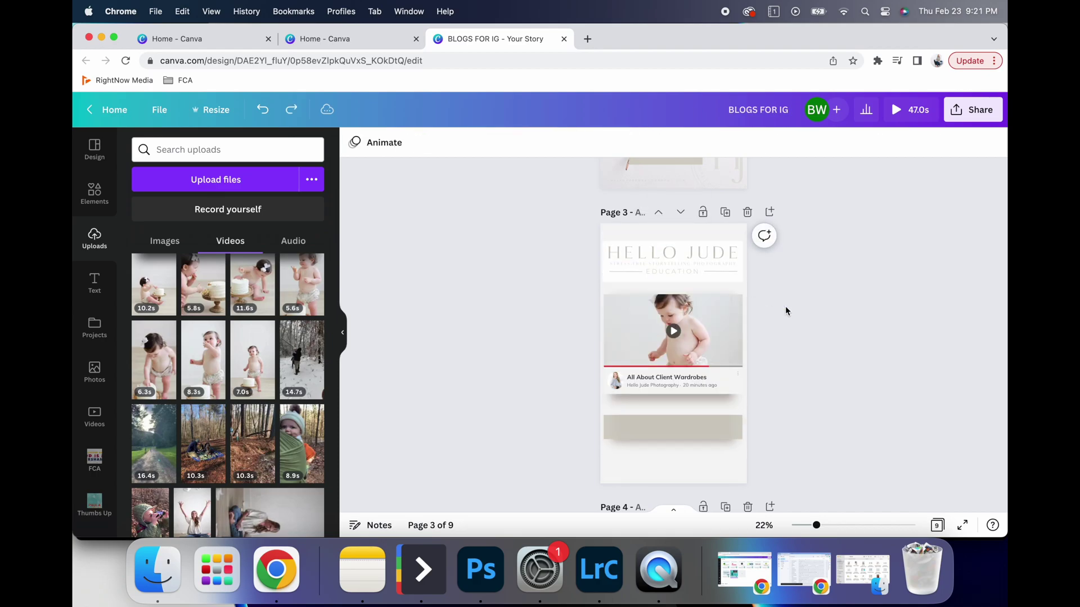
{"action": "scroll", "coordinate": [787, 310], "scroll_direction": "up", "scroll_amount": 10}
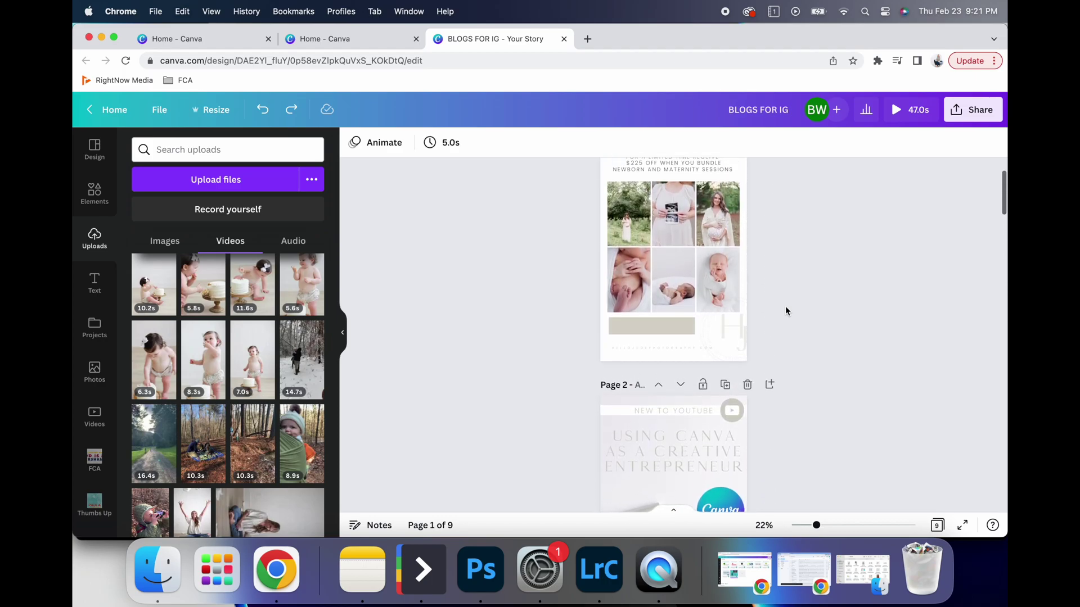
{"action": "scroll", "coordinate": [786, 311], "scroll_direction": "down", "scroll_amount": 3}
{"action": "scroll", "coordinate": [785, 311], "scroll_direction": "down", "scroll_amount": 5}
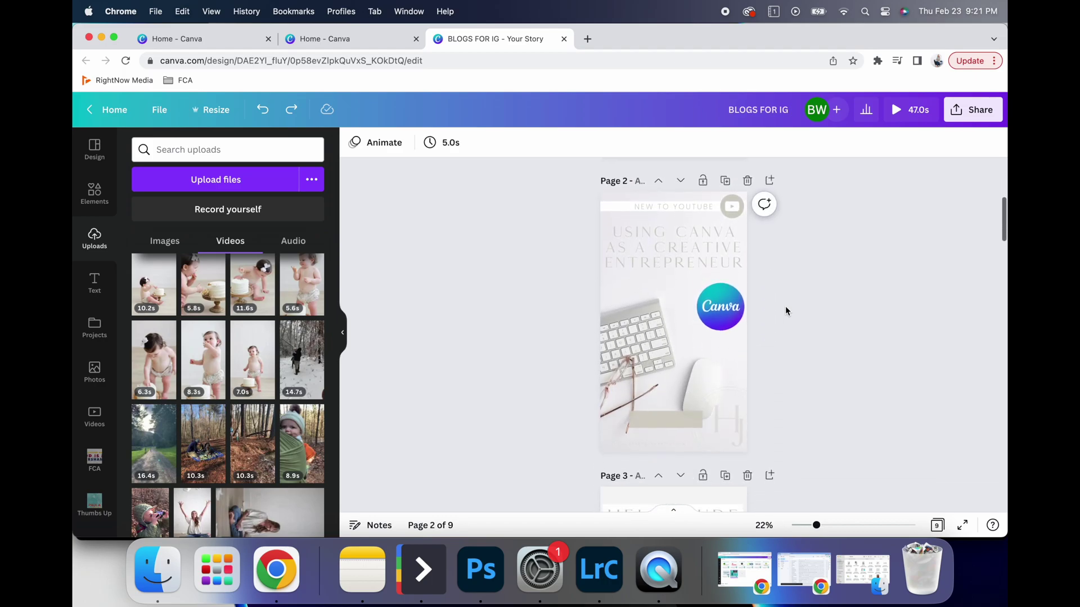
{"action": "left_click", "coordinate": [713, 266]}
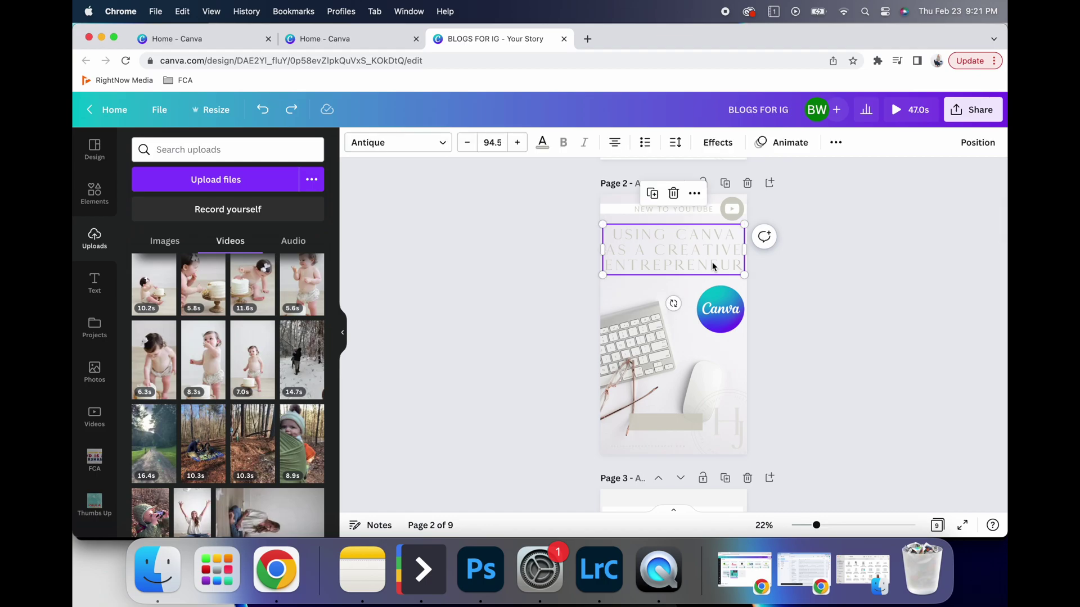
{"action": "left_click", "coordinate": [783, 142]}
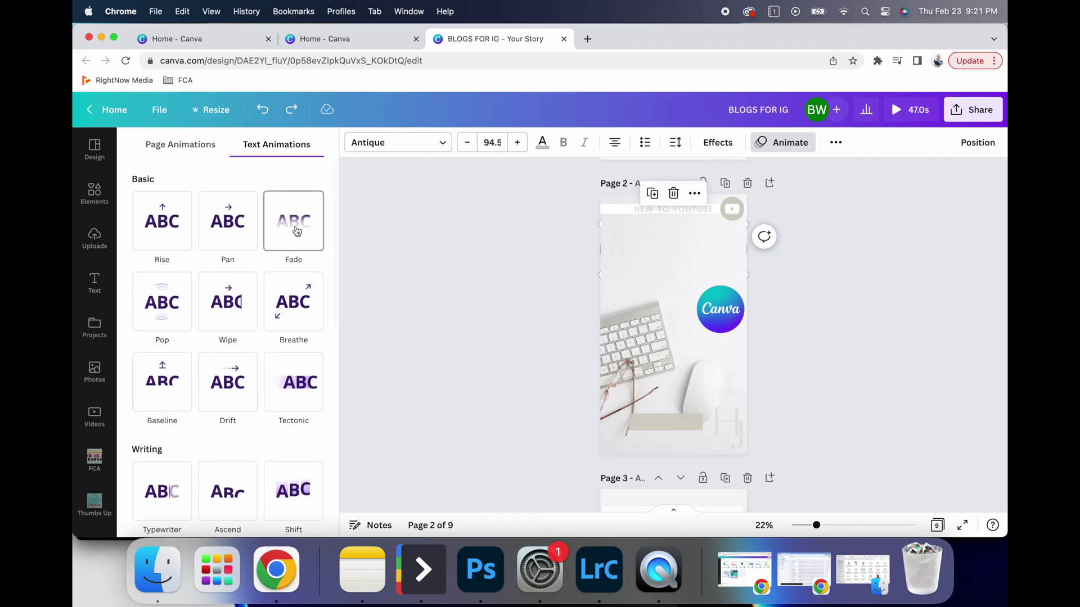
{"action": "scroll", "coordinate": [302, 296], "scroll_direction": "down", "scroll_amount": 3}
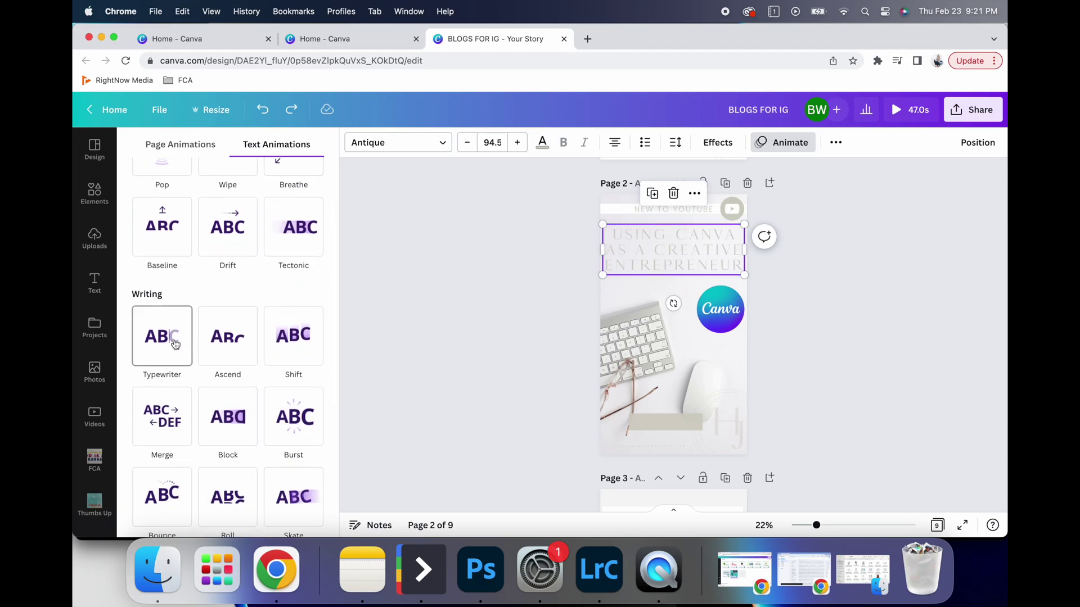
{"action": "left_click", "coordinate": [471, 311]}
{"action": "left_click", "coordinate": [720, 311]}
{"action": "left_click", "coordinate": [533, 143]}
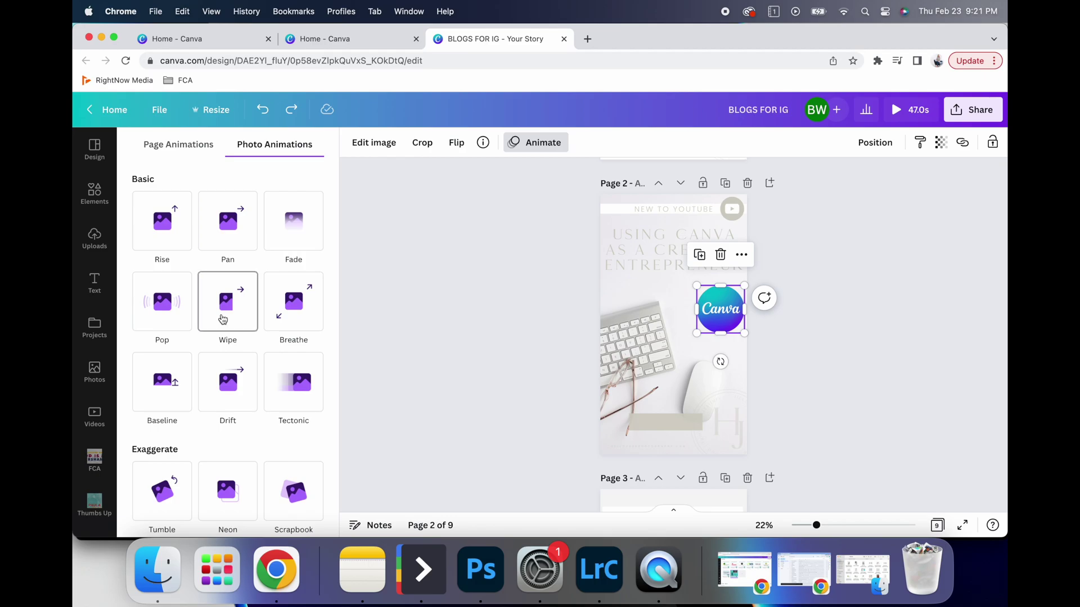
{"action": "left_click", "coordinate": [796, 338]}
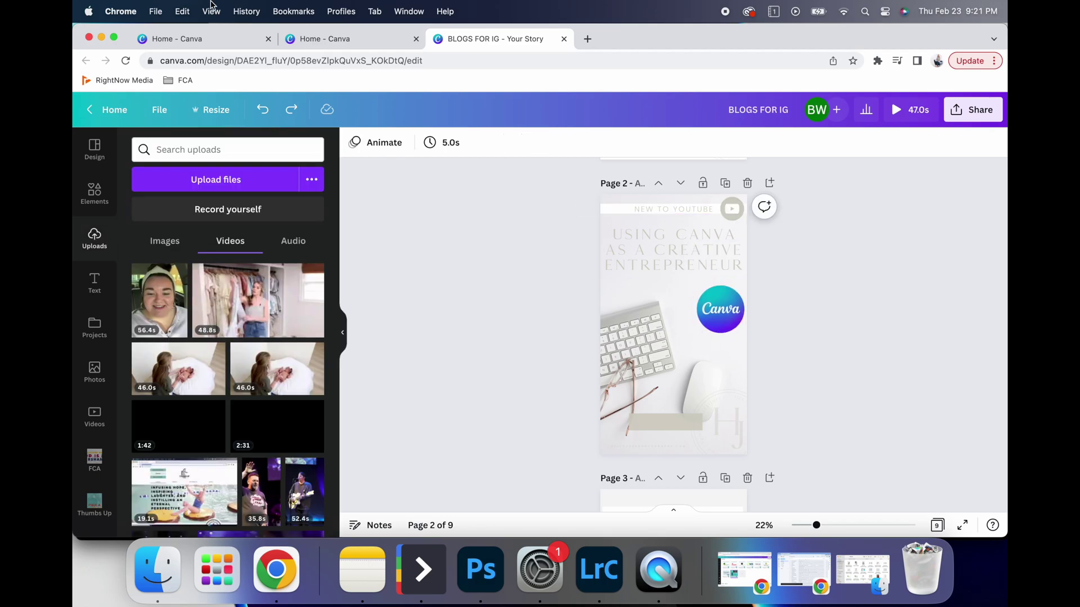
Open the Sneak Peeks design from recent designs and select all grid photos.
{"action": "left_click", "coordinate": [357, 38]}
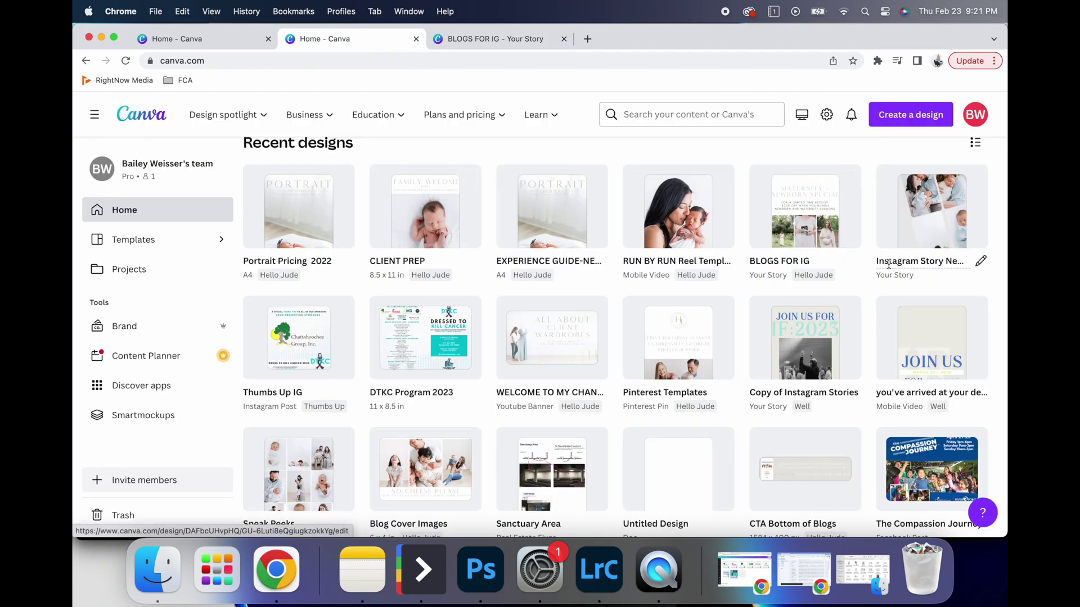
{"action": "scroll", "coordinate": [900, 265], "scroll_direction": "up", "scroll_amount": 1}
{"action": "scroll", "coordinate": [889, 269], "scroll_direction": "down", "scroll_amount": 3}
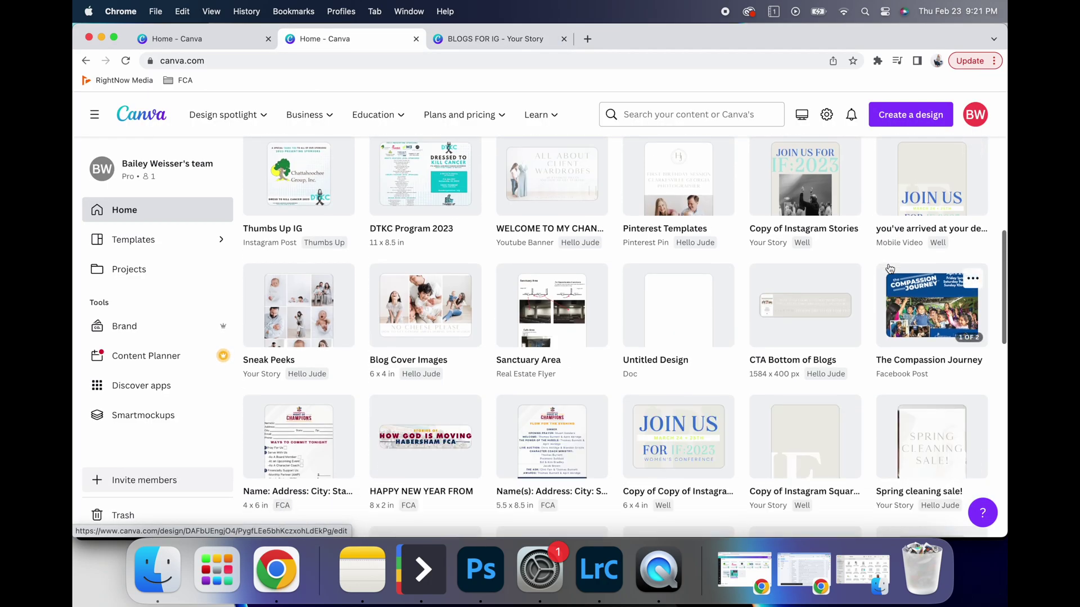
{"action": "left_click", "coordinate": [318, 326]}
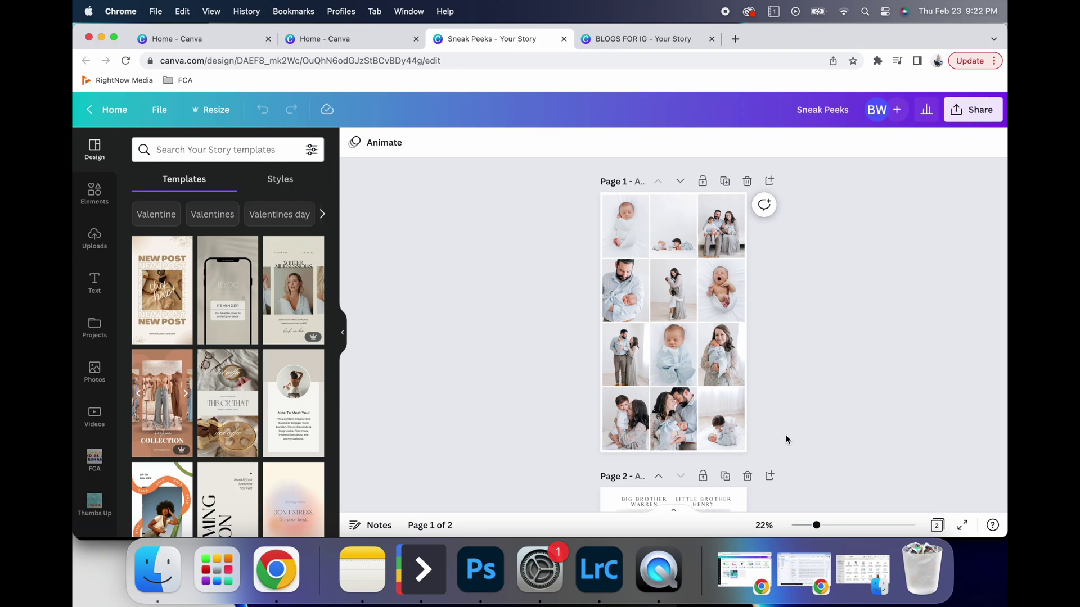
{"action": "left_click_drag", "start_coordinate": [785, 434], "coordinate": [594, 222]}
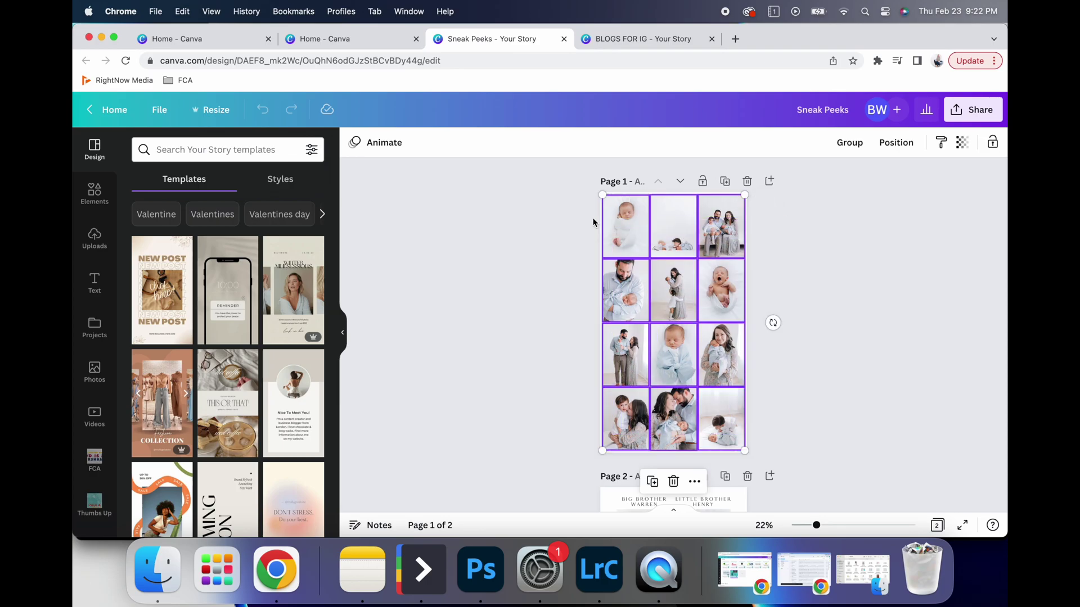
Apply the Pan animation with reversed exit, adjusted speed and On enter only.
{"action": "left_click", "coordinate": [392, 151]}
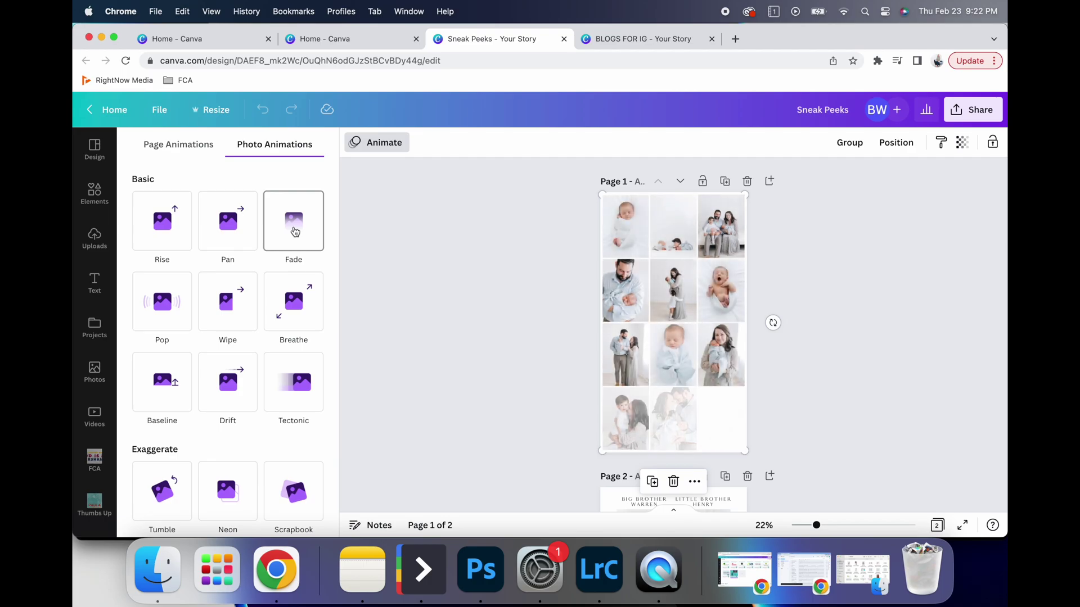
{"action": "left_click", "coordinate": [245, 237]}
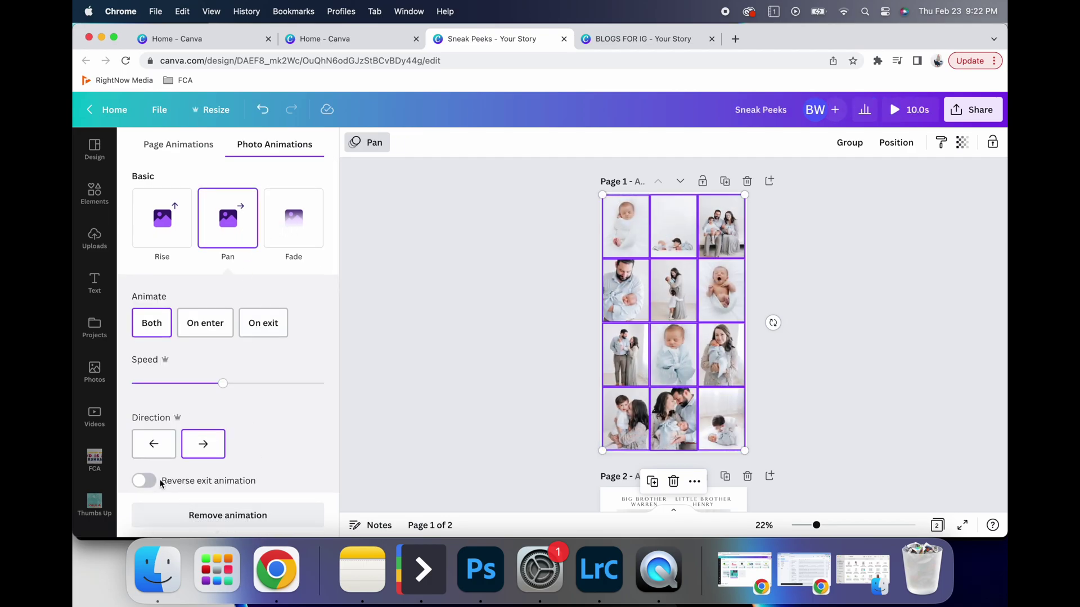
{"action": "left_click", "coordinate": [144, 481]}
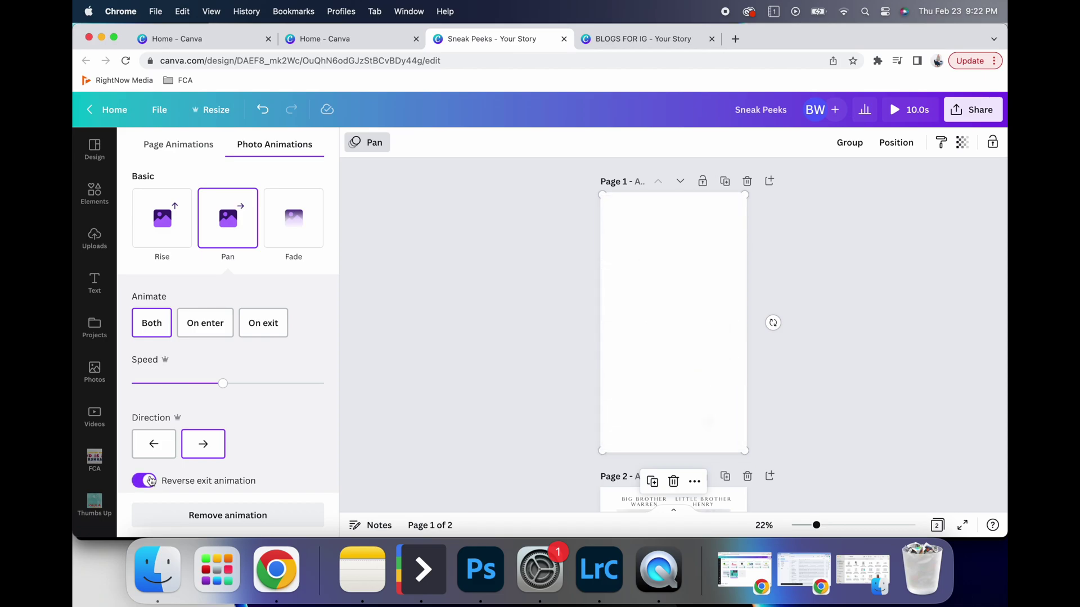
{"action": "left_click", "coordinate": [144, 481]}
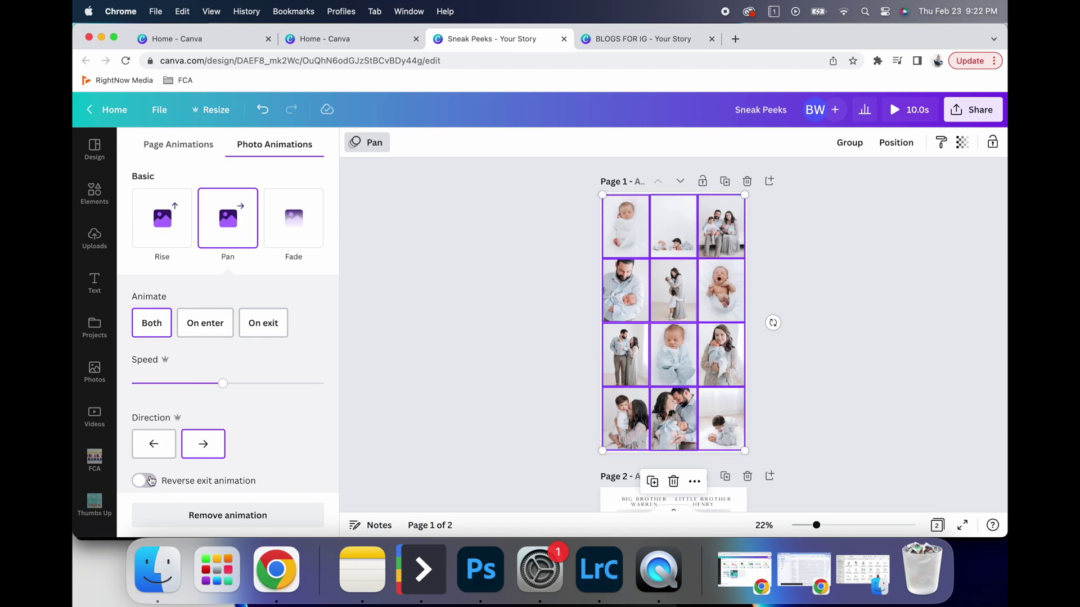
{"action": "left_click", "coordinate": [144, 480]}
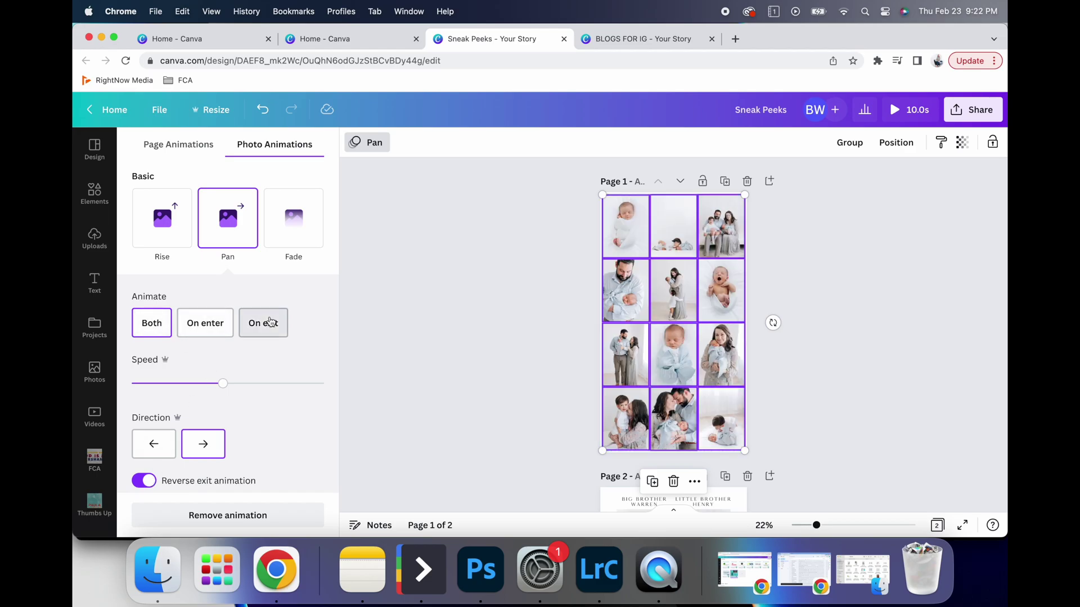
{"action": "left_click_drag", "start_coordinate": [239, 390], "coordinate": [281, 386]}
{"action": "left_click", "coordinate": [218, 326]}
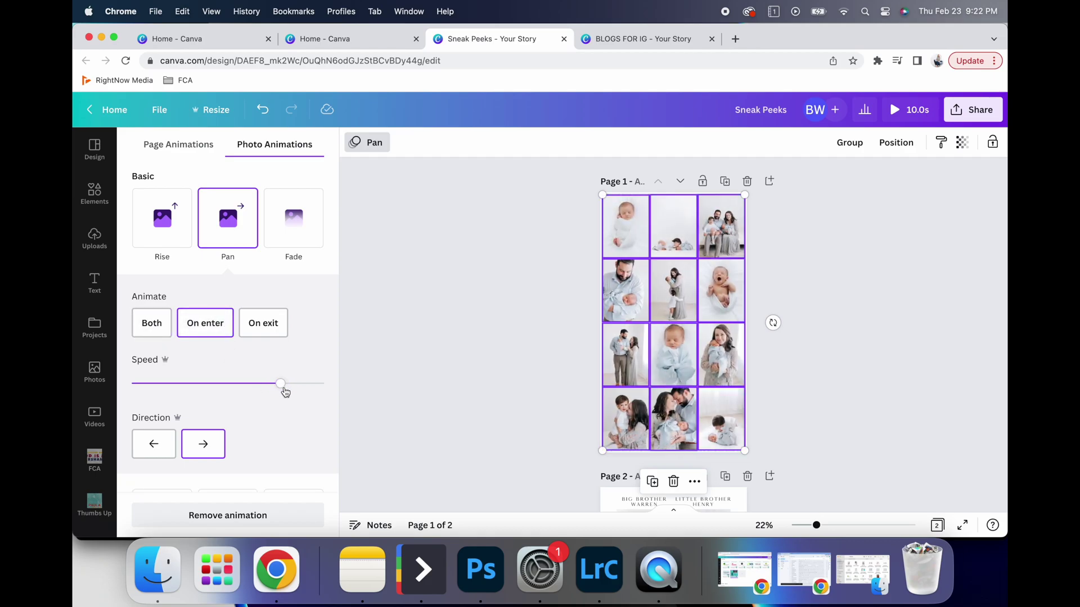
{"action": "left_click_drag", "start_coordinate": [172, 384], "coordinate": [162, 386]}
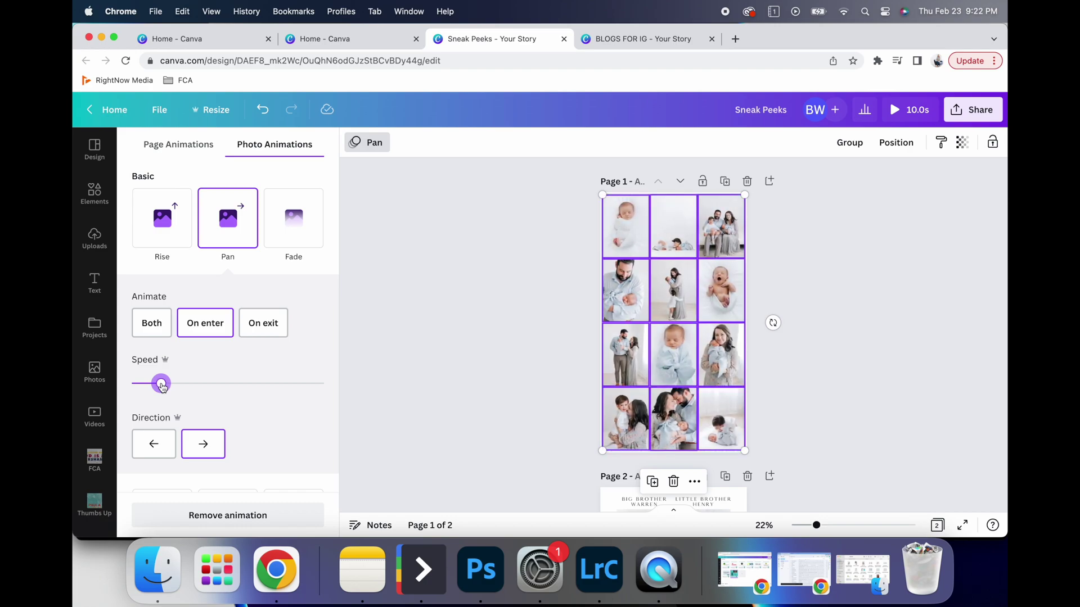
Preview the Tumble animation, then remove all animation from the photos.
{"action": "scroll", "coordinate": [185, 426], "scroll_direction": "down", "scroll_amount": 3}
{"action": "scroll", "coordinate": [185, 426], "scroll_direction": "down", "scroll_amount": 3}
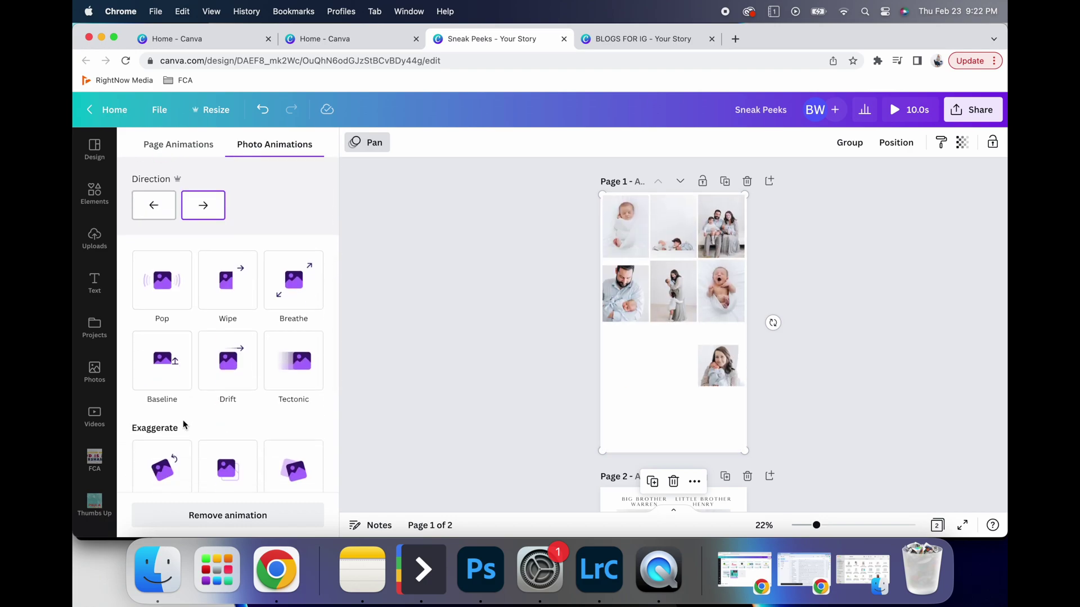
{"action": "scroll", "coordinate": [162, 387], "scroll_direction": "down", "scroll_amount": 2}
{"action": "scroll", "coordinate": [162, 390], "scroll_direction": "down", "scroll_amount": 1}
{"action": "left_click", "coordinate": [158, 368]}
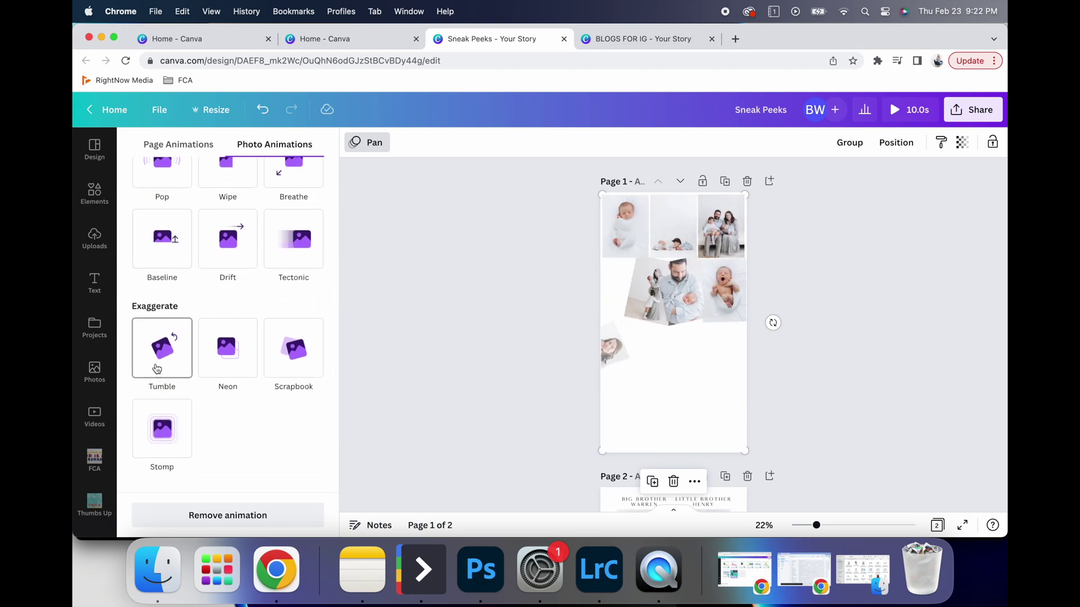
{"action": "scroll", "coordinate": [169, 393], "scroll_direction": "up", "scroll_amount": 6}
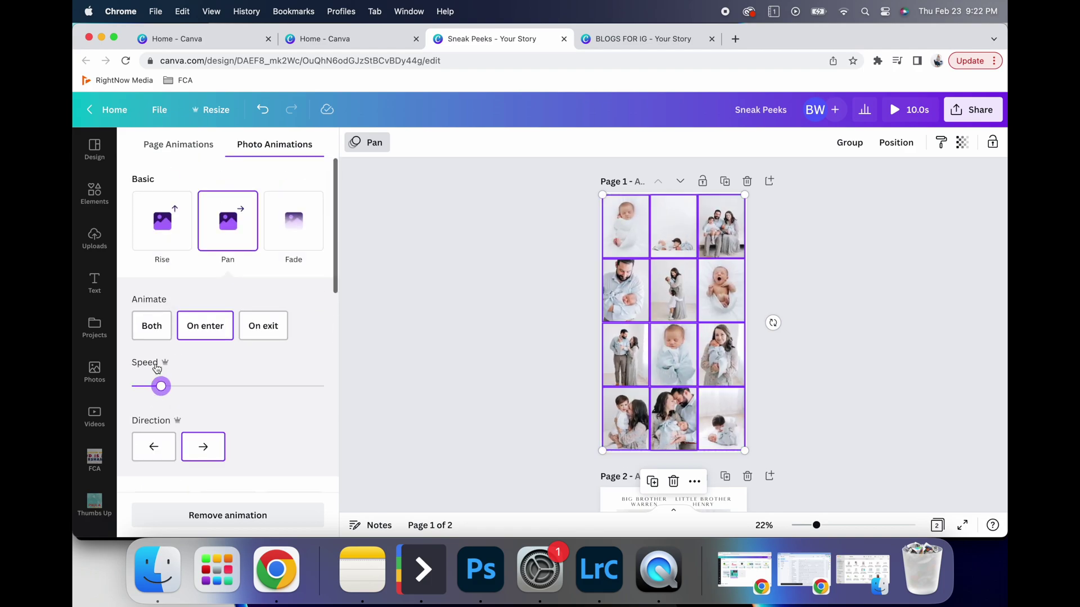
{"action": "left_click", "coordinate": [281, 515]}
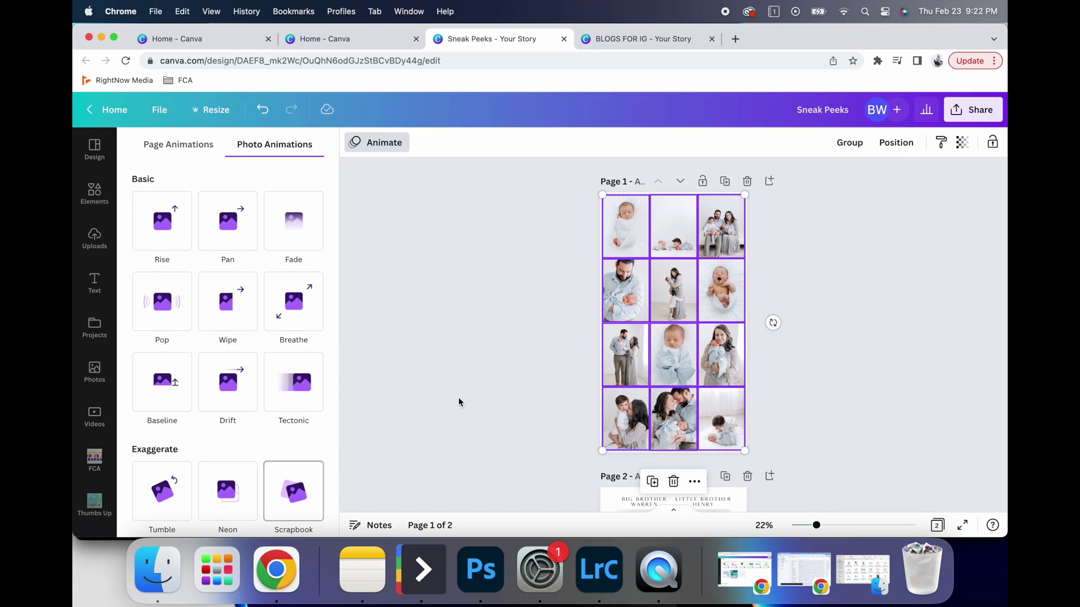
{"action": "left_click", "coordinate": [966, 279]}
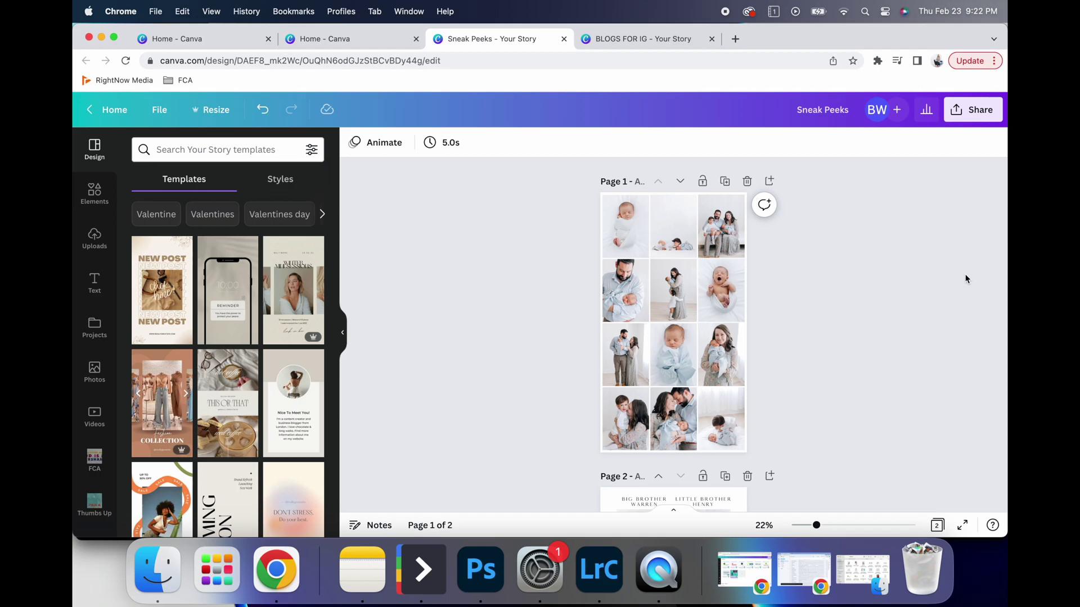
Return to the Canva home page and open the Pinterest Templates design from Recent designs.
{"action": "left_click", "coordinate": [106, 109]}
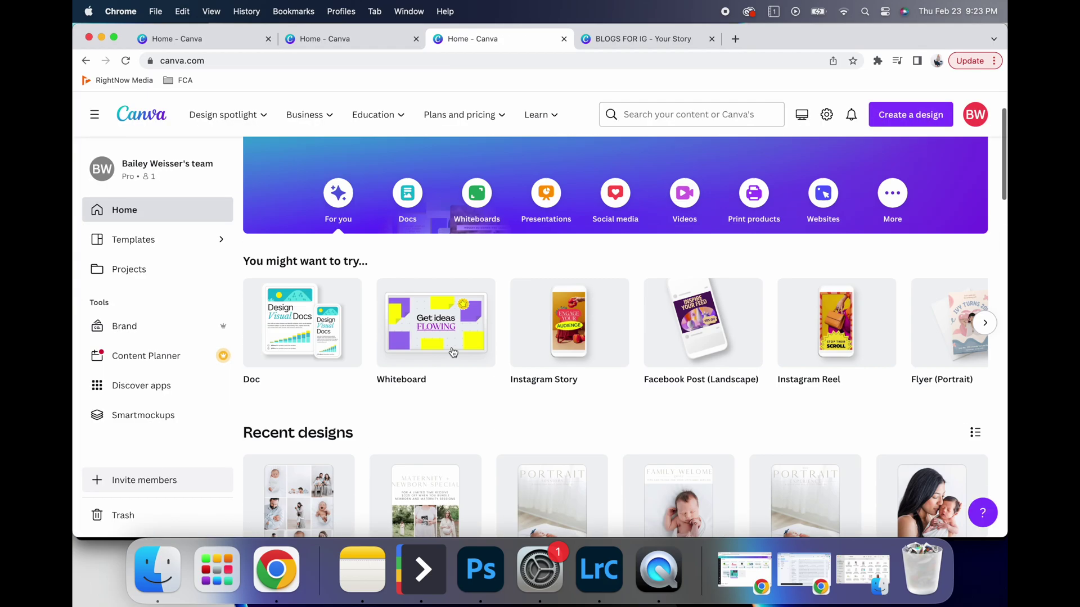
{"action": "scroll", "coordinate": [452, 350], "scroll_direction": "down", "scroll_amount": 10}
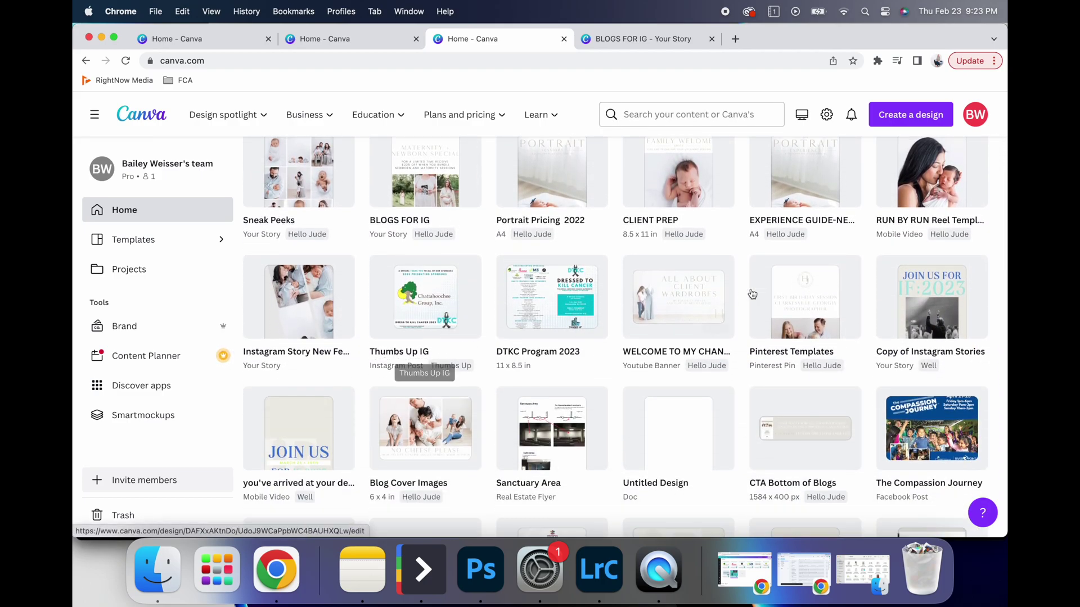
{"action": "left_click", "coordinate": [790, 290]}
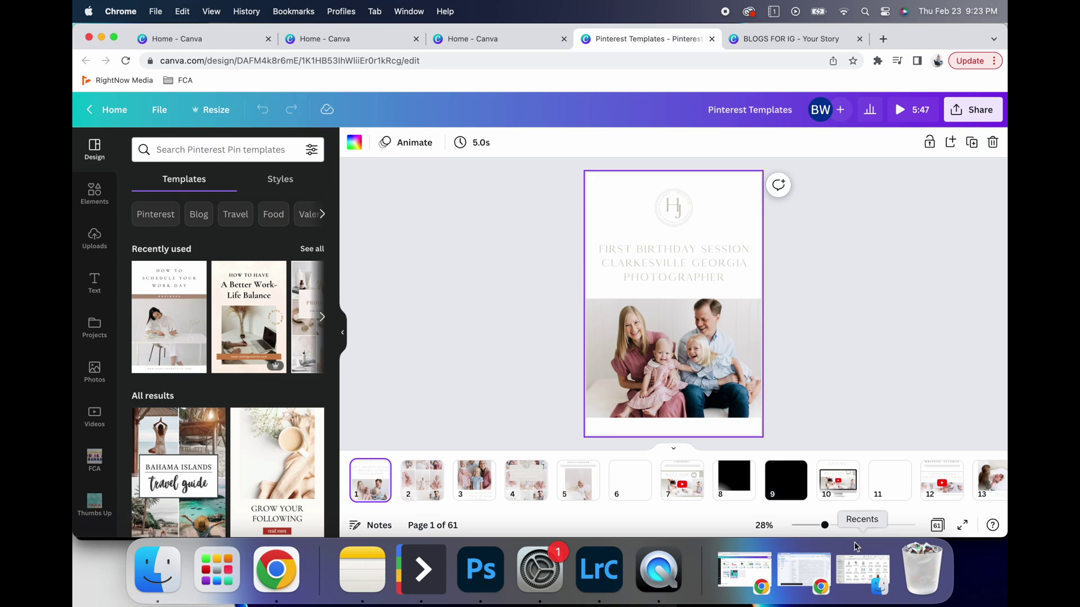
Browse all 61 pages in grid view, then open page 1 for editing.
{"action": "left_click", "coordinate": [937, 525]}
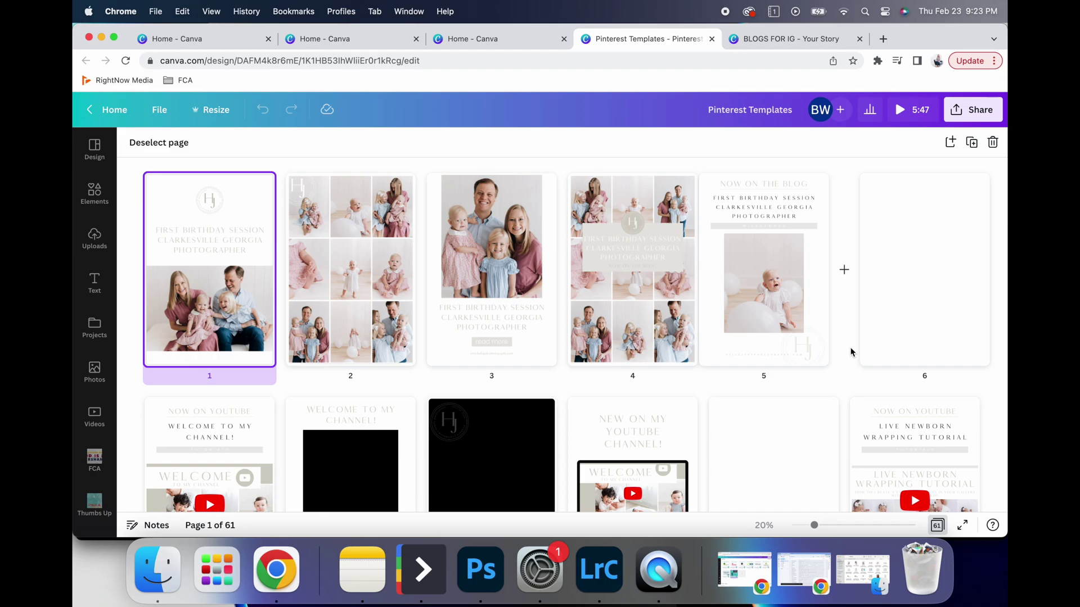
{"action": "scroll", "coordinate": [850, 352], "scroll_direction": "down", "scroll_amount": 10}
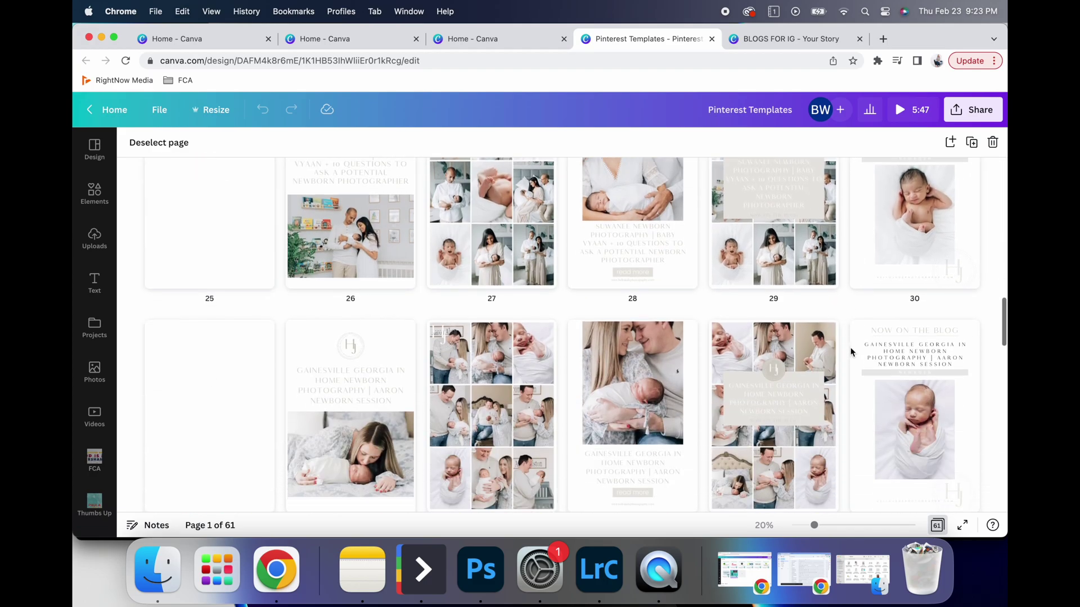
{"action": "scroll", "coordinate": [847, 350], "scroll_direction": "up", "scroll_amount": 15}
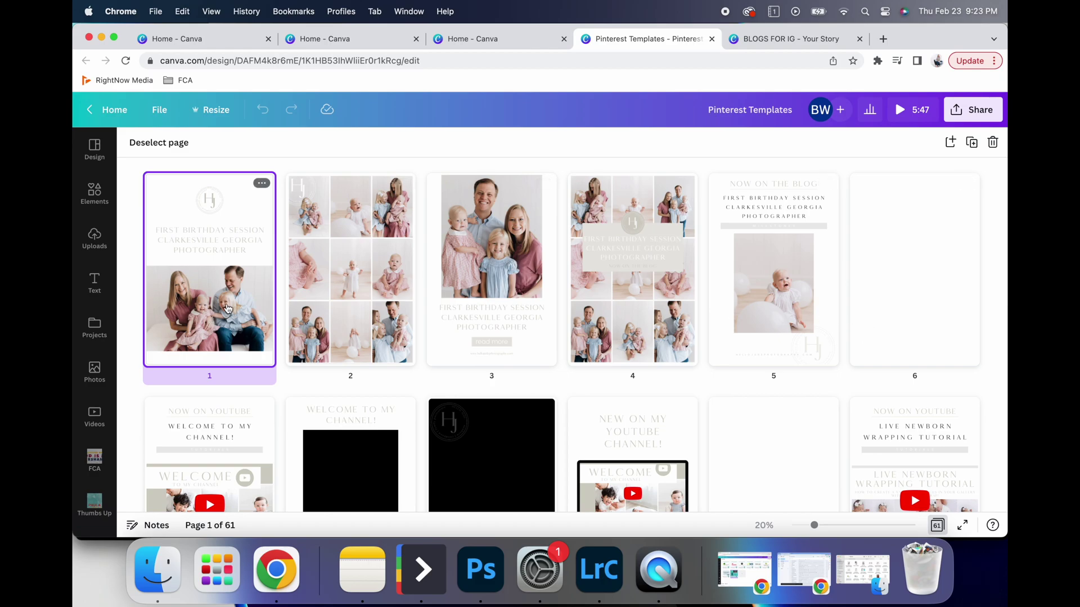
{"action": "double_click", "coordinate": [230, 239]}
On page 1, select the title text, then nudge the family photo along the centre line.
{"action": "left_click", "coordinate": [676, 260]}
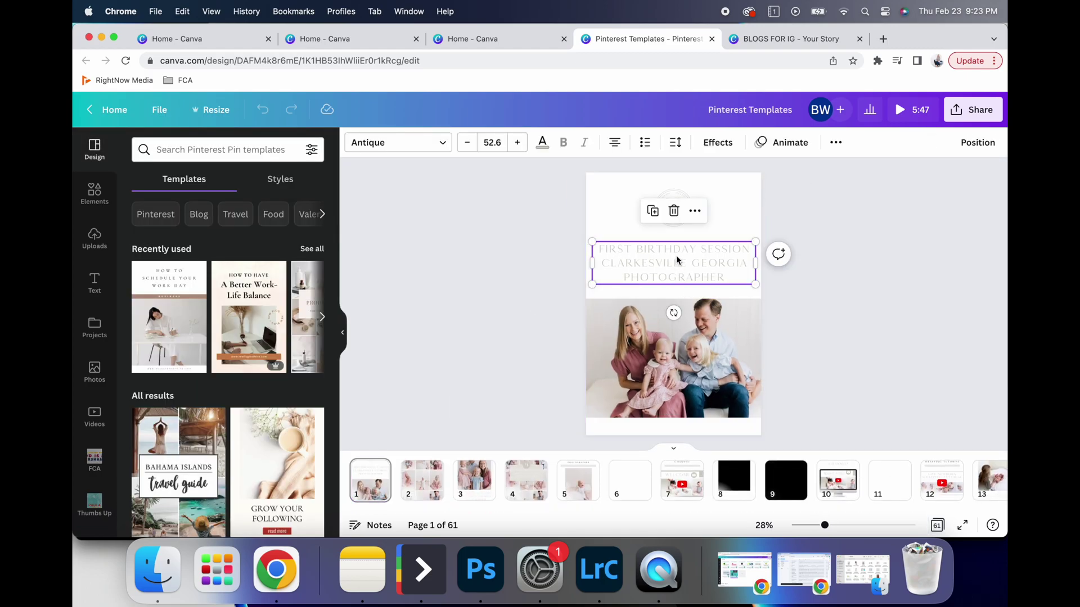
{"action": "left_click", "coordinate": [652, 364]}
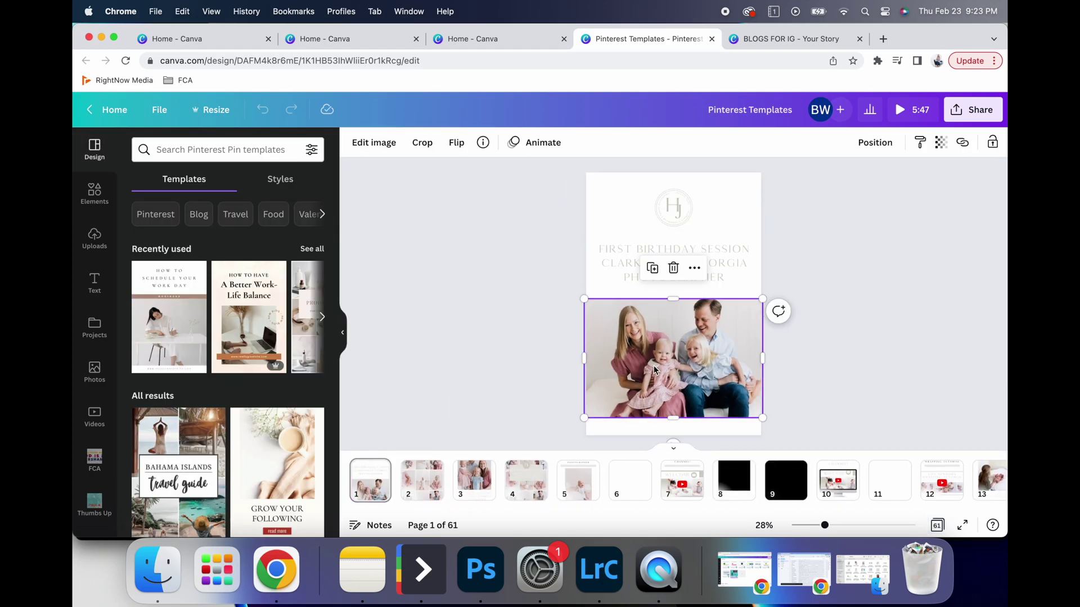
{"action": "left_click_drag", "start_coordinate": [654, 366], "coordinate": [654, 366]}
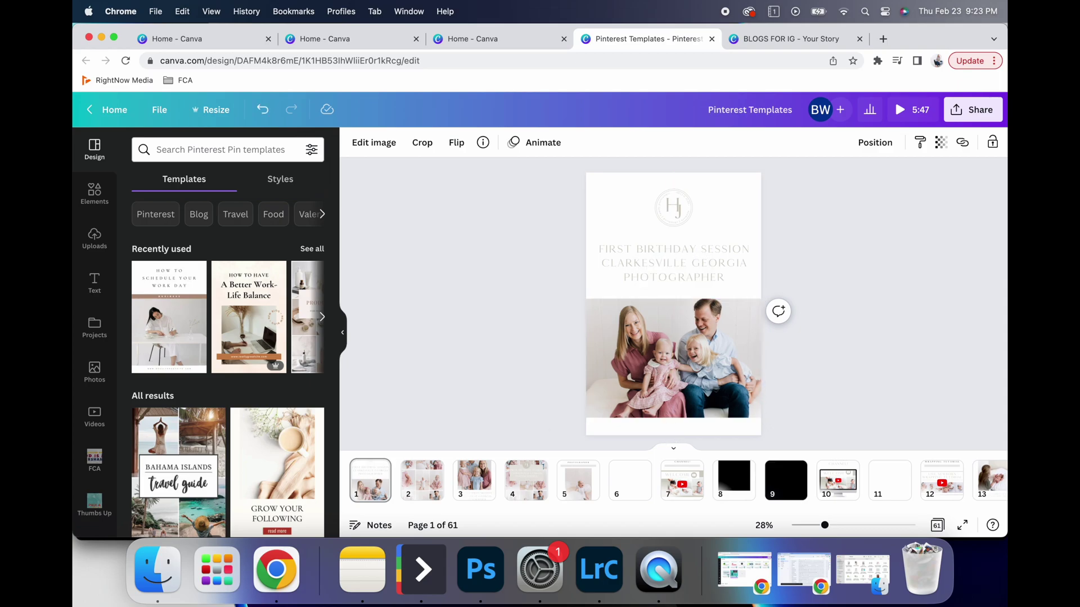
Look through pages 3 to 6, then select pages 1 through 5 together.
{"action": "left_click", "coordinate": [481, 482]}
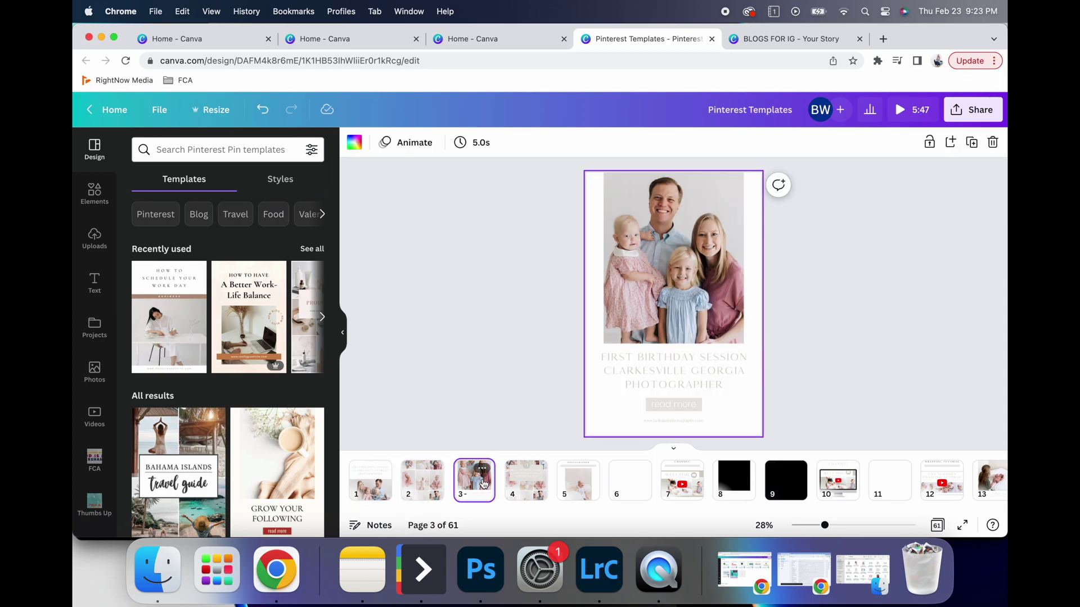
{"action": "left_click", "coordinate": [526, 484]}
{"action": "left_click", "coordinate": [585, 490]}
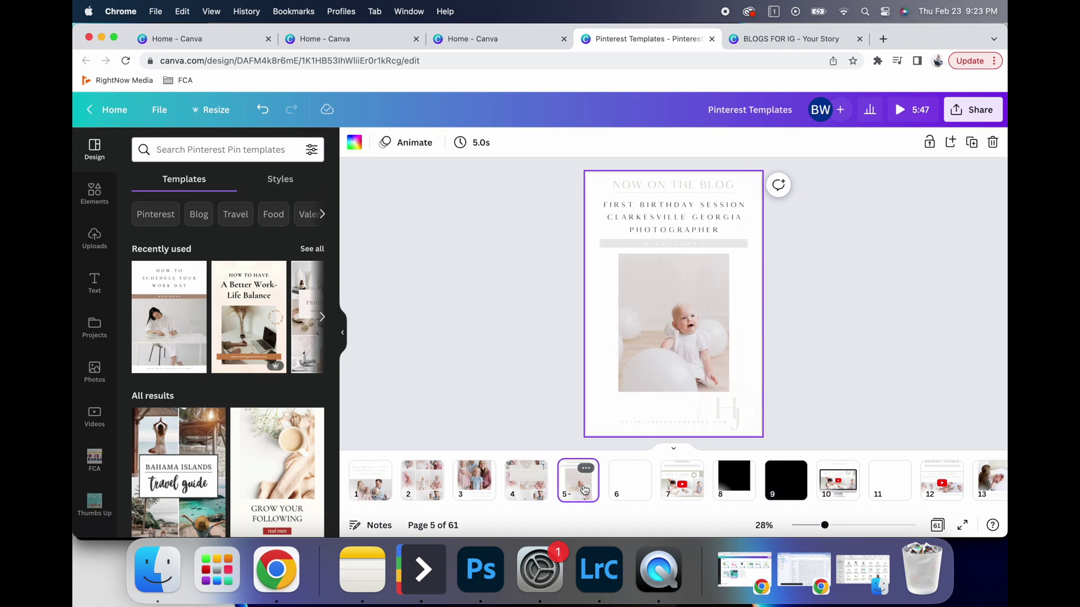
{"action": "left_click", "coordinate": [630, 481]}
{"action": "left_click", "coordinate": [579, 483]}
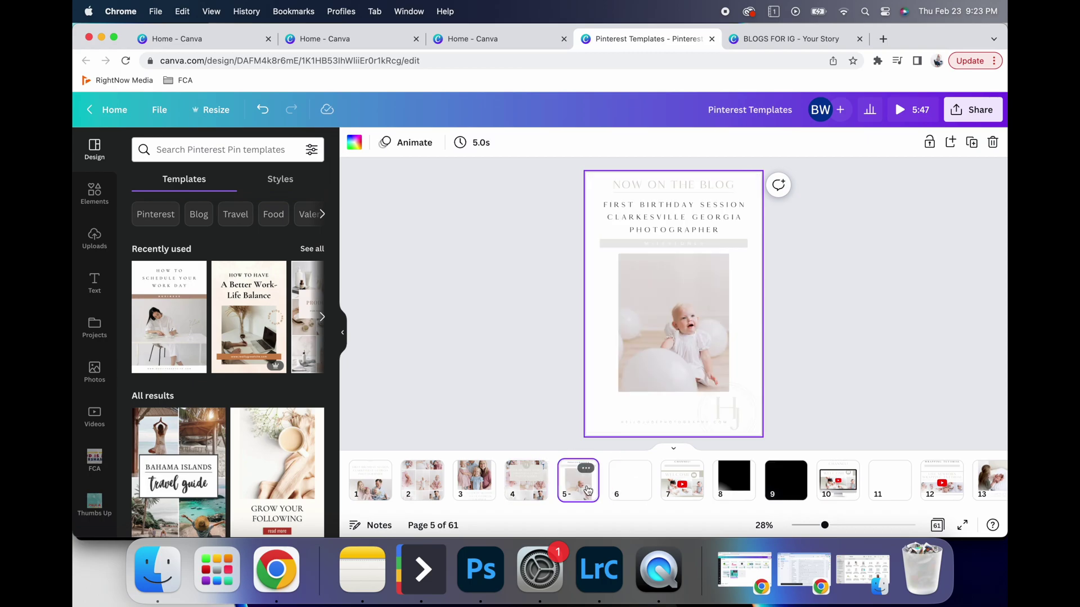
{"action": "left_click", "coordinate": [376, 489]}
{"action": "left_click", "coordinate": [578, 483], "text": "shift"}
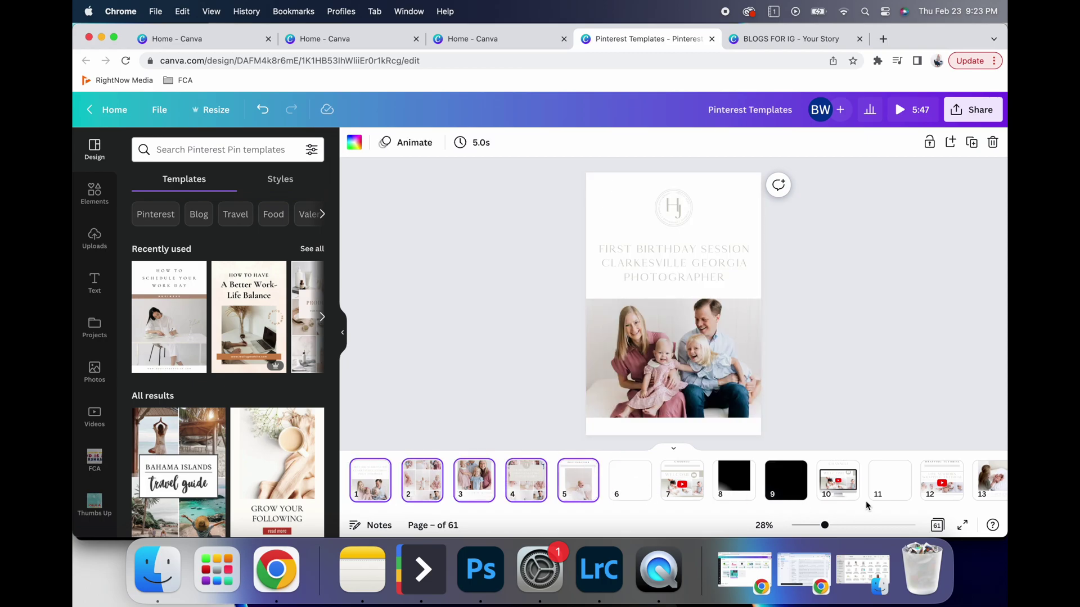